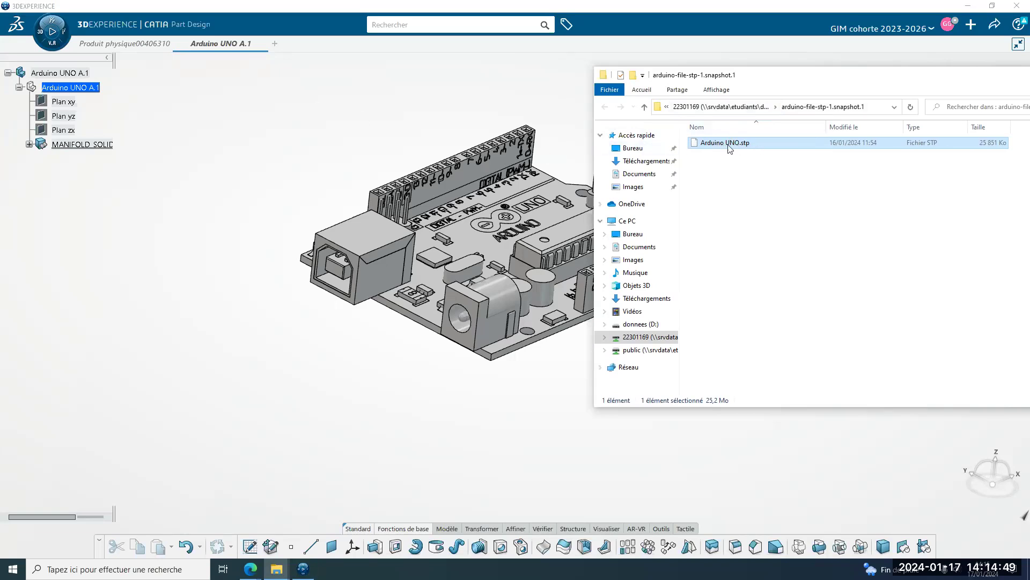
# Return to 3DEXPERIENCE, close the empty physical product, and create a new physical product.
pyautogui.moveTo(737, 149); pyautogui.dragTo(716, 180)
pyautogui.click(375, 90)
pyautogui.moveTo(456, 263); pyautogui.dragTo(413, 346, button='middle')
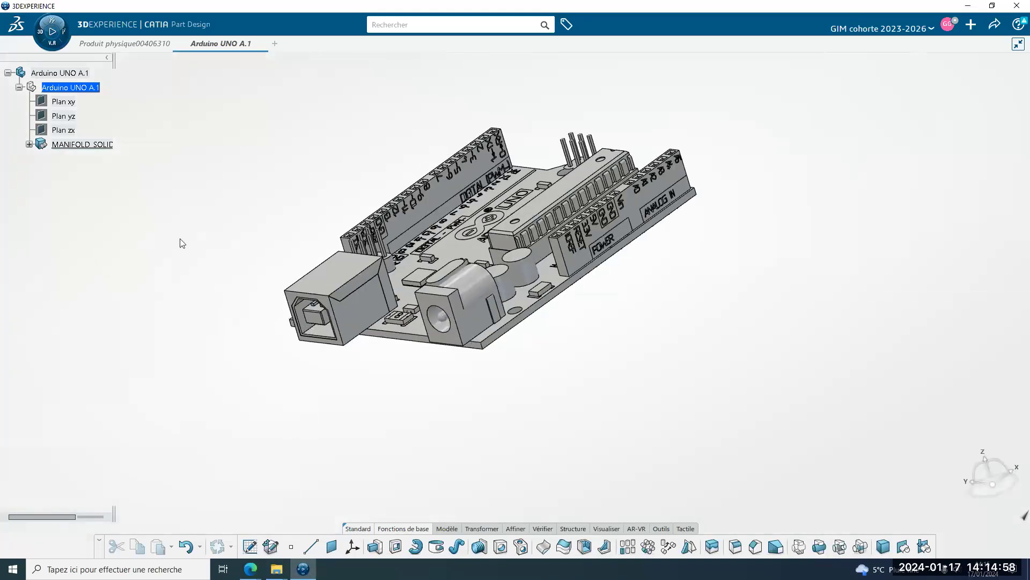
pyautogui.click(133, 41)
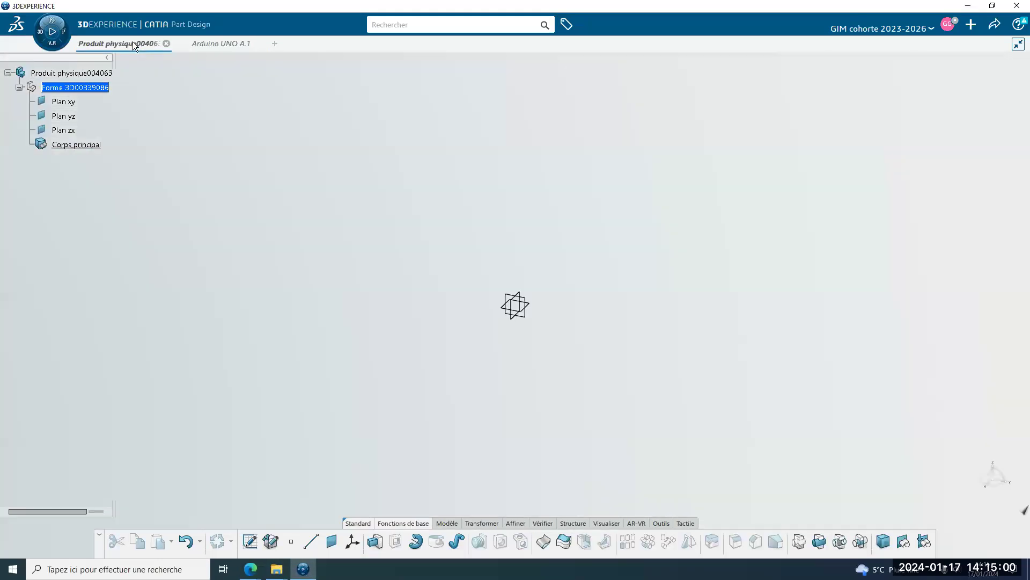
pyautogui.click(167, 43)
pyautogui.click(604, 324)
pyautogui.click(972, 33)
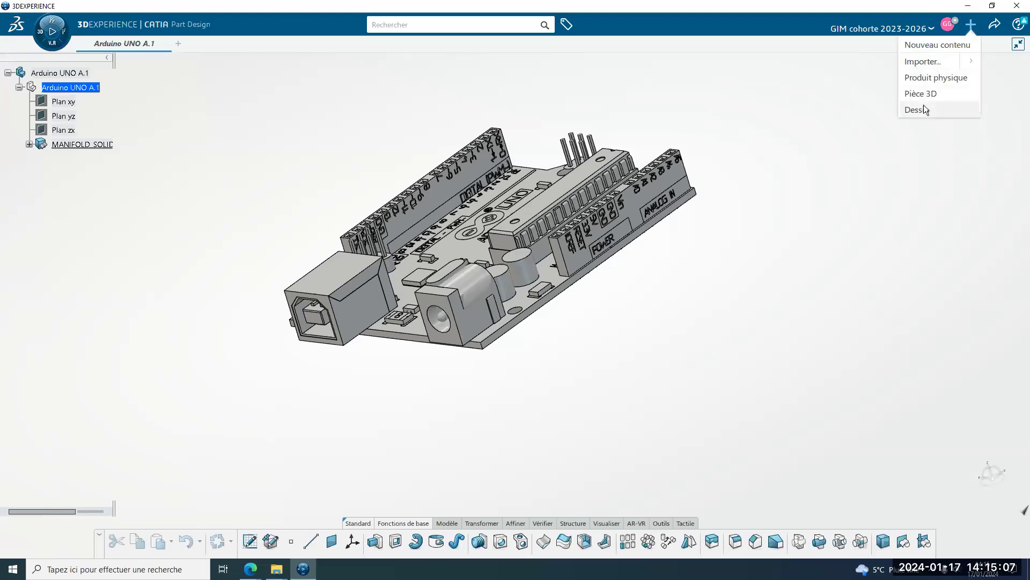
pyautogui.click(935, 78)
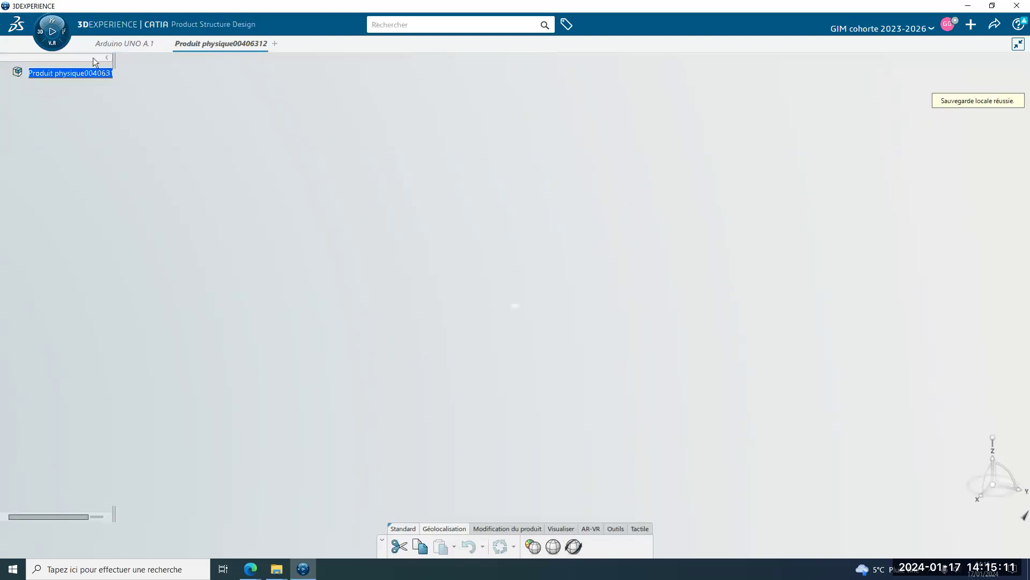
# Add the opened Arduino UNO A.1 part as a component of the new physical product.
pyautogui.moveTo(124, 43)
pyautogui.click(161, 45)
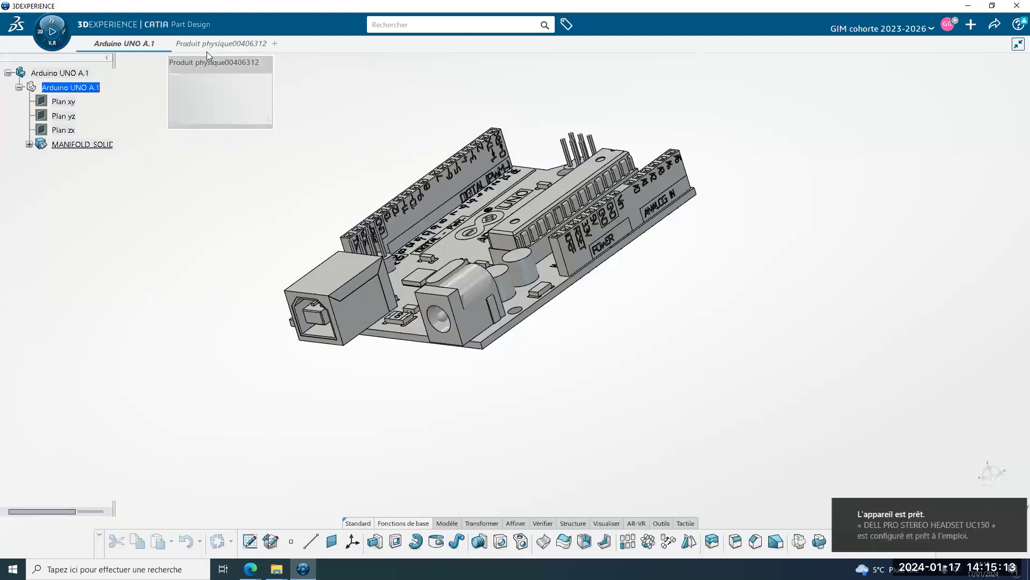
pyautogui.click(213, 45)
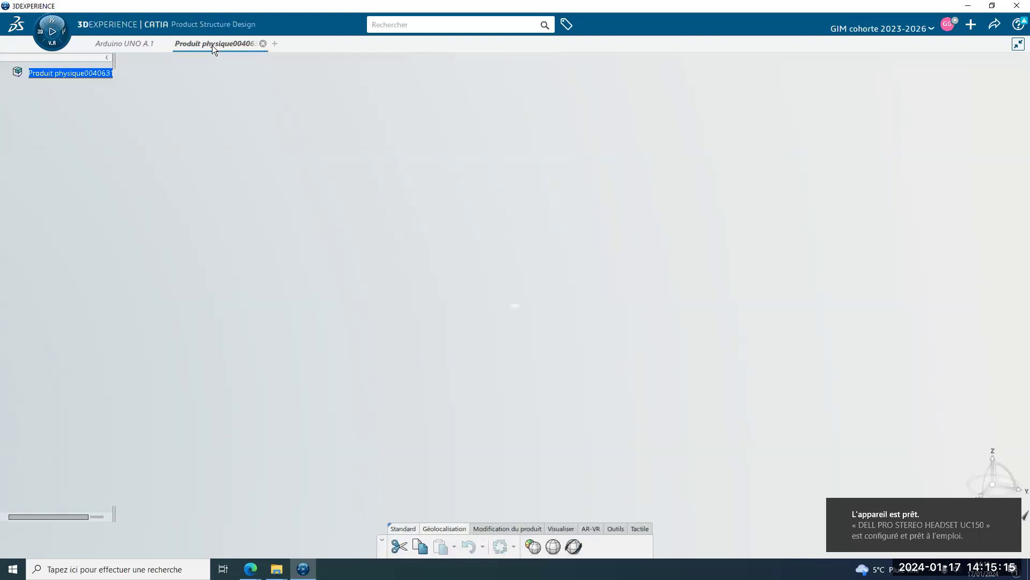
pyautogui.click(254, 572)
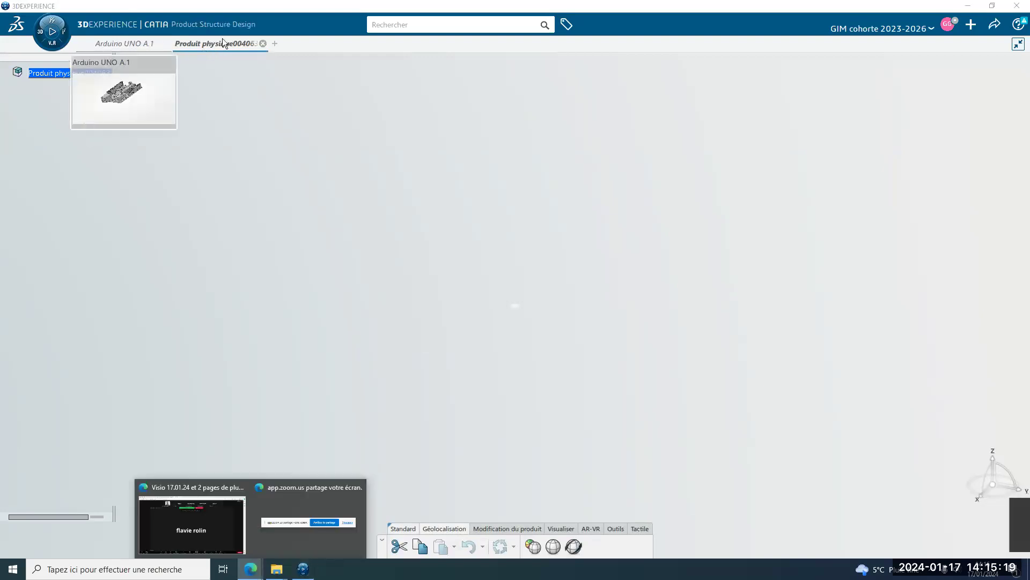
pyautogui.click(126, 43)
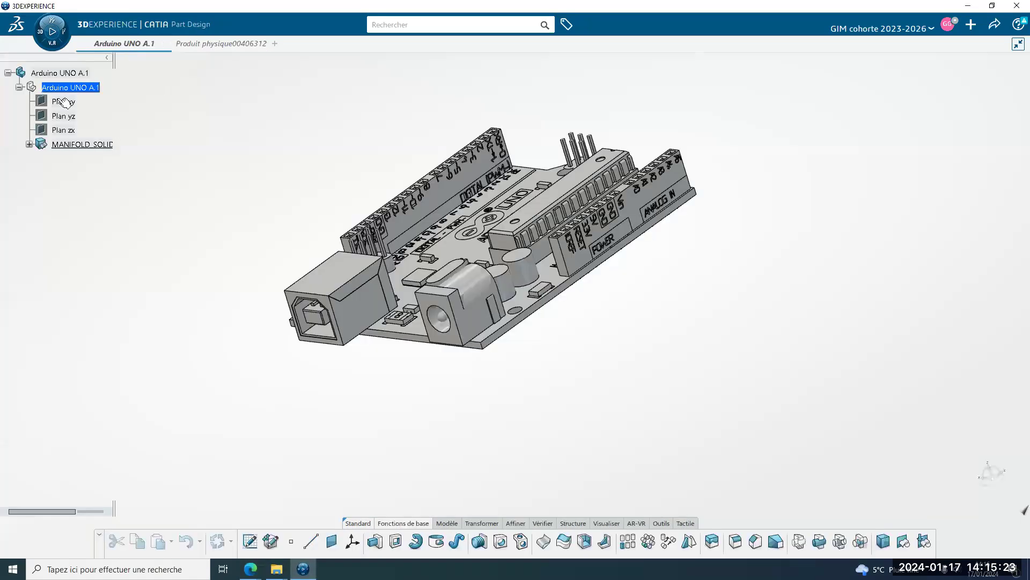
pyautogui.click(73, 72)
pyautogui.moveTo(47, 74); pyautogui.dragTo(72, 78)
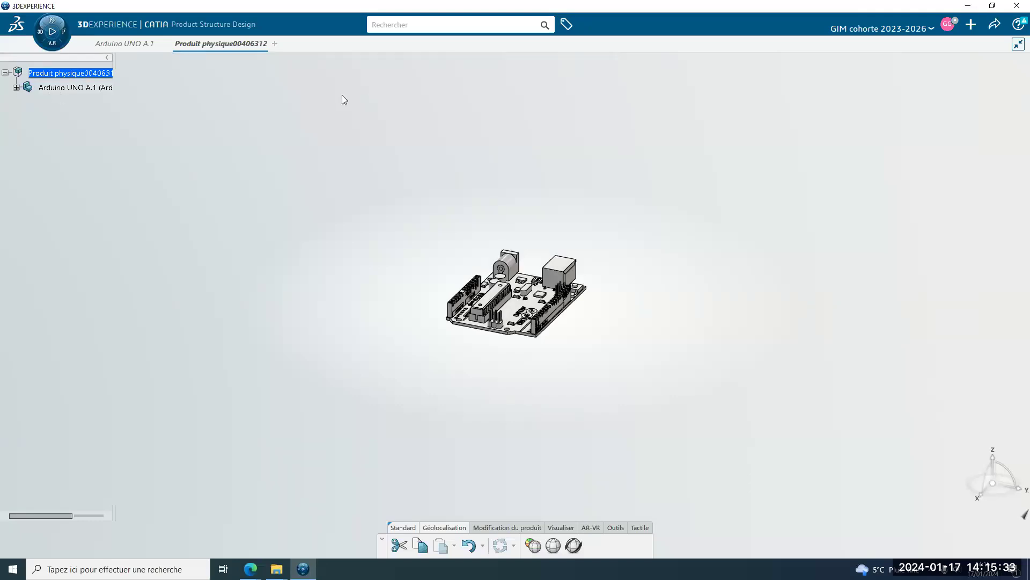
# Insert a new 3D part directly under the root physical product and expand it in the tree.
pyautogui.click(508, 528)
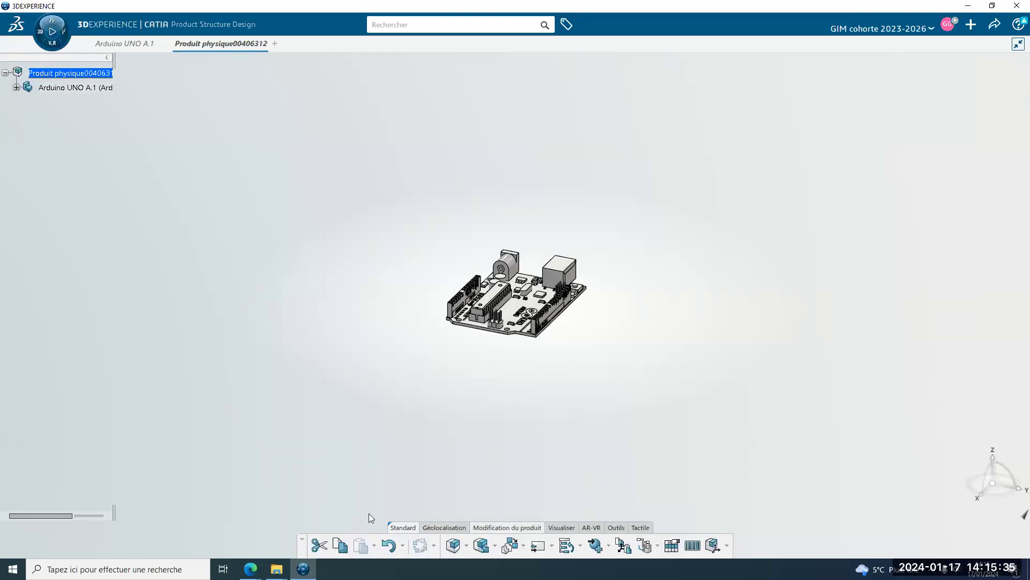
pyautogui.click(467, 546)
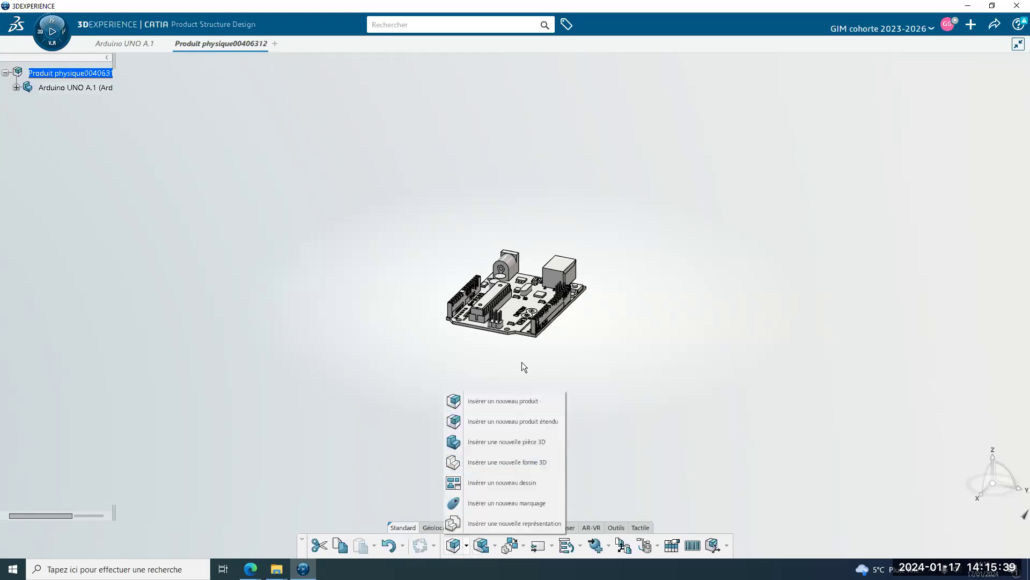
pyautogui.click(485, 441)
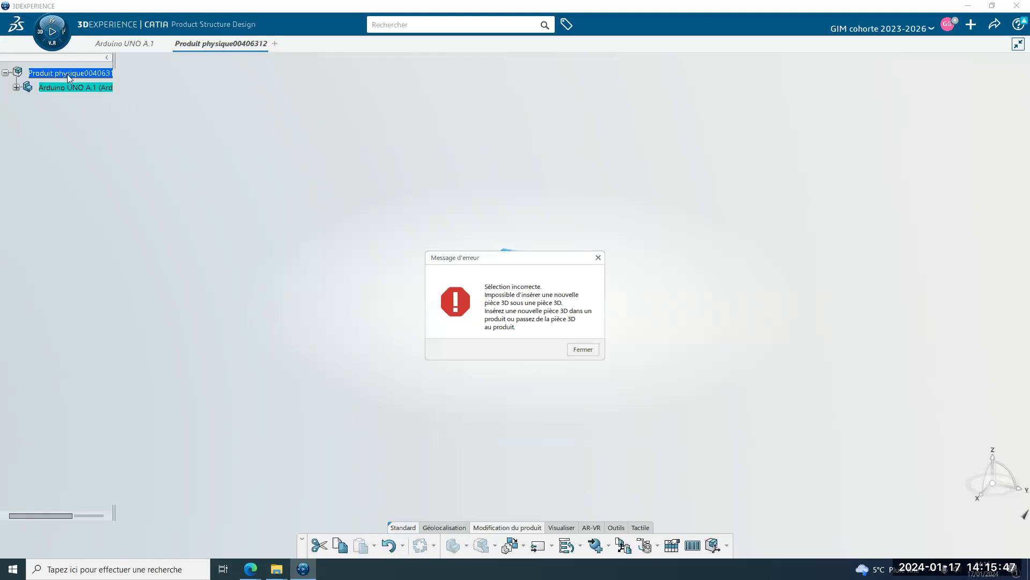
pyautogui.click(582, 349)
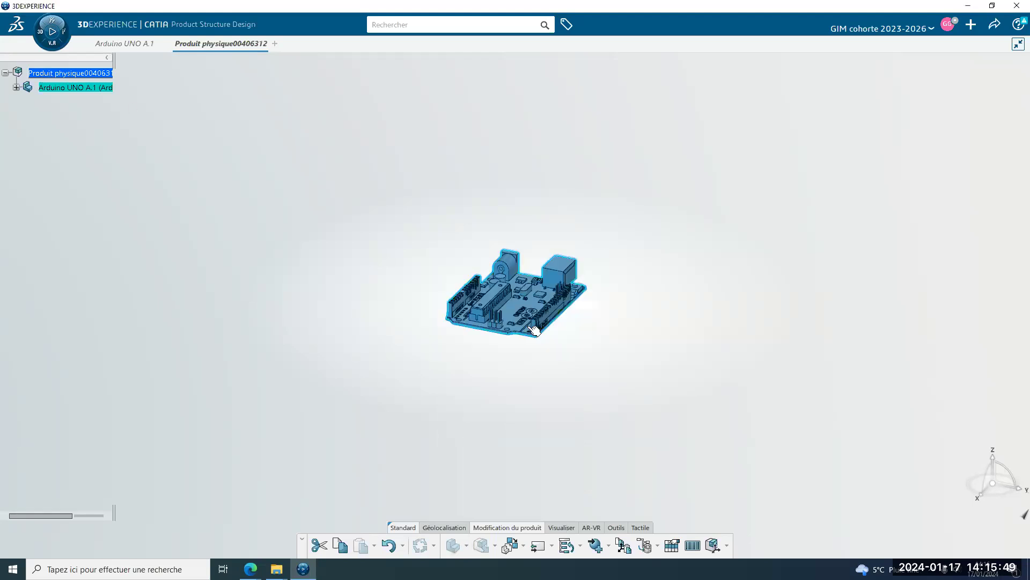
pyautogui.click(72, 73)
pyautogui.click(458, 548)
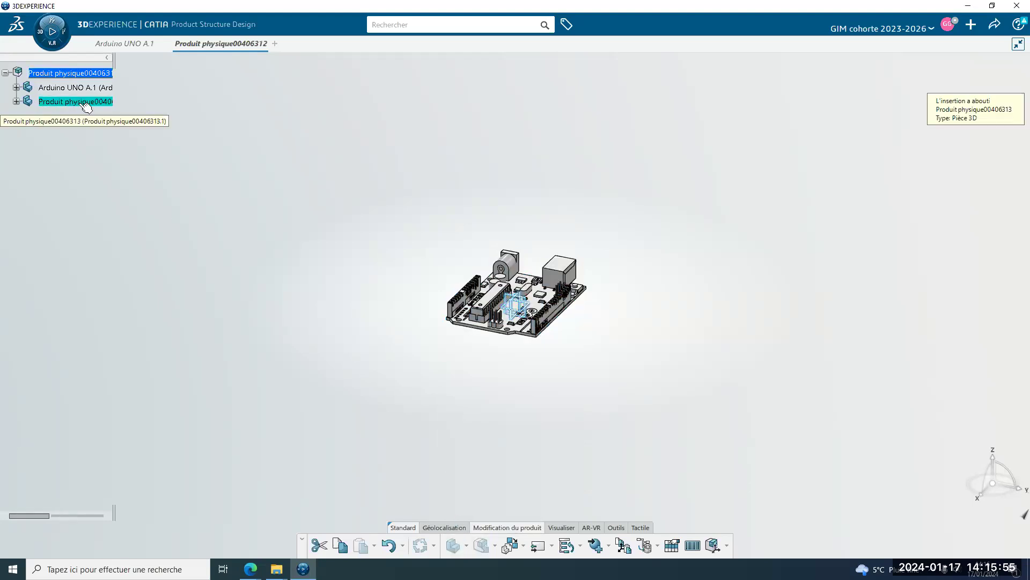
pyautogui.click(16, 101)
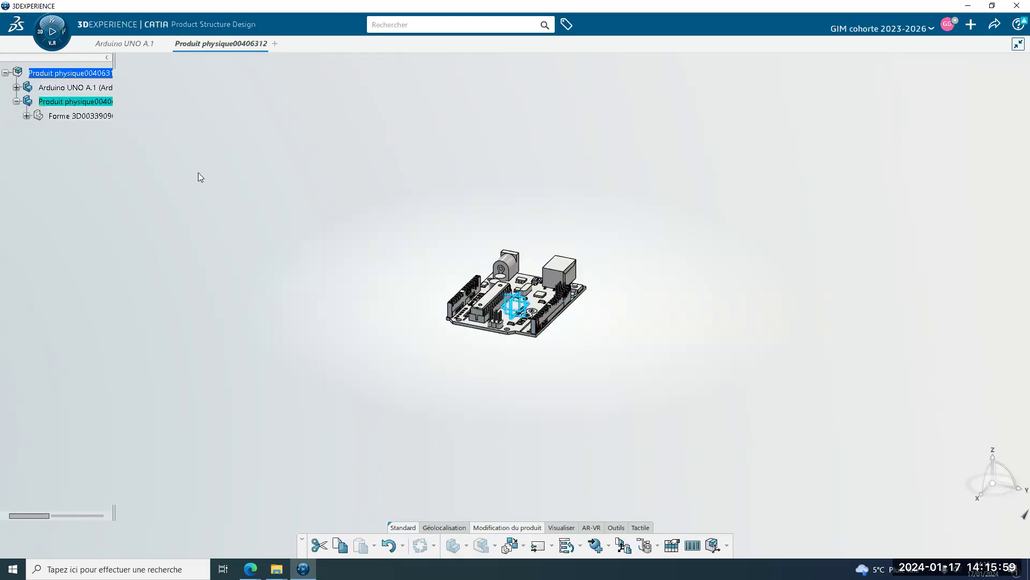
# Move the new 3D part straight down along Z with the robot, placing its reference planes below the Arduino board.
pyautogui.moveTo(620, 354); pyautogui.dragTo(474, 350, button='middle')
pyautogui.moveTo(584, 400); pyautogui.dragTo(566, 418, button='middle')
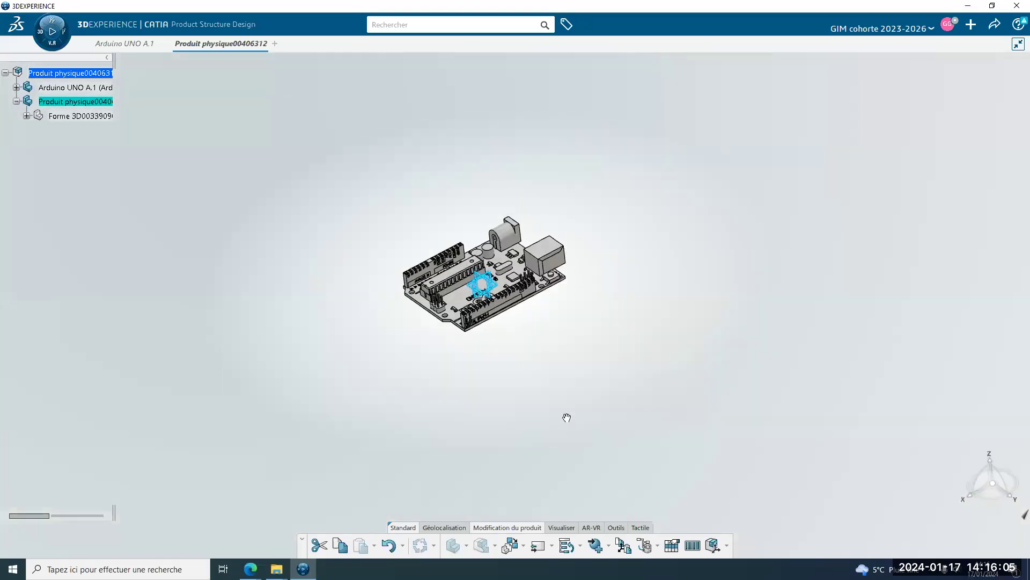
pyautogui.click(613, 355)
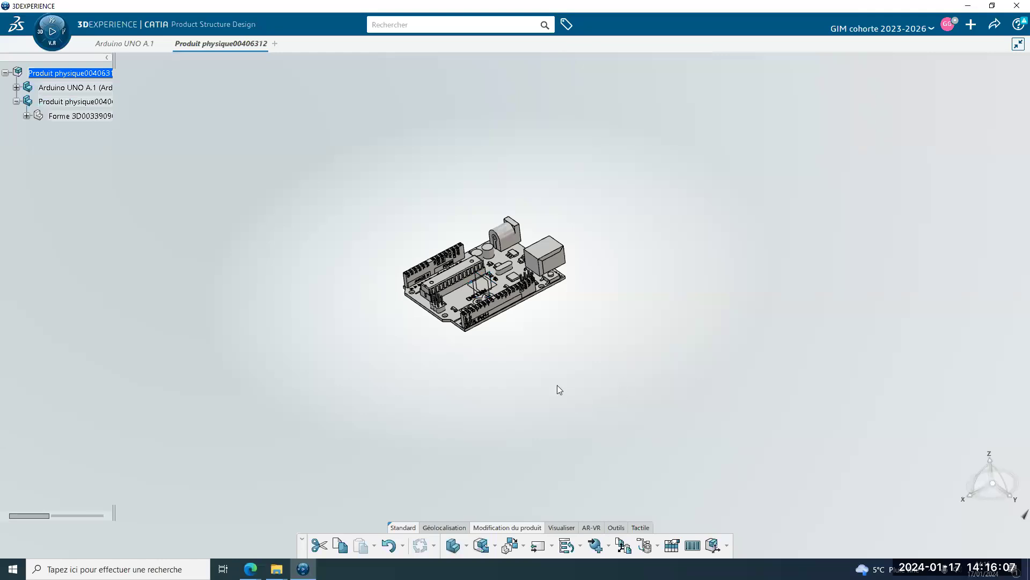
pyautogui.keyDown('ctrl'); pyautogui.moveTo(510, 373); pyautogui.dragTo(486, 294, button='middle'); pyautogui.keyUp('ctrl')
pyautogui.moveTo(449, 350); pyautogui.dragTo(524, 354, button='middle')
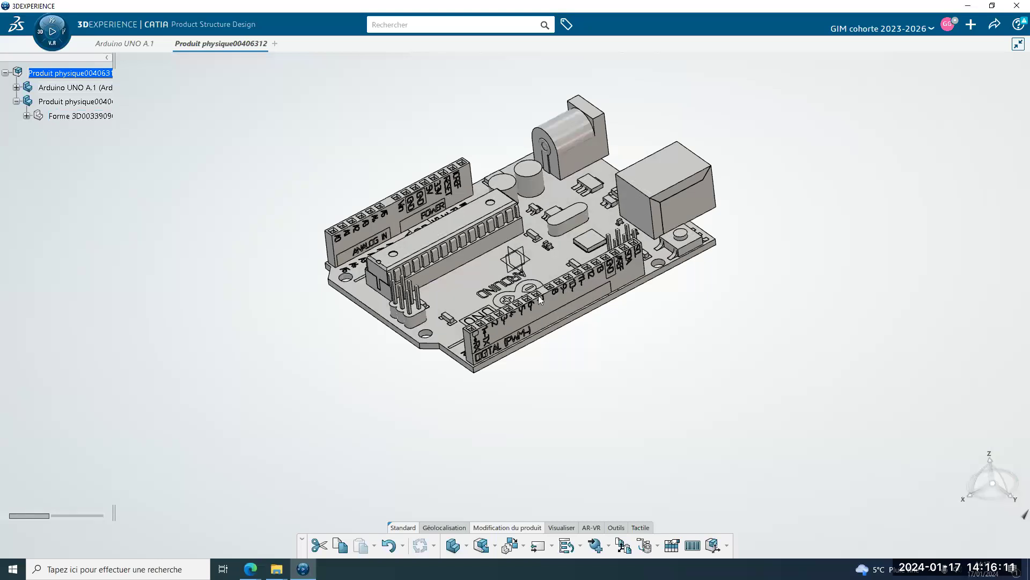
pyautogui.moveTo(603, 382); pyautogui.dragTo(610, 407, button='middle')
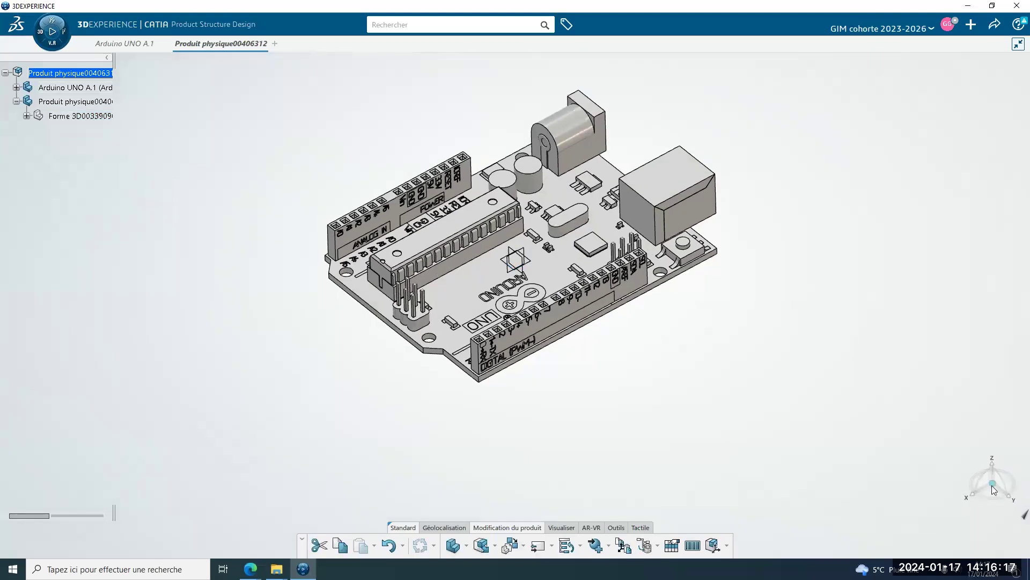
pyautogui.doubleClick(105, 73)
pyautogui.click(480, 280)
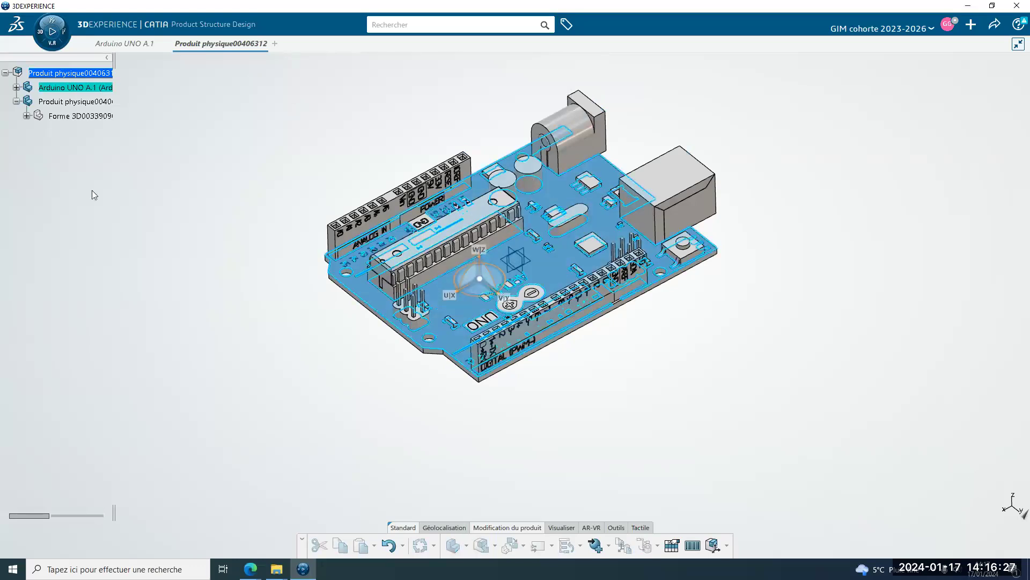
pyautogui.click(81, 102)
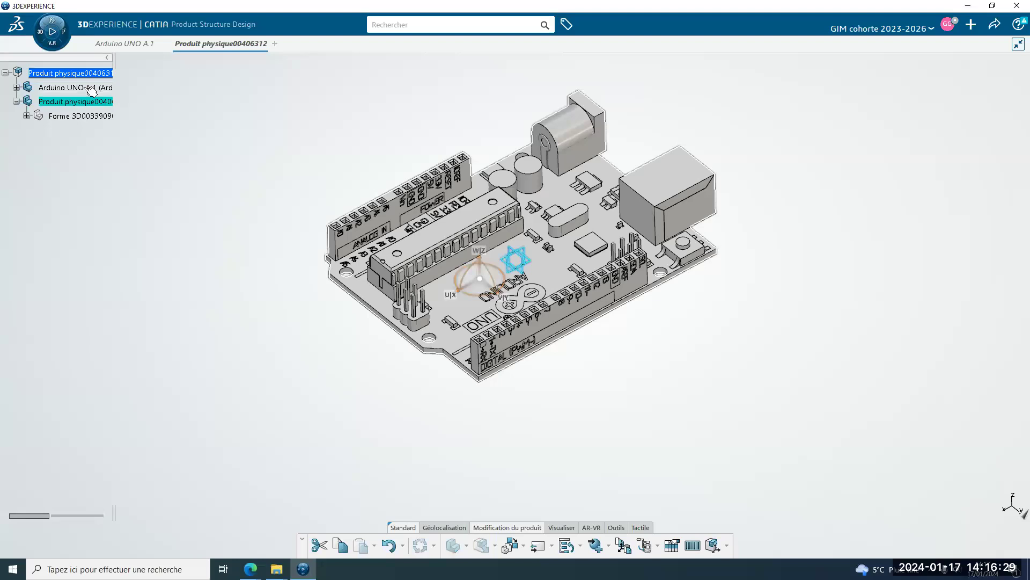
pyautogui.click(92, 89)
pyautogui.click(94, 103)
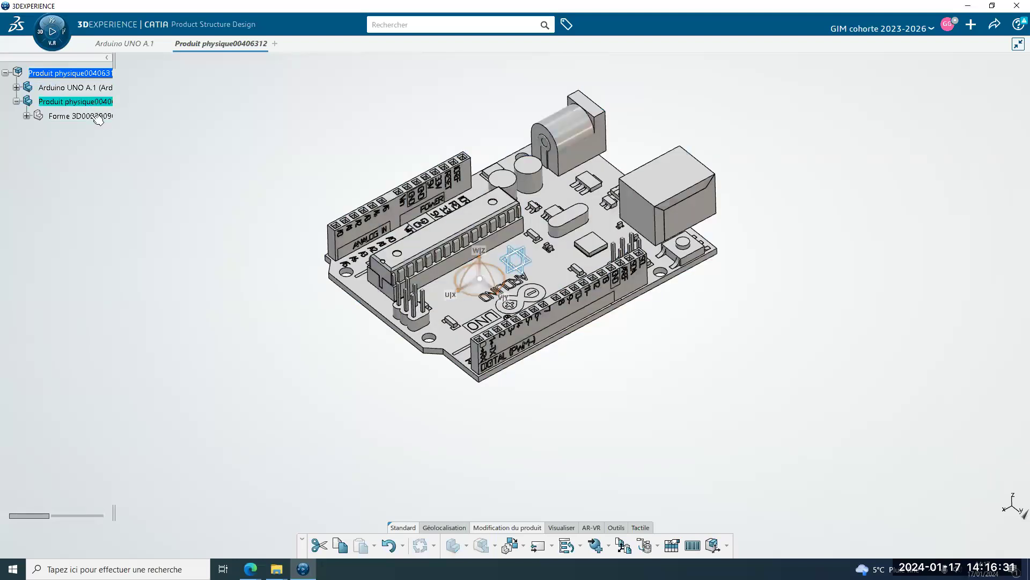
pyautogui.moveTo(478, 261); pyautogui.dragTo(479, 429)
pyautogui.moveTo(581, 433); pyautogui.dragTo(551, 362, button='middle')
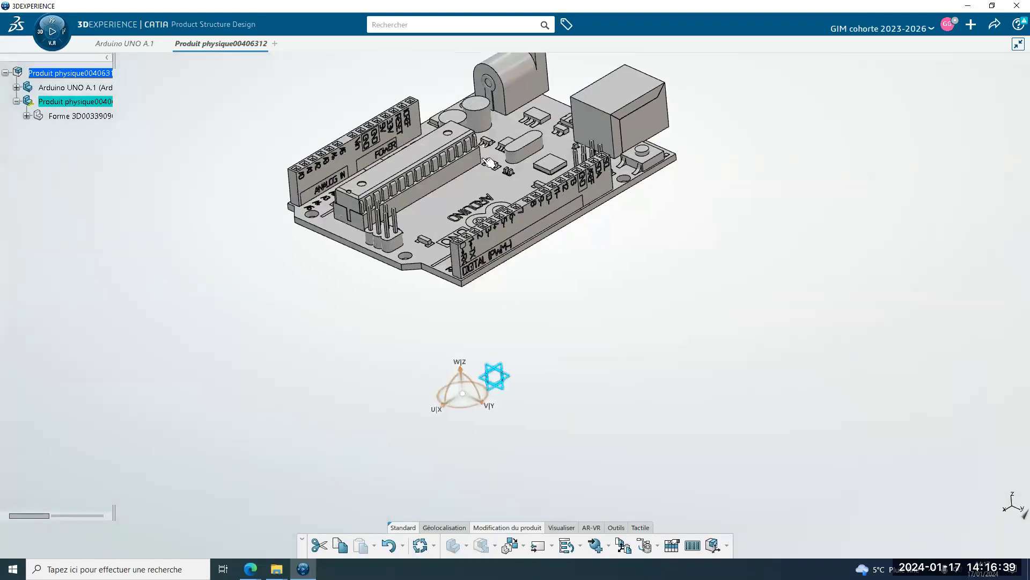
# Try lowering the Arduino board along Z with the robot, and undo that move.
pyautogui.click(488, 162)
pyautogui.moveTo(462, 375); pyautogui.dragTo(468, 452)
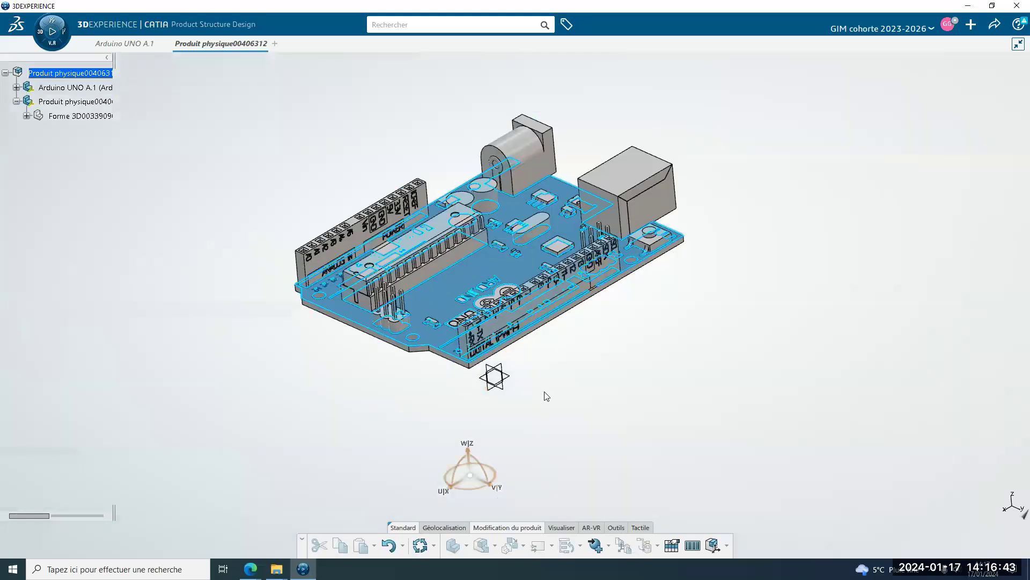
pyautogui.hotkey('ctrl', 'z')
pyautogui.click(469, 334)
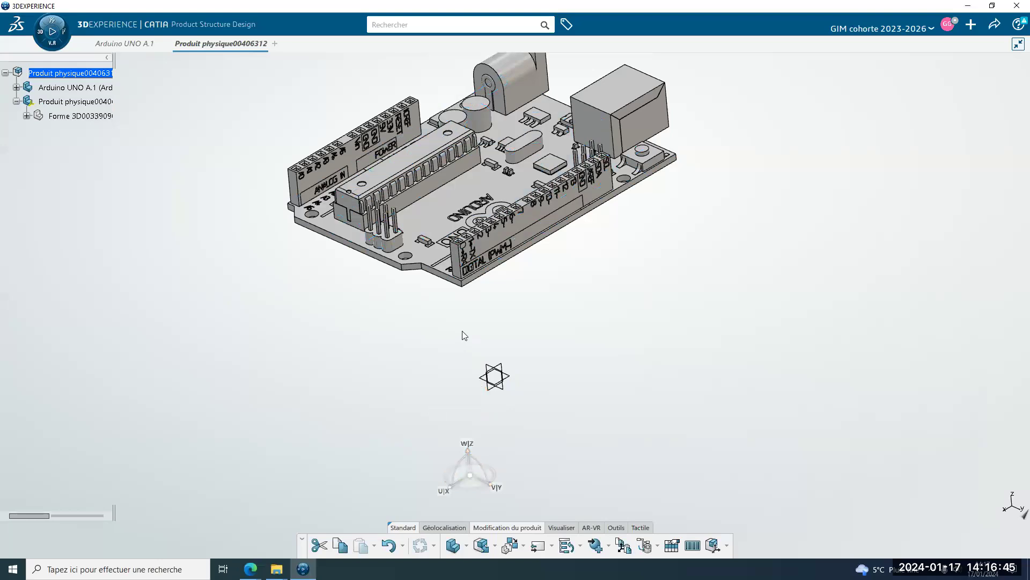
pyautogui.hotkey('ctrl', 'y')
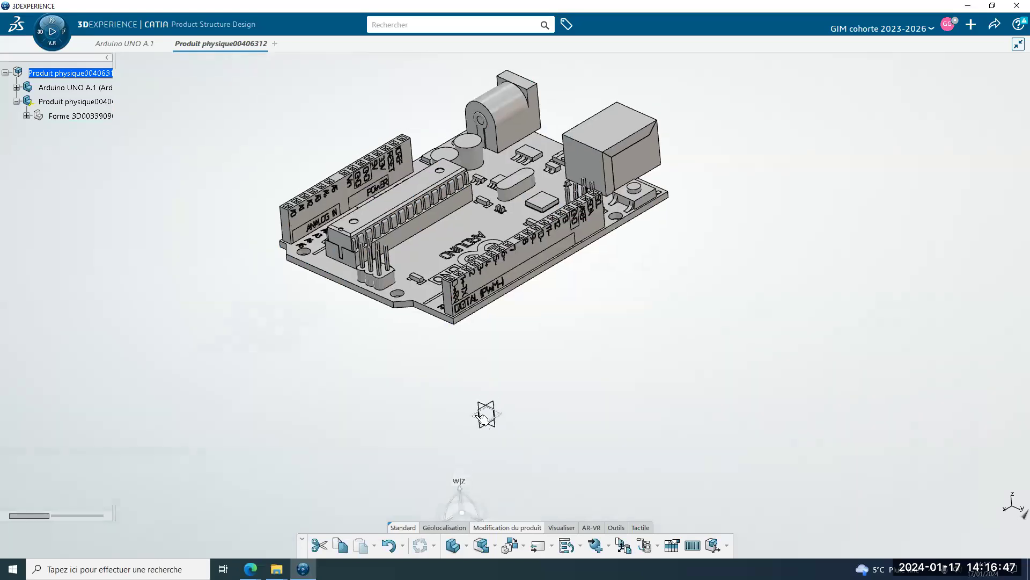
# Return the manipulation robot from the assembly to its default location and clear the selection.
pyautogui.moveTo(465, 515); pyautogui.dragTo(1009, 488)
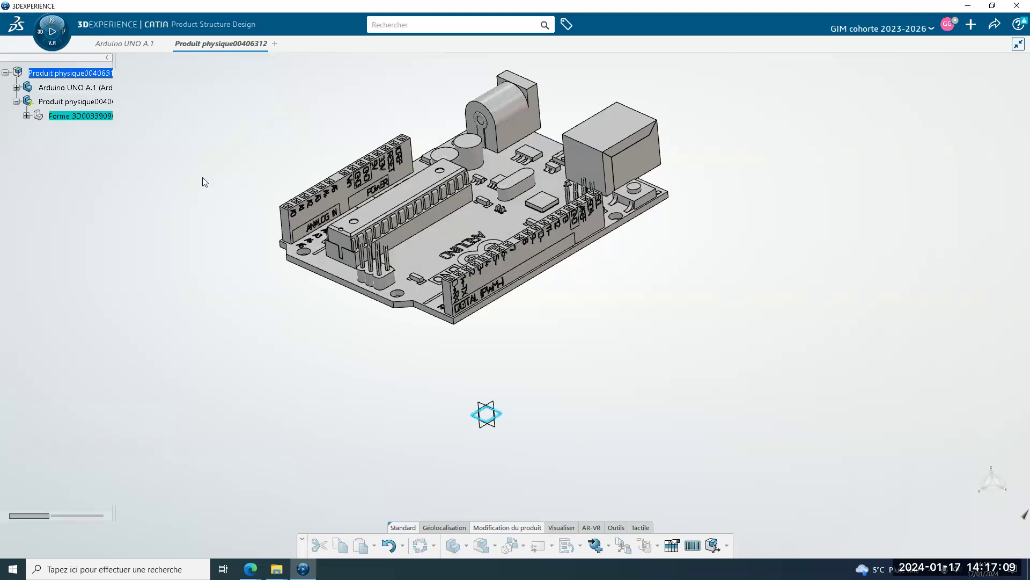
pyautogui.click(272, 383)
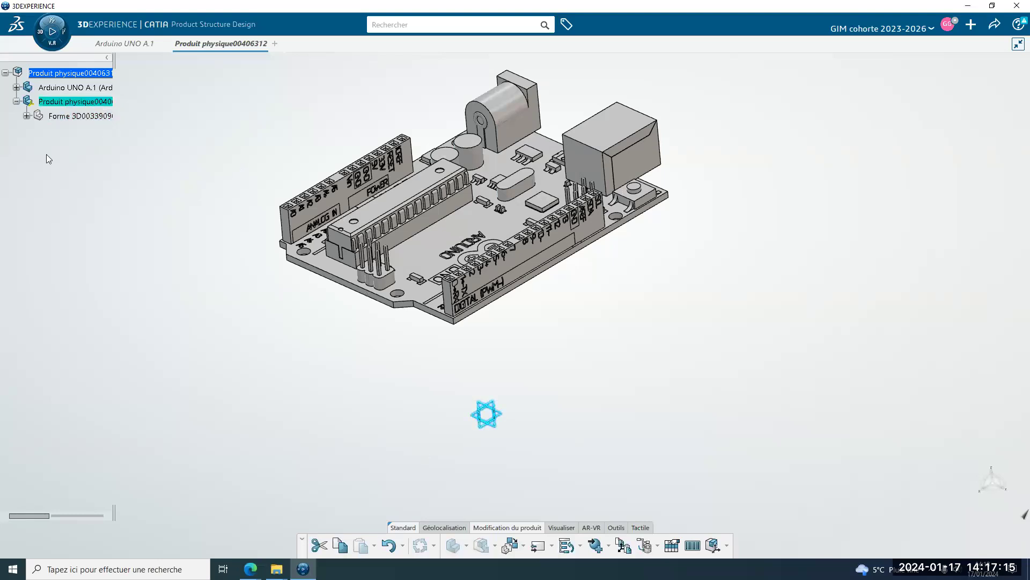
# Set the new 3D part's title to Plaque 1 in its properties.
pyautogui.rightClick(82, 103)
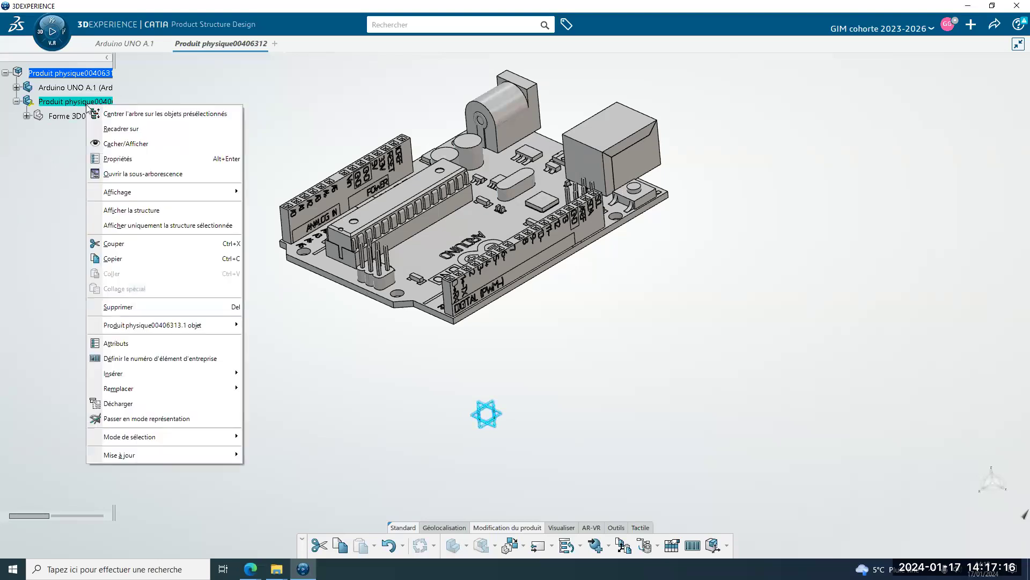
pyautogui.click(123, 156)
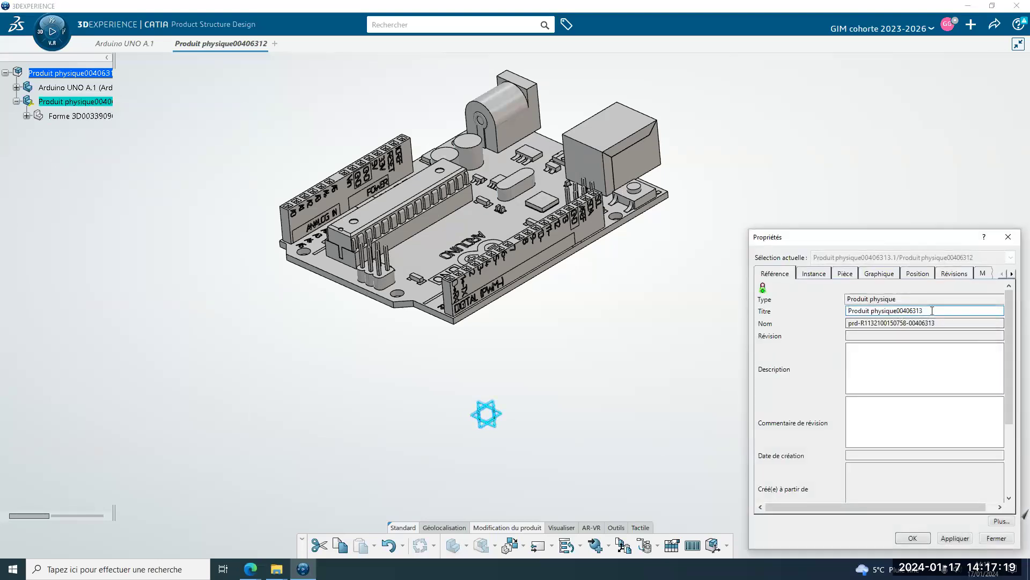
pyautogui.write('Plaque 1')
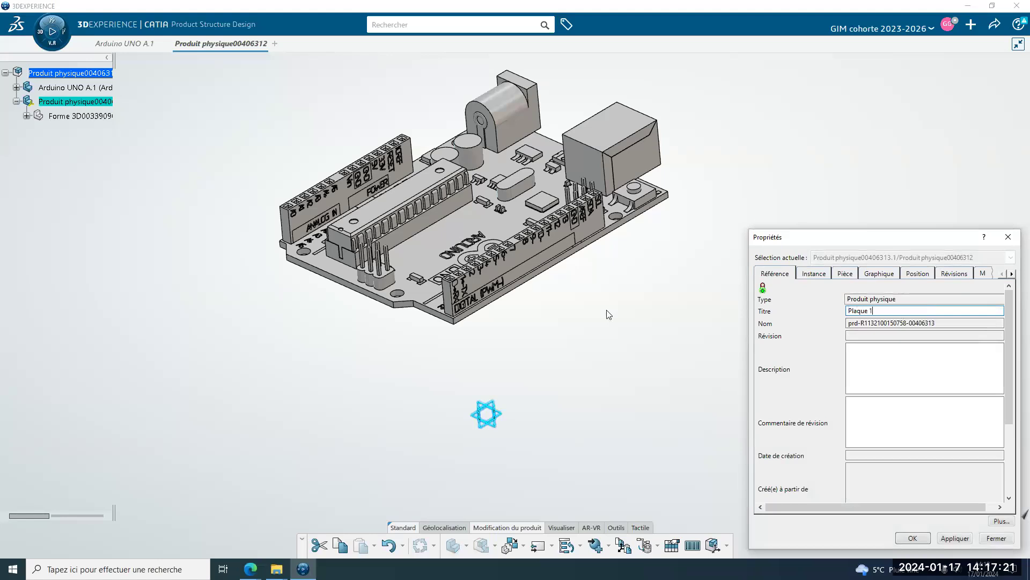
pyautogui.press('Return')
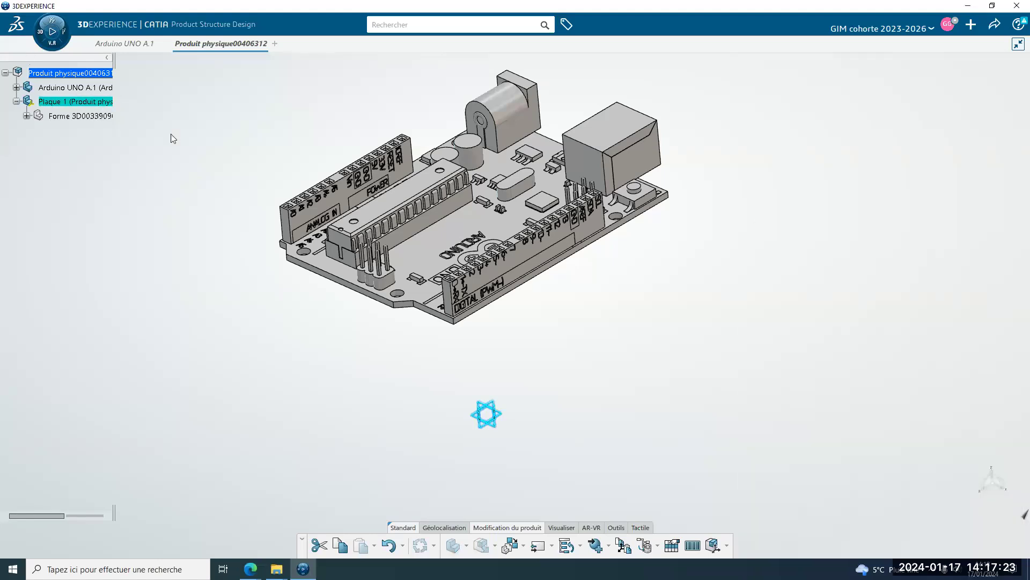
# Activate the Plaque 1 part for editing and select its horizontal reference plane.
pyautogui.click(95, 105)
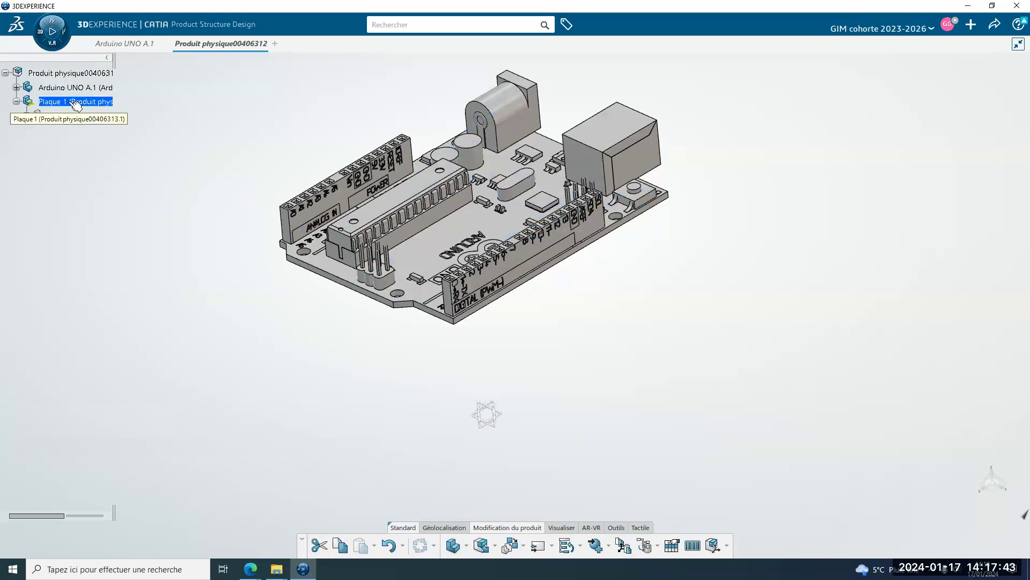
pyautogui.doubleClick(97, 102)
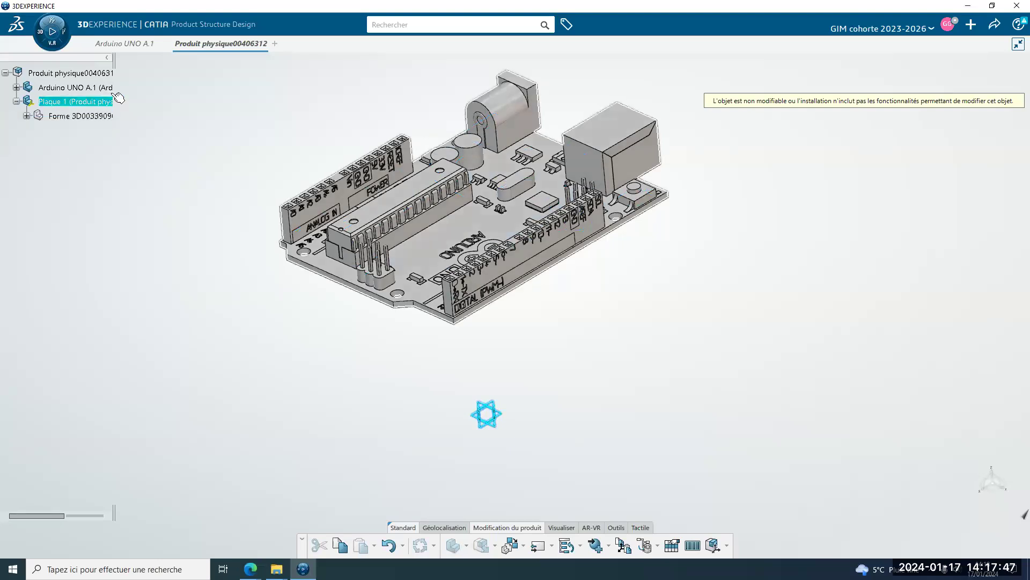
pyautogui.moveTo(347, 372); pyautogui.dragTo(443, 335, button='middle')
pyautogui.click(432, 339)
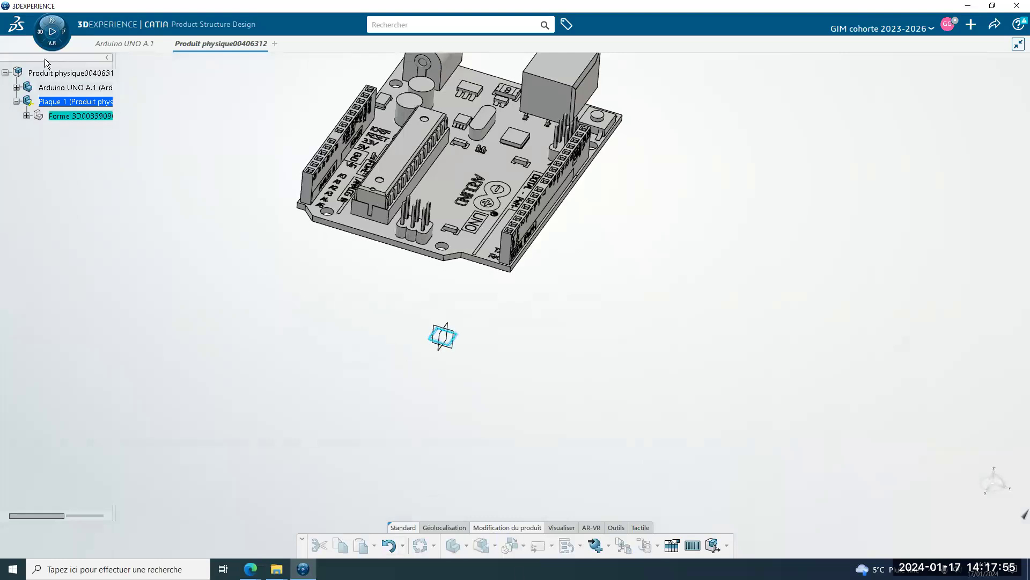
# Activate the 3D shape of Plaque 1 for part design and start a sketch on its xy plane.
pyautogui.click(26, 116)
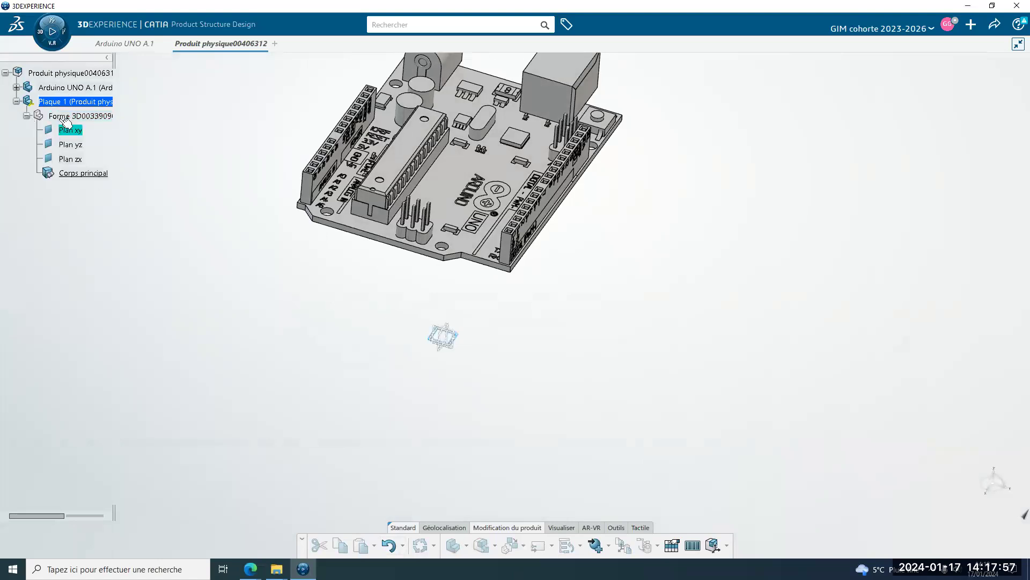
pyautogui.doubleClick(69, 117)
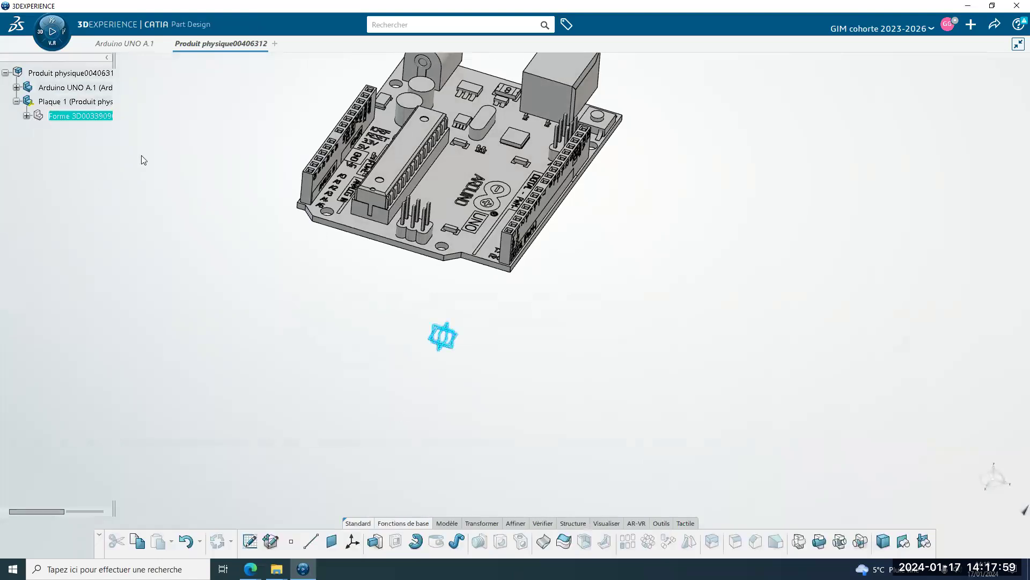
pyautogui.click(27, 116)
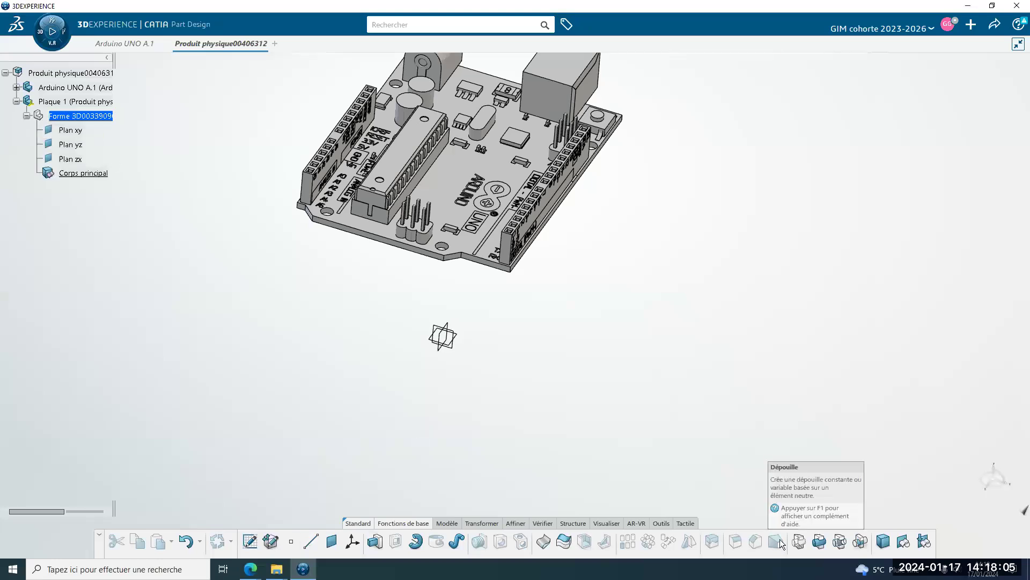
pyautogui.click(443, 337)
pyautogui.click(433, 383)
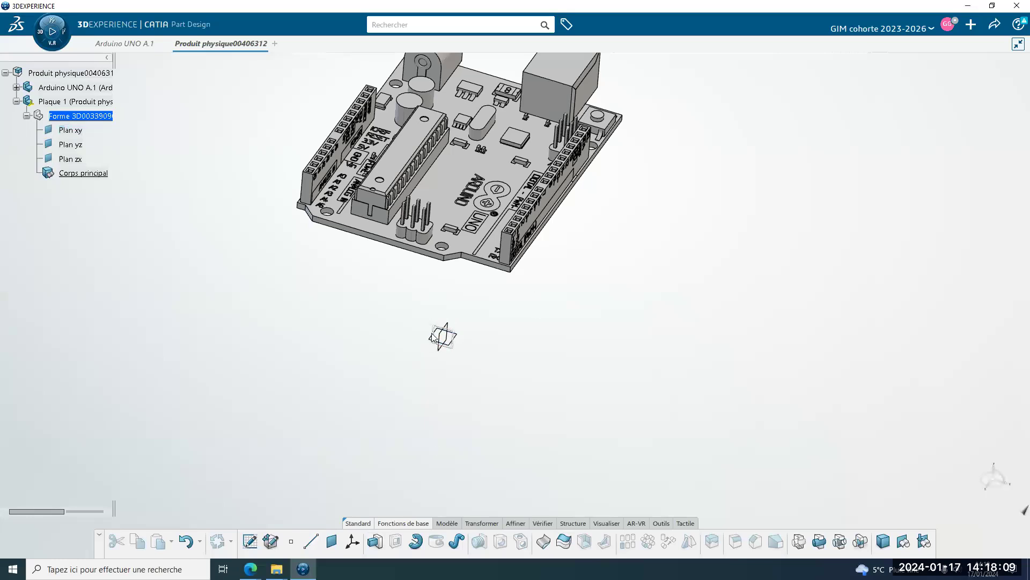
pyautogui.click(435, 341)
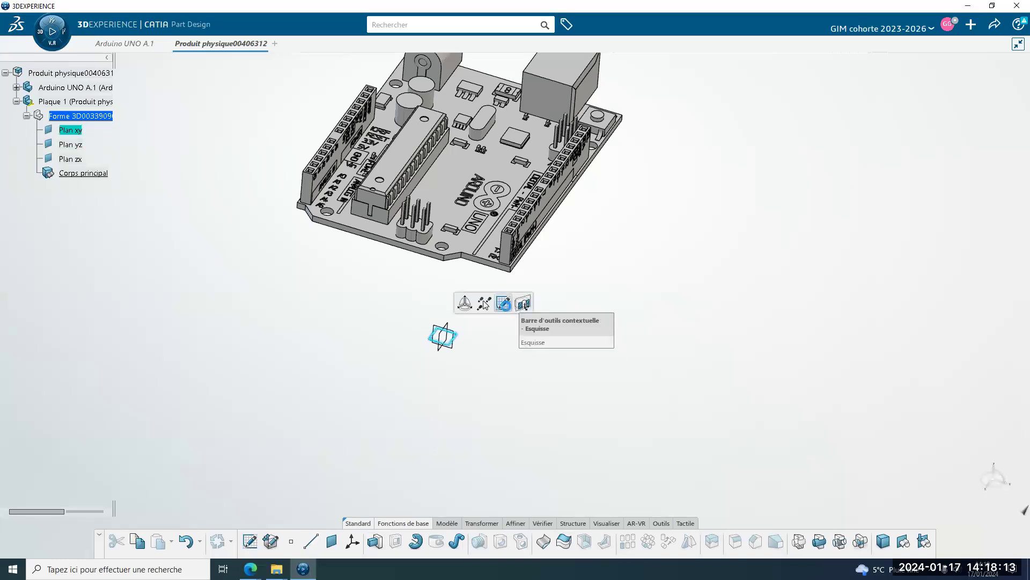
pyautogui.click(503, 303)
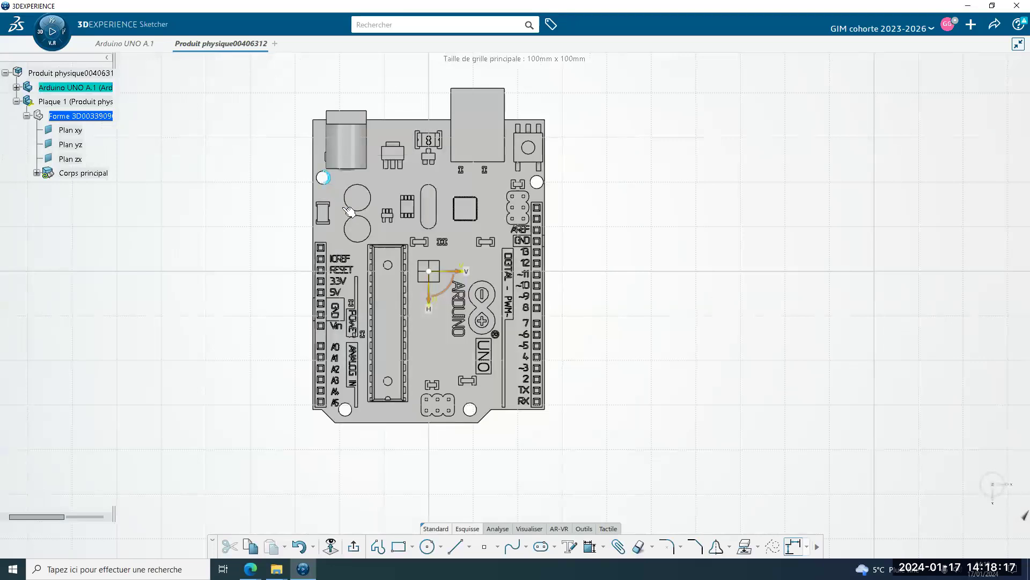
# Project the Arduino board's mounting holes near the power jack and near the reset button onto the sketch plane.
pyautogui.click(324, 178)
pyautogui.click(331, 180)
pyautogui.click(331, 180)
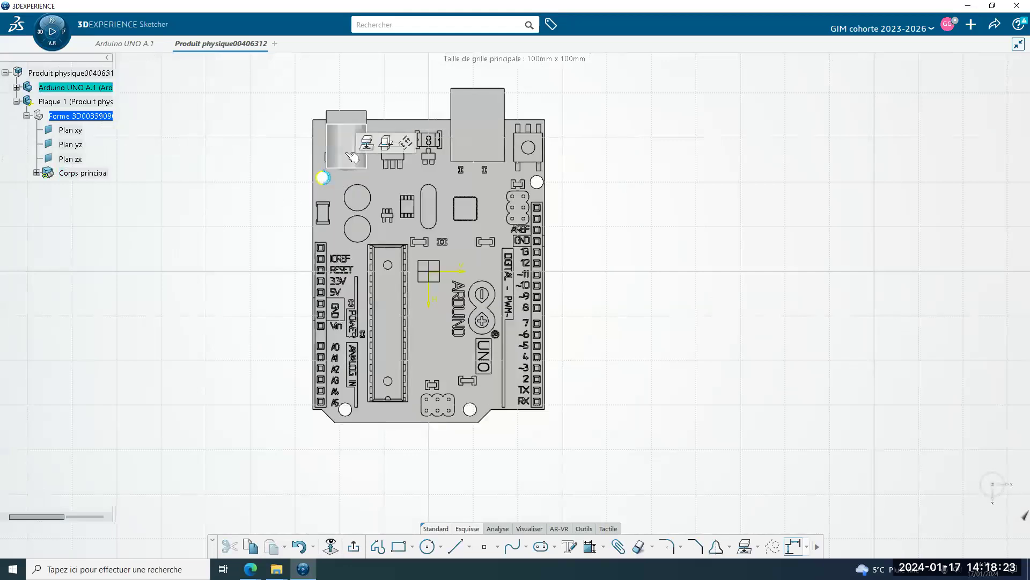
pyautogui.click(367, 142)
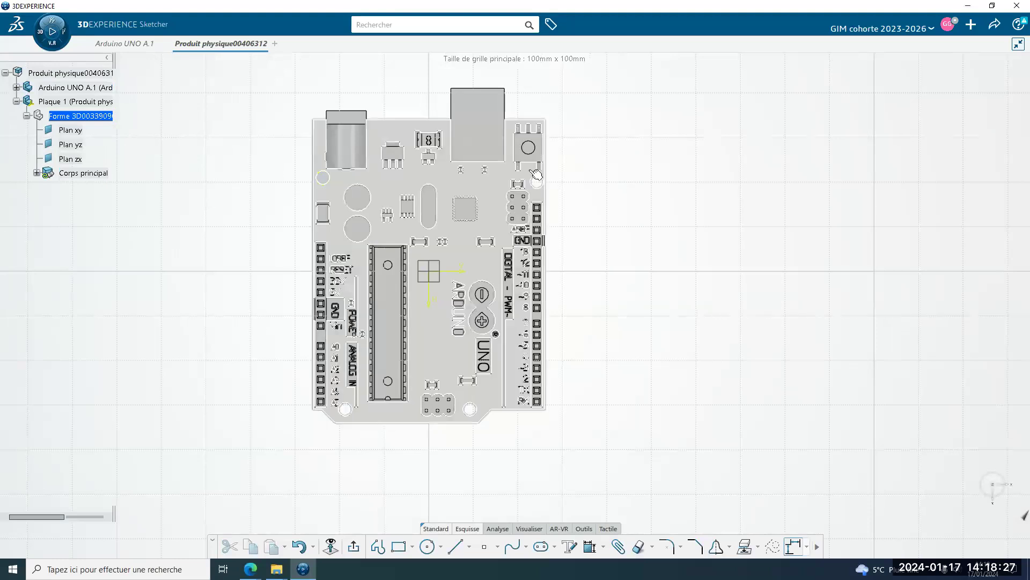
pyautogui.moveTo(391, 327)
pyautogui.mouseDown(button='middle')
pyautogui.moveTo(398, 129)
pyautogui.moveTo(349, 301)
pyautogui.mouseUp(button='middle')
pyautogui.moveTo(640, 290); pyautogui.dragTo(535, 331, button='middle')
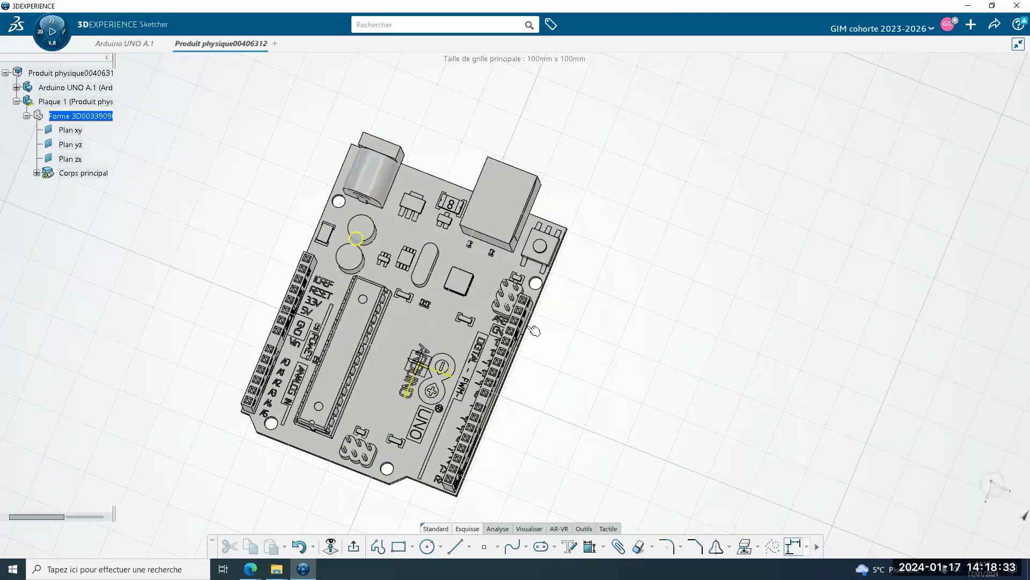
pyautogui.click(539, 278)
pyautogui.click(573, 243)
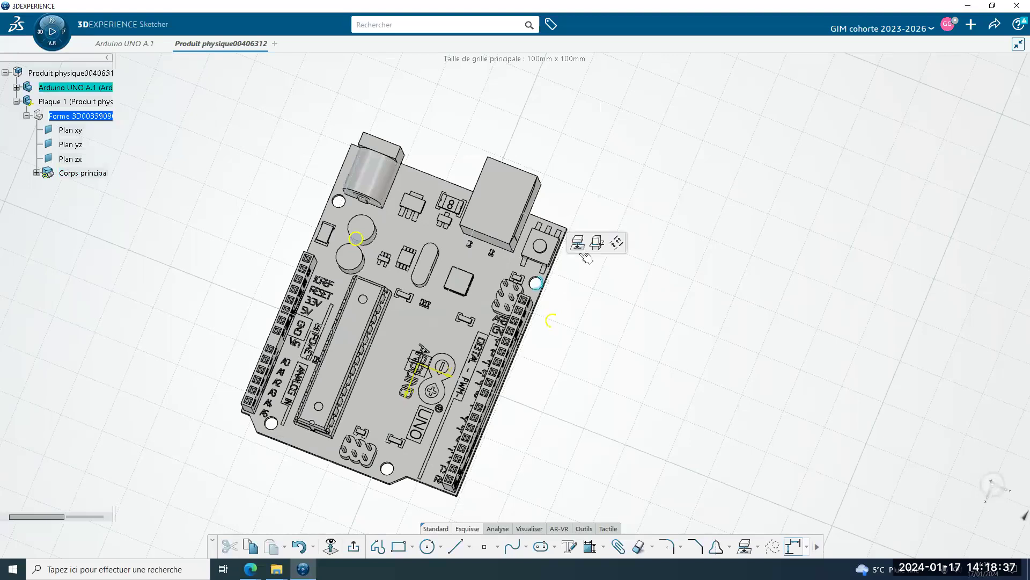
# Project the two remaining mounting holes, at the board end opposite the connectors, onto the sketch plane.
pyautogui.moveTo(504, 401); pyautogui.dragTo(569, 234, button='middle')
pyautogui.click(451, 295)
pyautogui.click(488, 262)
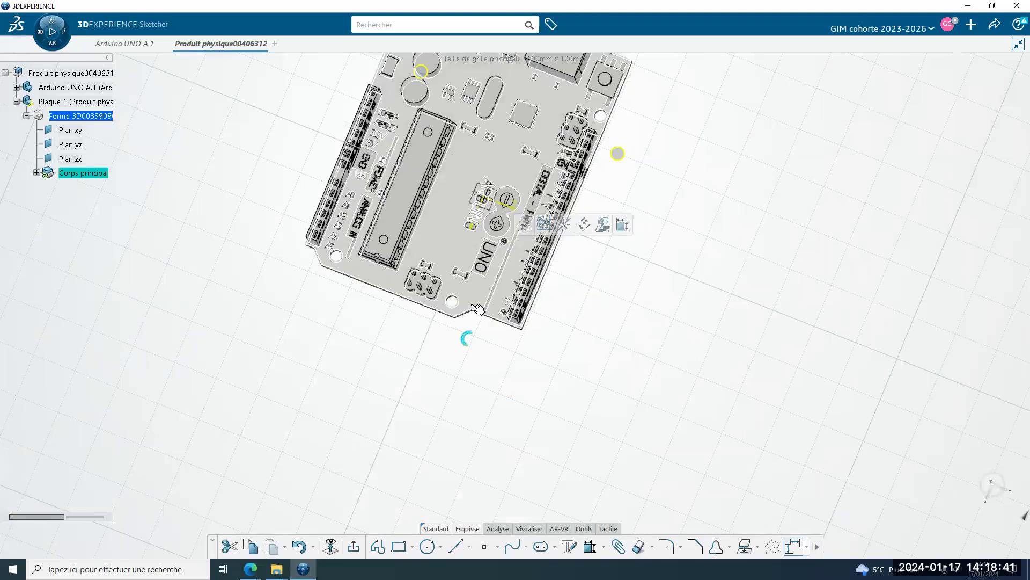
pyautogui.click(458, 305)
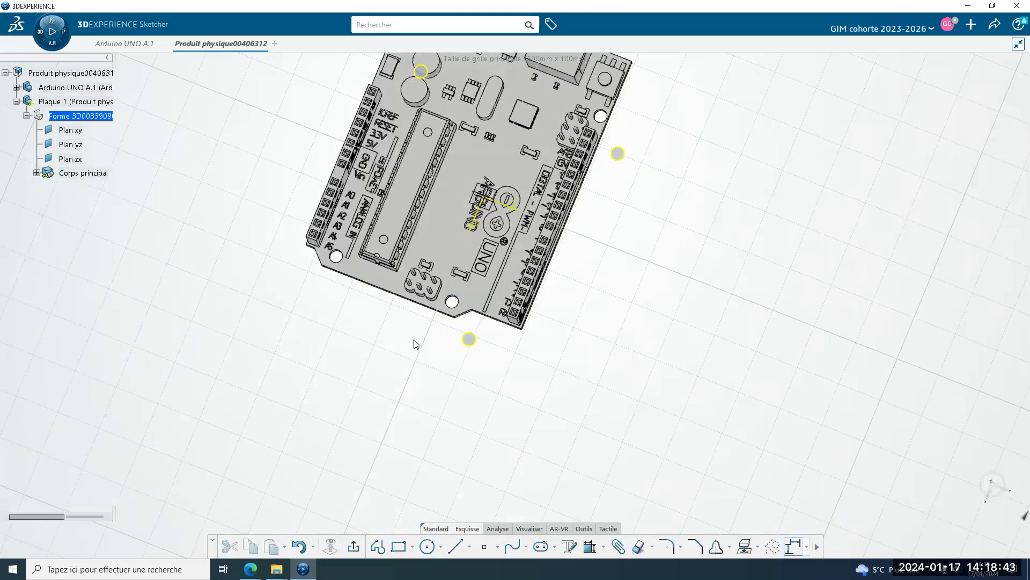
pyautogui.click(340, 260)
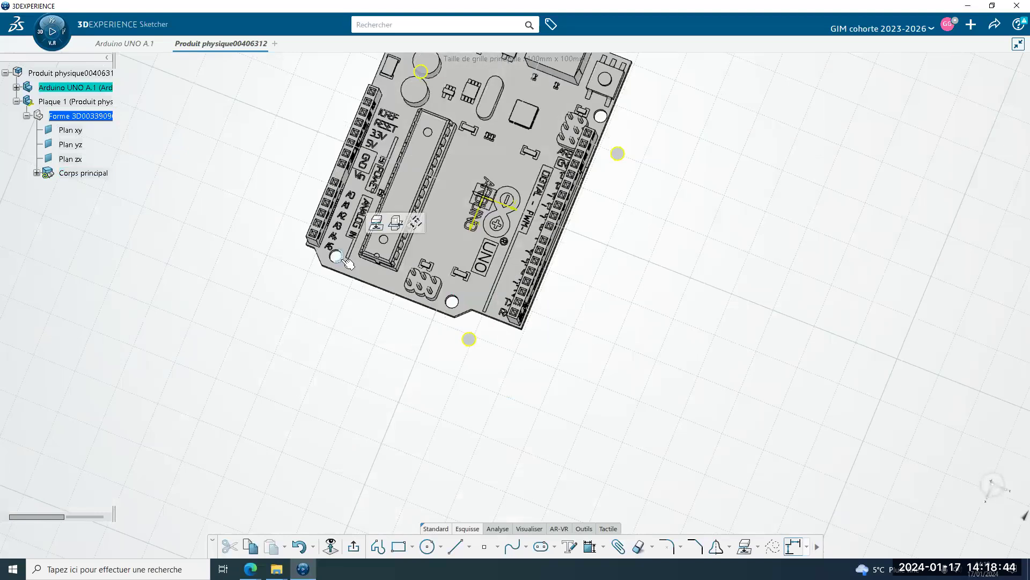
pyautogui.click(378, 224)
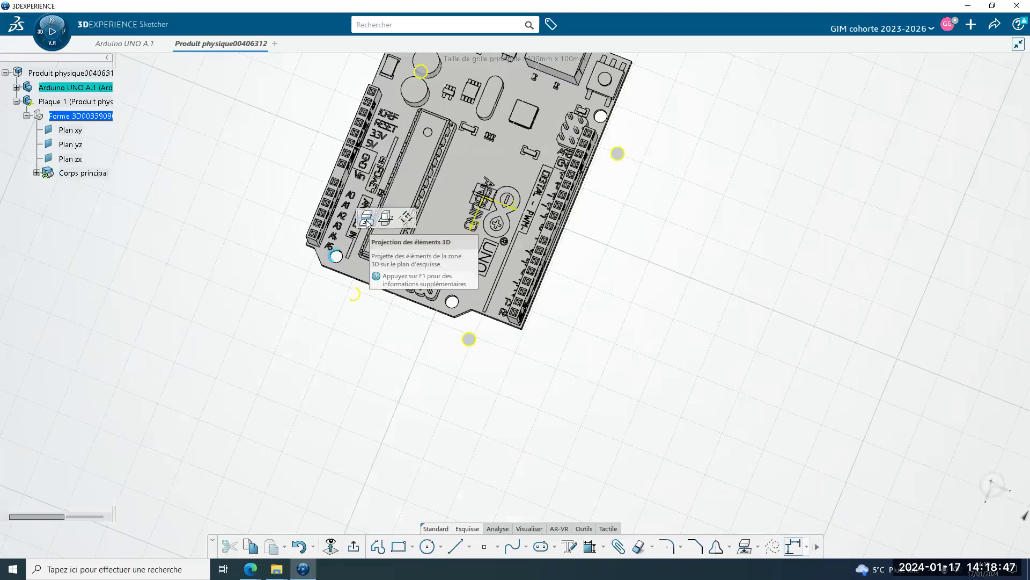
# Sketch a rectangle aligned with the sketch axes that encloses the four projected hole circles.
pyautogui.moveTo(326, 398)
pyautogui.mouseDown(button='middle')
pyautogui.moveTo(325, 204)
pyautogui.moveTo(308, 191)
pyautogui.moveTo(334, 399)
pyautogui.mouseUp(button='middle')
pyautogui.moveTo(427, 284)
pyautogui.mouseDown(button='middle')
pyautogui.moveTo(456, 357)
pyautogui.moveTo(524, 372)
pyautogui.moveTo(405, 285)
pyautogui.moveTo(432, 290)
pyautogui.moveTo(506, 361)
pyautogui.moveTo(527, 285)
pyautogui.moveTo(524, 370)
pyautogui.moveTo(526, 325)
pyautogui.moveTo(582, 292)
pyautogui.moveTo(490, 331)
pyautogui.moveTo(383, 181)
pyautogui.moveTo(456, 348)
pyautogui.moveTo(476, 425)
pyautogui.moveTo(496, 418)
pyautogui.moveTo(498, 318)
pyautogui.moveTo(529, 303)
pyautogui.moveTo(441, 324)
pyautogui.moveTo(539, 364)
pyautogui.moveTo(506, 347)
pyautogui.mouseUp(button='middle')
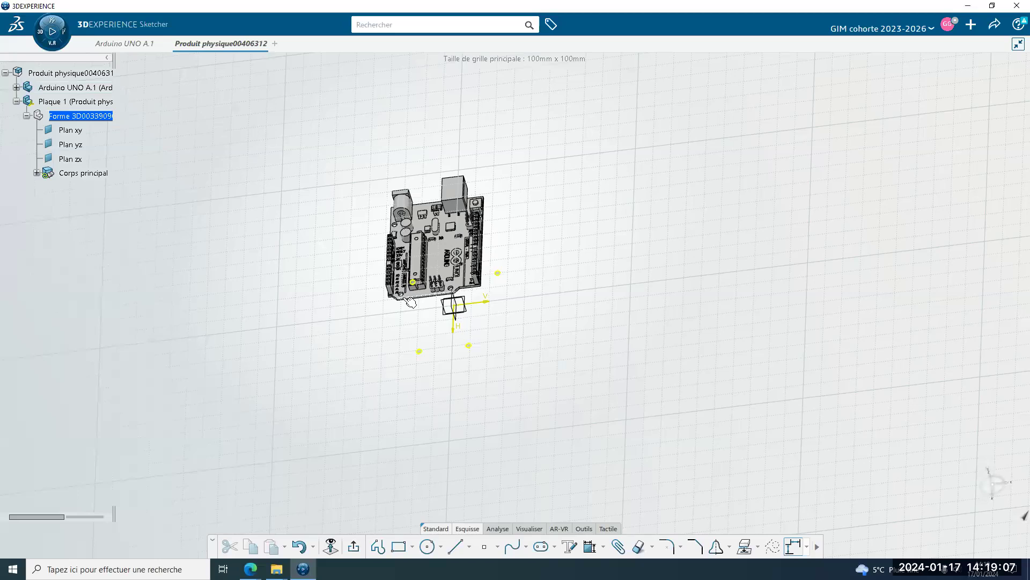
pyautogui.moveTo(410, 381); pyautogui.dragTo(564, 332, button='middle')
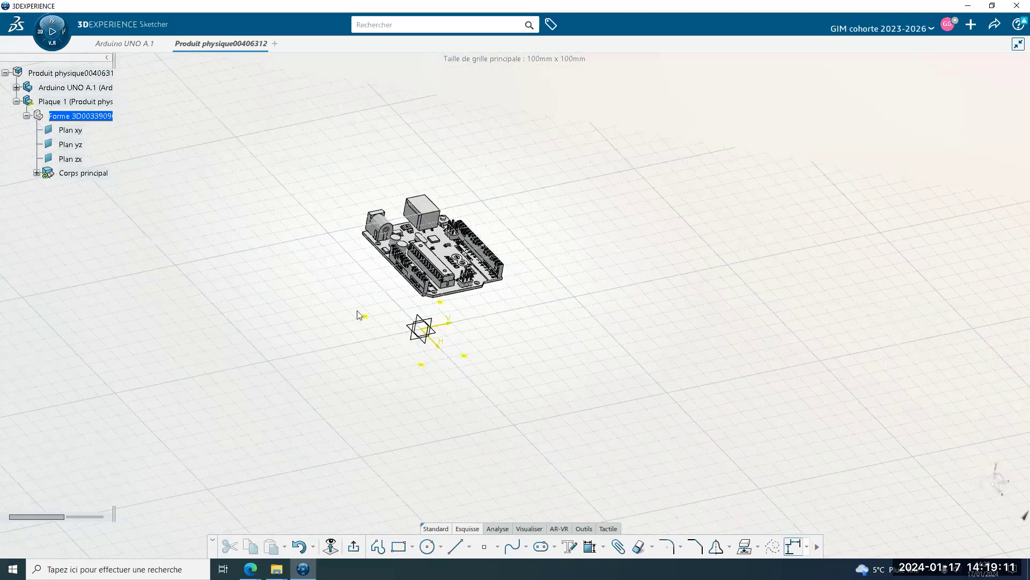
pyautogui.moveTo(349, 295)
pyautogui.mouseDown(button='middle')
pyautogui.moveTo(375, 329)
pyautogui.moveTo(434, 365)
pyautogui.moveTo(551, 287)
pyautogui.moveTo(413, 214)
pyautogui.moveTo(435, 356)
pyautogui.mouseUp(button='middle')
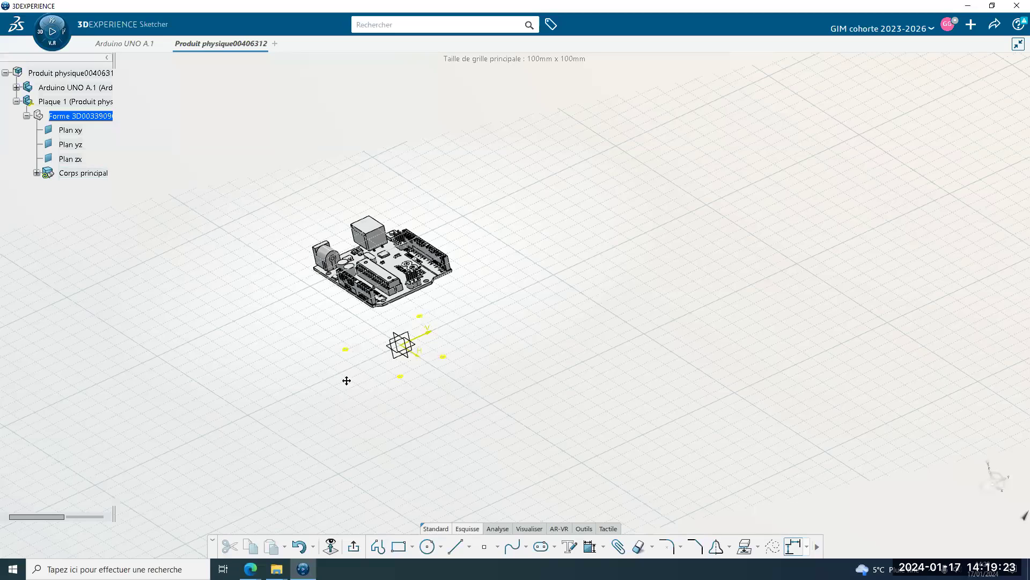
pyautogui.scroll(3, 346, 380)
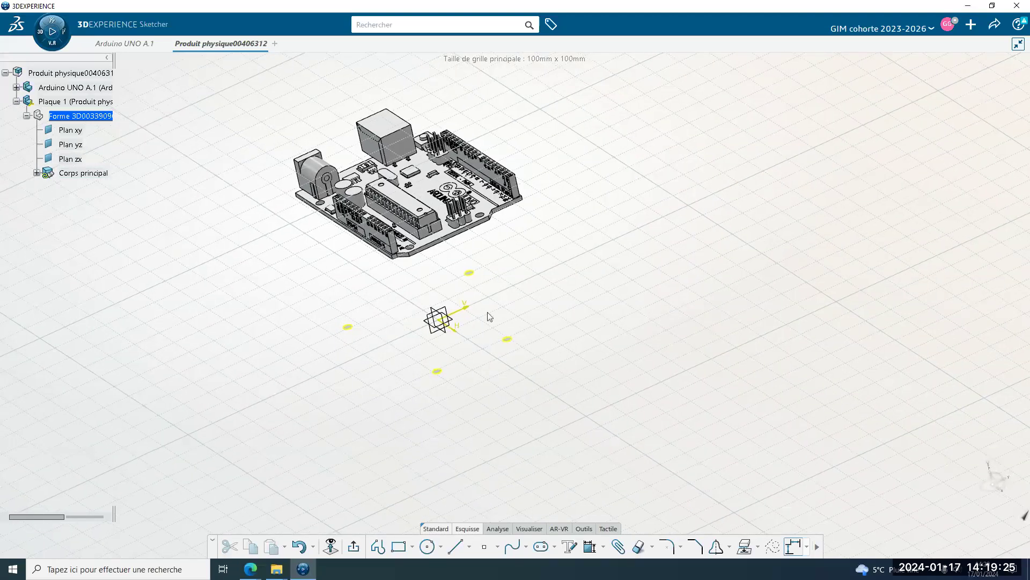
pyautogui.click(399, 550)
pyautogui.click(318, 323)
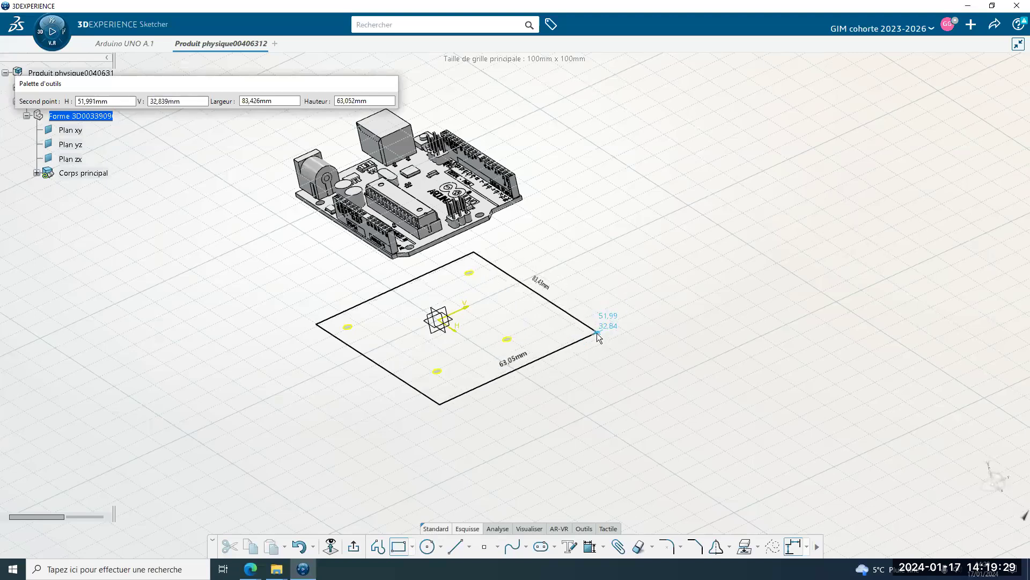
pyautogui.click(612, 325)
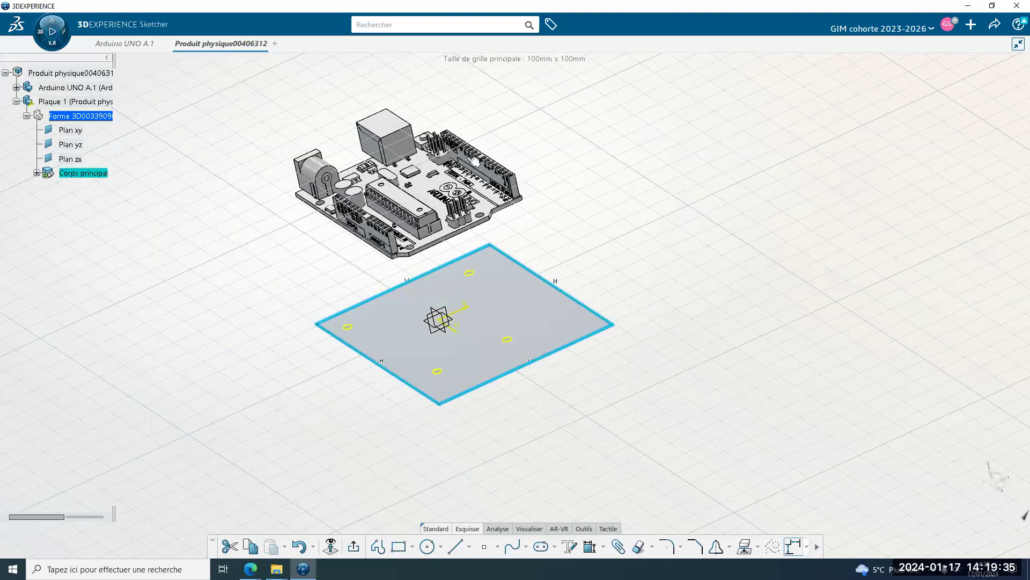
pyautogui.click(617, 280)
# Constrain the rectangle's side below the analog header to lie 10 mm from the board's matching edge.
pyautogui.moveTo(315, 416); pyautogui.dragTo(334, 383, button='middle')
pyautogui.moveTo(622, 452); pyautogui.dragTo(404, 399, button='middle')
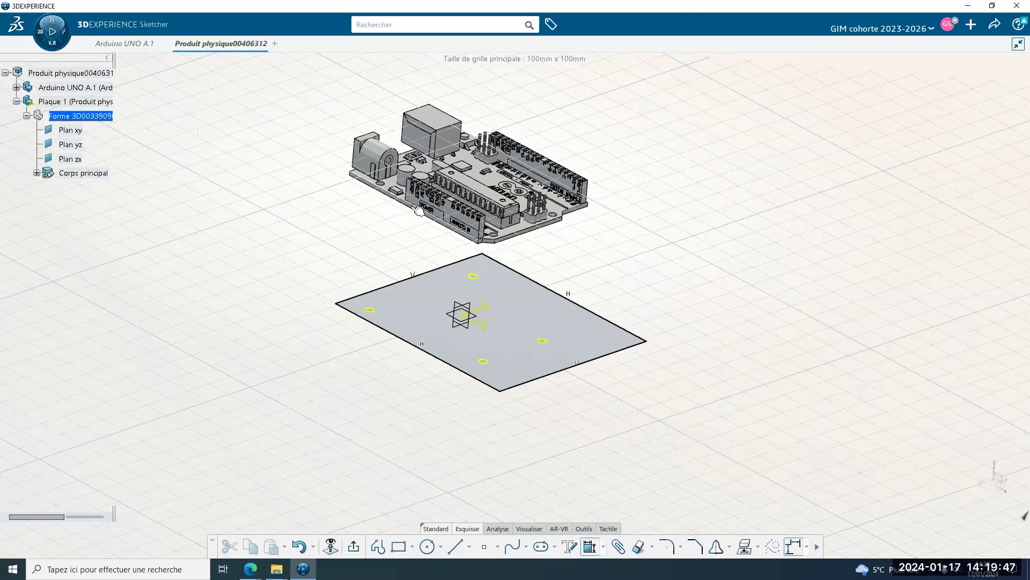
pyautogui.moveTo(417, 251); pyautogui.dragTo(322, 175, button='middle')
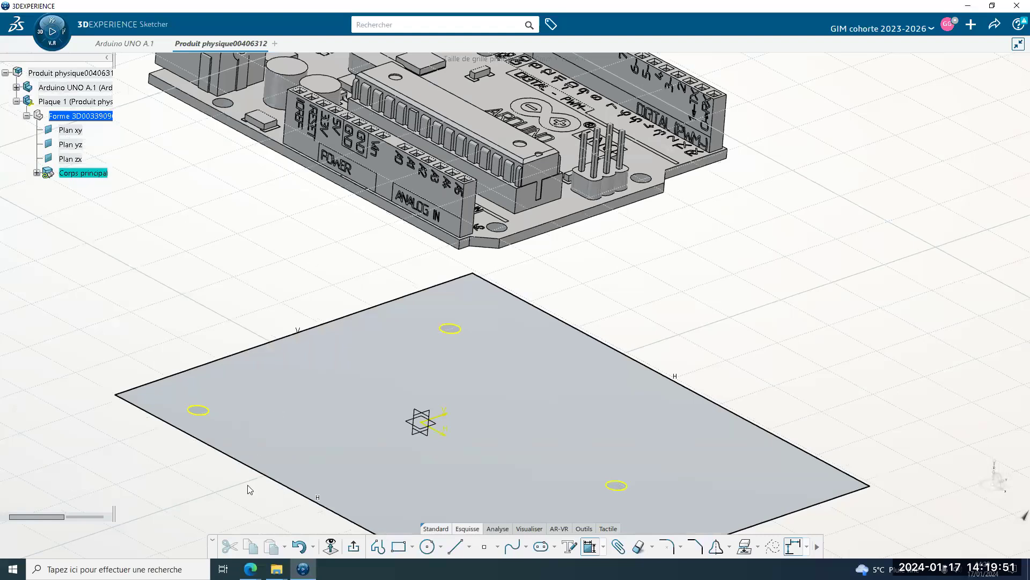
pyautogui.click(259, 474)
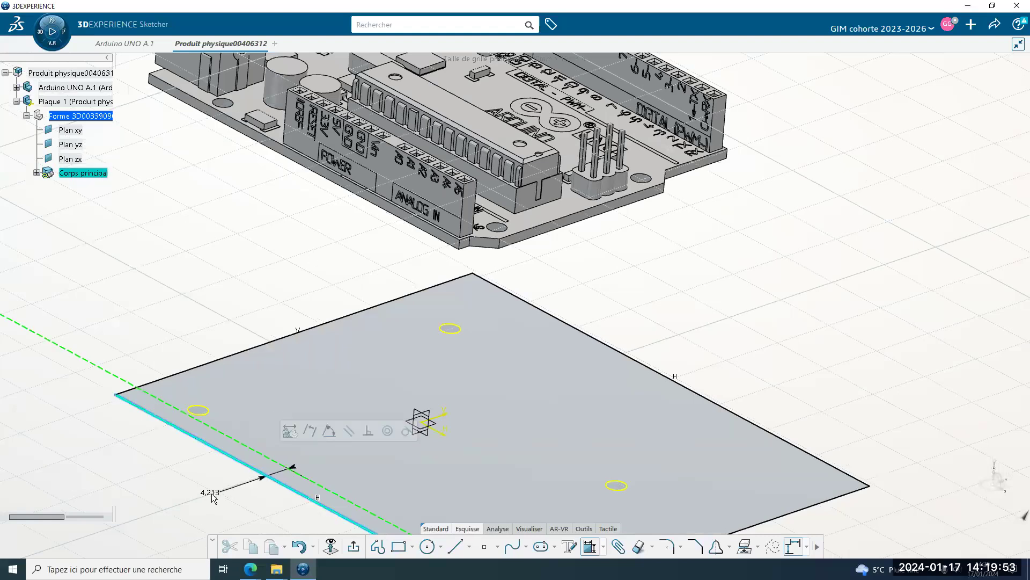
pyautogui.moveTo(280, 480); pyautogui.dragTo(411, 317, button='middle')
pyautogui.doubleClick(411, 315)
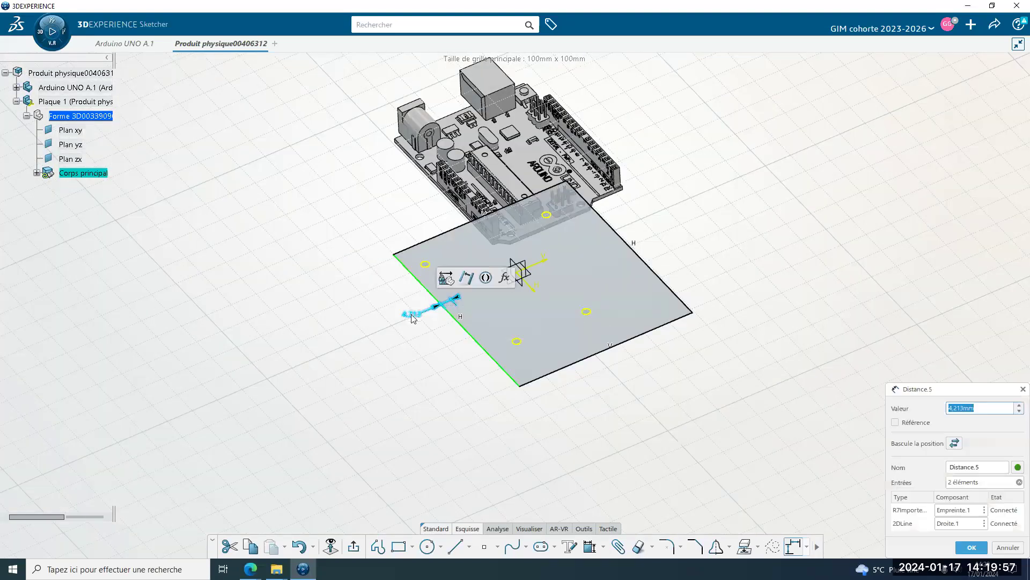
pyautogui.write('10')
pyautogui.press('Return')
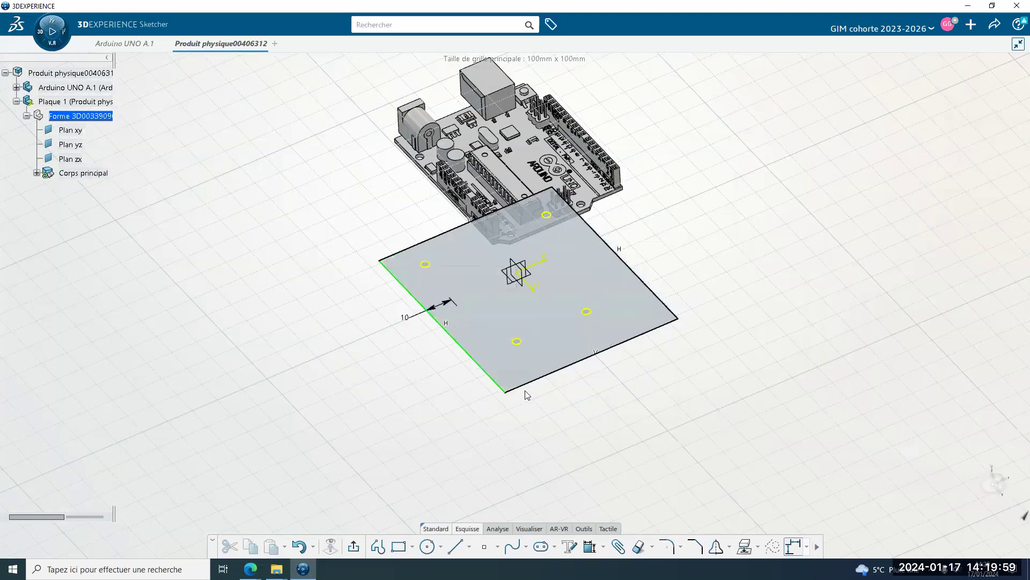
# Constrain the rectangle's side at the end opposite the connectors to lie 10 mm from the board's edge.
pyautogui.moveTo(526, 379); pyautogui.dragTo(563, 212, button='middle')
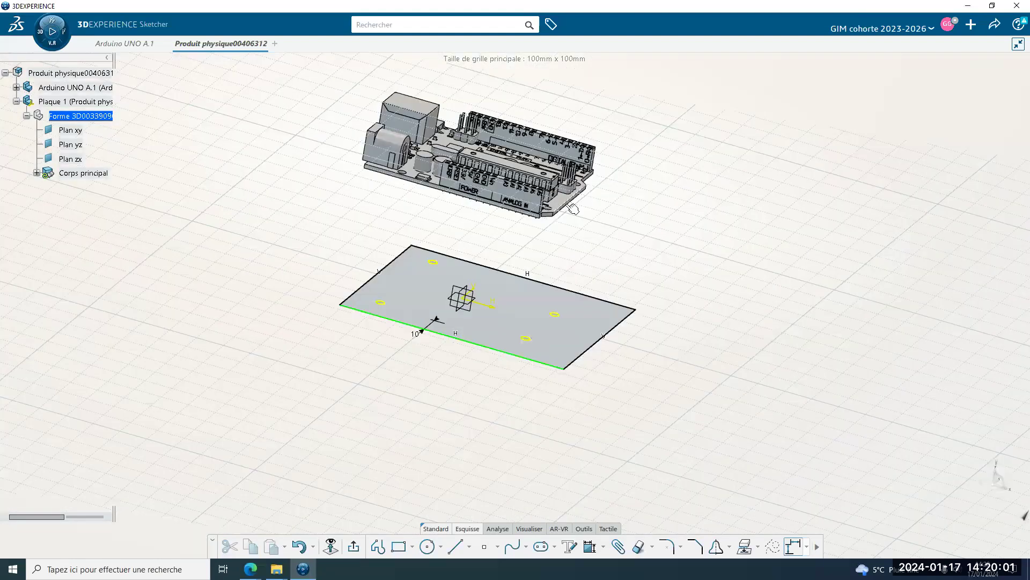
pyautogui.moveTo(572, 209)
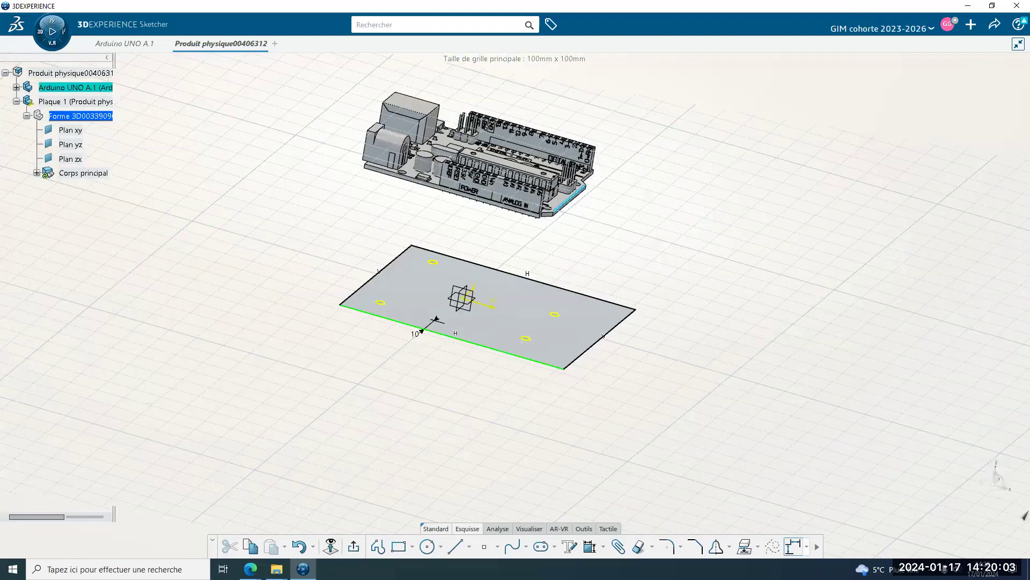
pyautogui.click(590, 547)
pyautogui.click(592, 345)
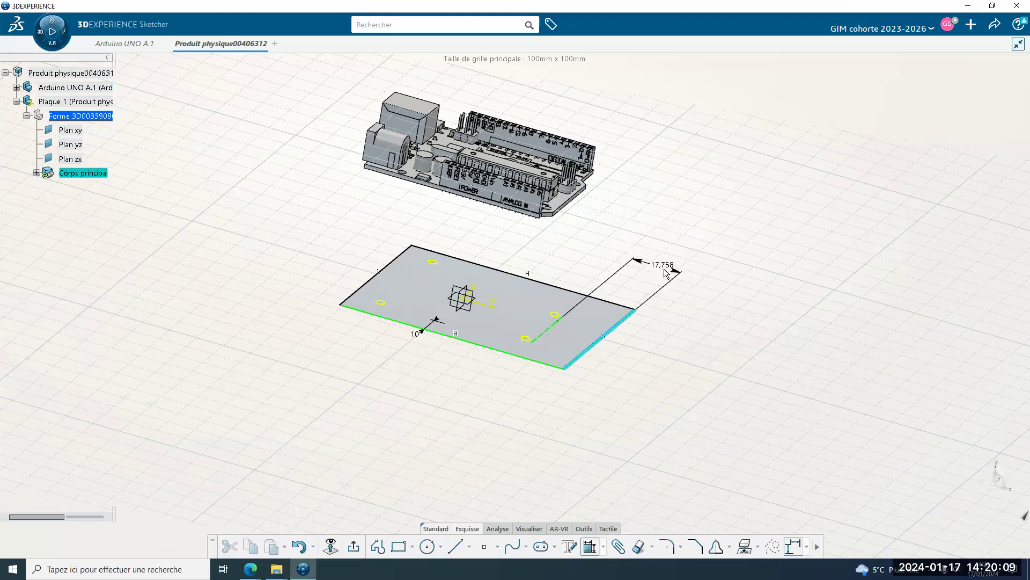
pyautogui.click(671, 269)
pyautogui.write('10')
pyautogui.press('Return')
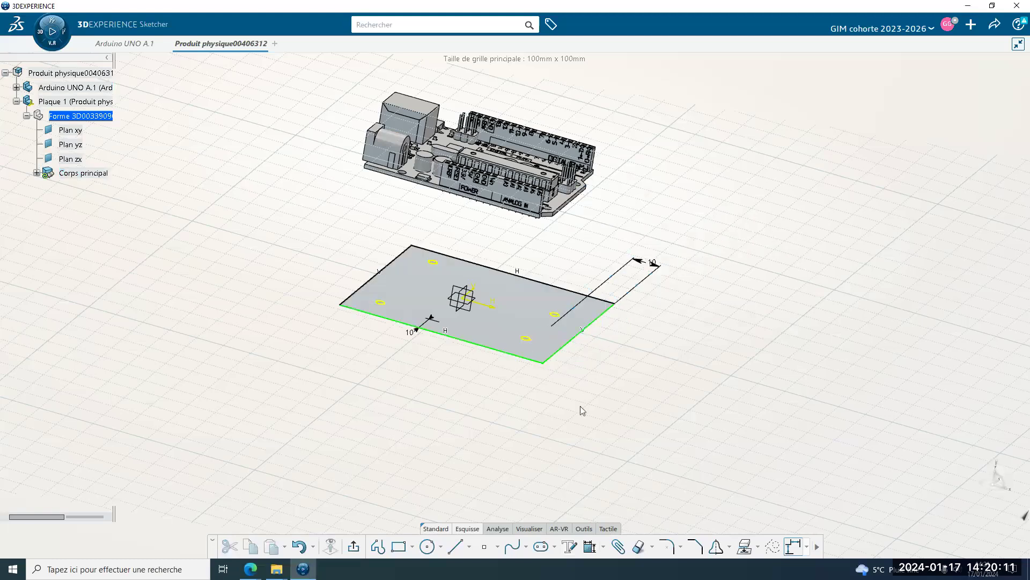
# Constrain the rectangle's side below the digital header to lie 10 mm from the board's matching edge.
pyautogui.moveTo(731, 288)
pyautogui.mouseDown(button='middle')
pyautogui.moveTo(448, 350)
pyautogui.moveTo(361, 433)
pyautogui.moveTo(574, 467)
pyautogui.mouseUp(button='middle')
pyautogui.click(509, 435)
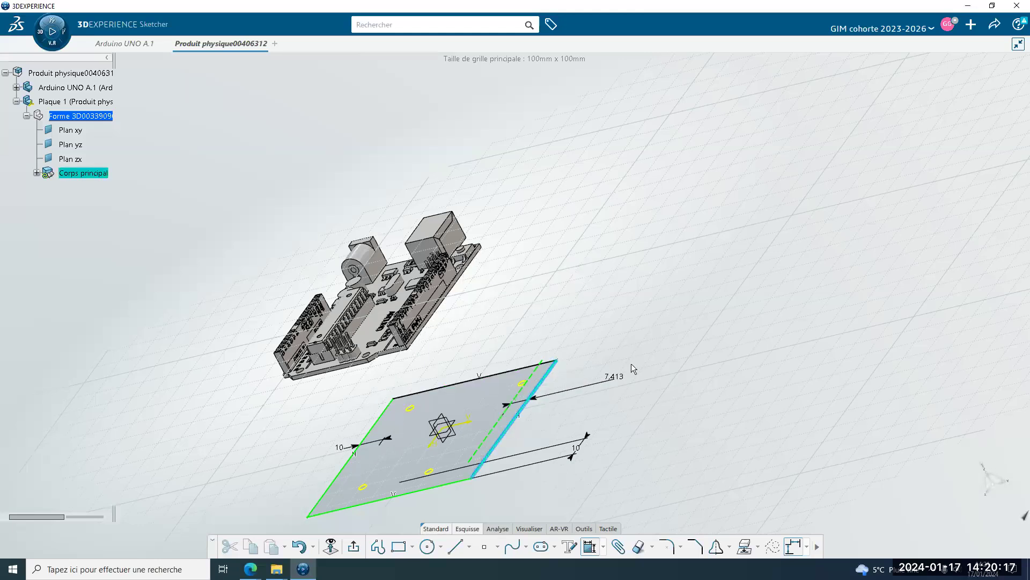
pyautogui.click(651, 358)
pyautogui.write('10')
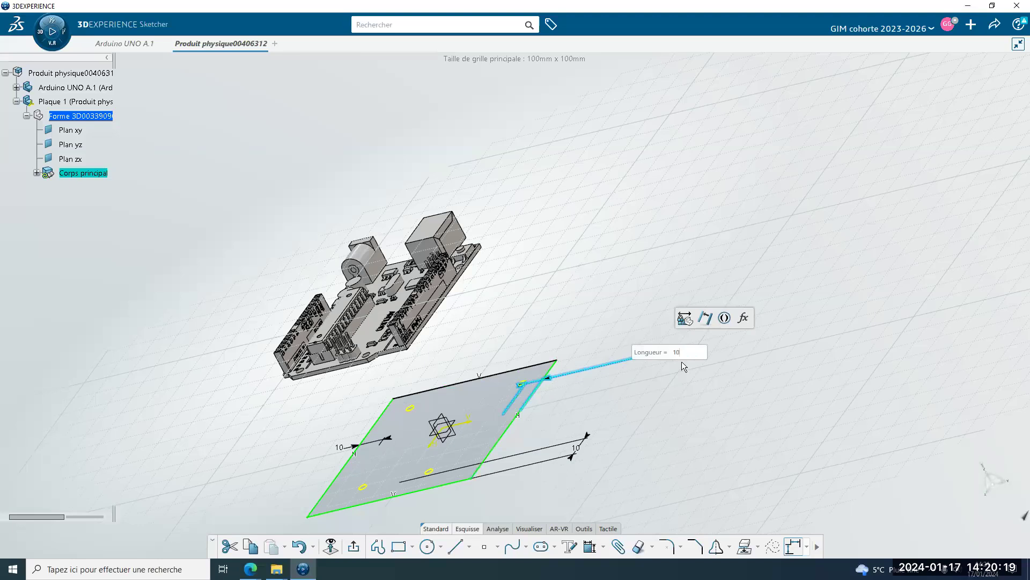
pyautogui.press('Return')
# Project the board's connector-side edge onto the sketch plane and convert the projected line to construction geometry.
pyautogui.moveTo(684, 398)
pyautogui.mouseDown(button='middle')
pyautogui.moveTo(419, 525)
pyautogui.moveTo(478, 324)
pyautogui.mouseUp(button='middle')
pyautogui.moveTo(587, 388)
pyautogui.mouseDown(button='middle')
pyautogui.moveTo(512, 432)
pyautogui.moveTo(423, 325)
pyautogui.moveTo(452, 384)
pyautogui.moveTo(446, 323)
pyautogui.mouseUp(button='middle')
pyautogui.click(440, 323)
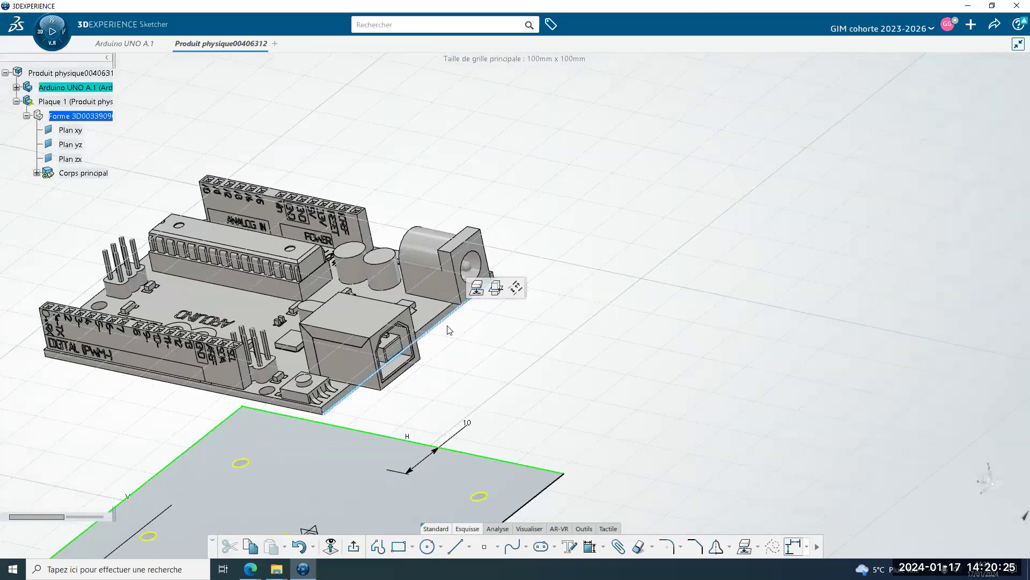
pyautogui.click(478, 289)
pyautogui.moveTo(521, 403); pyautogui.dragTo(503, 132, button='middle')
pyautogui.click(525, 354)
pyautogui.click(429, 308)
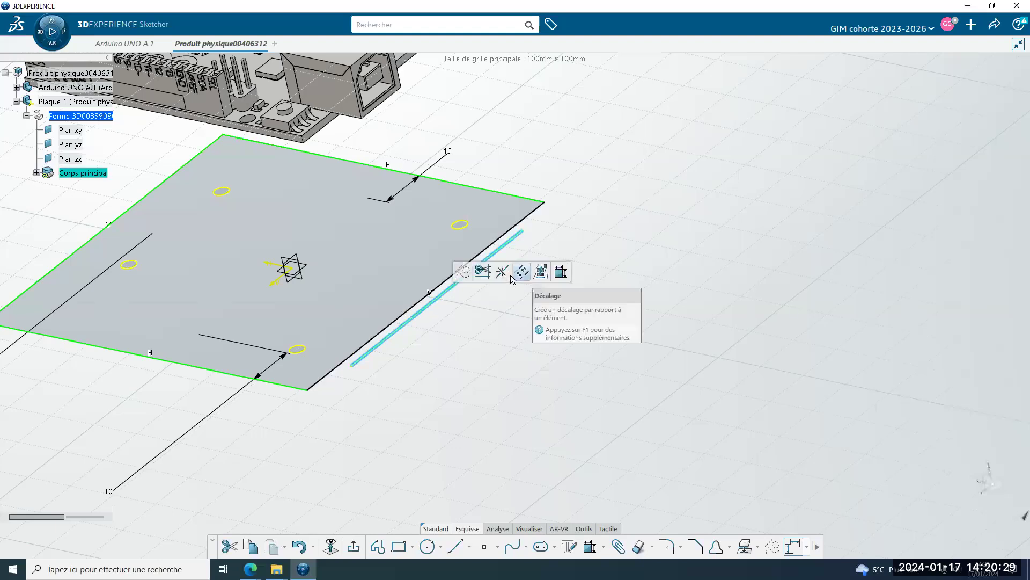
pyautogui.click(480, 272)
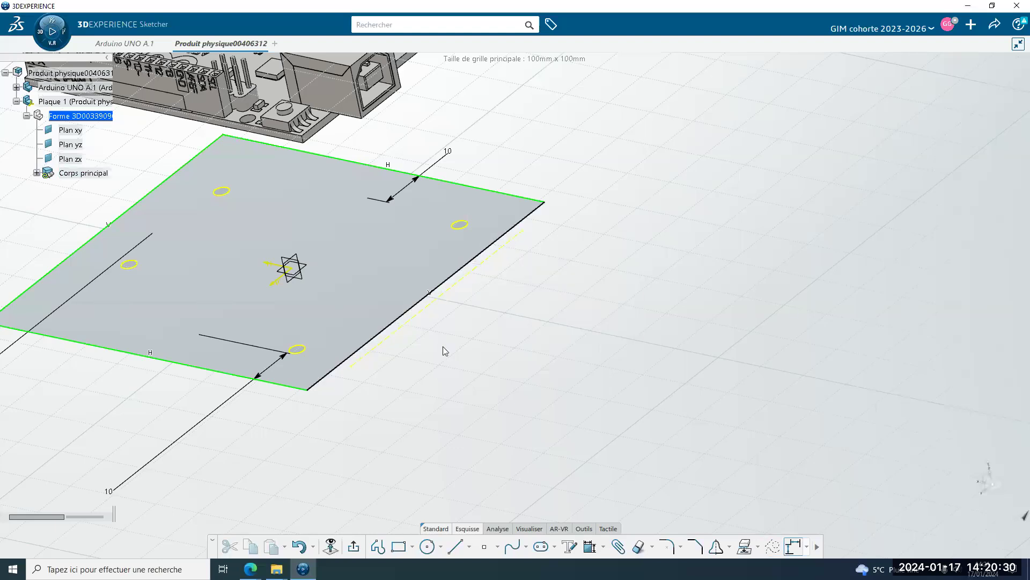
# Move the rectangle's connector-side edge outward beyond the projected construction line.
pyautogui.click(432, 309)
pyautogui.moveTo(433, 310); pyautogui.dragTo(475, 325)
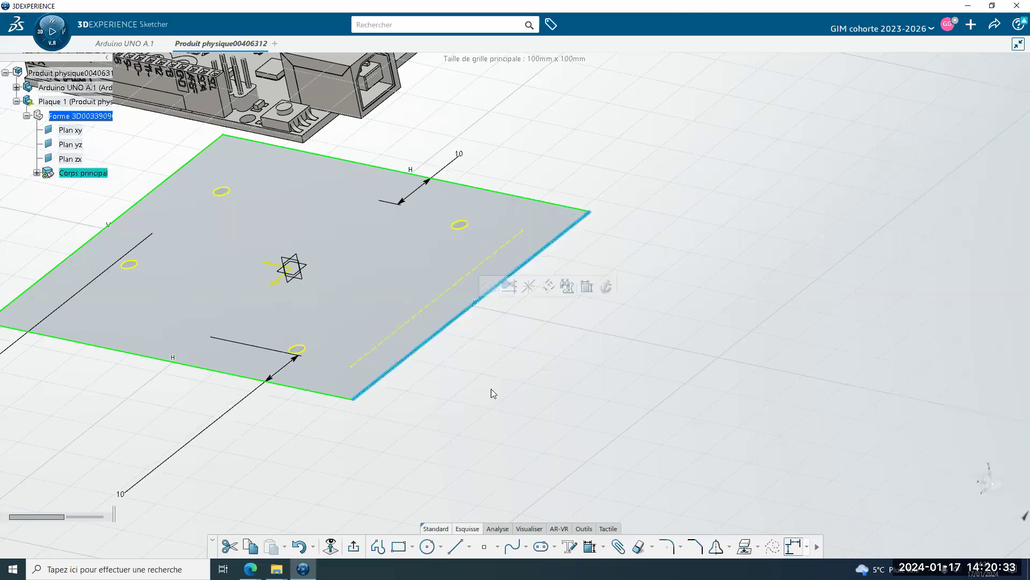
# Dimension the rectangle's connector-side edge 10 mm from the projected construction line.
pyautogui.click(509, 378)
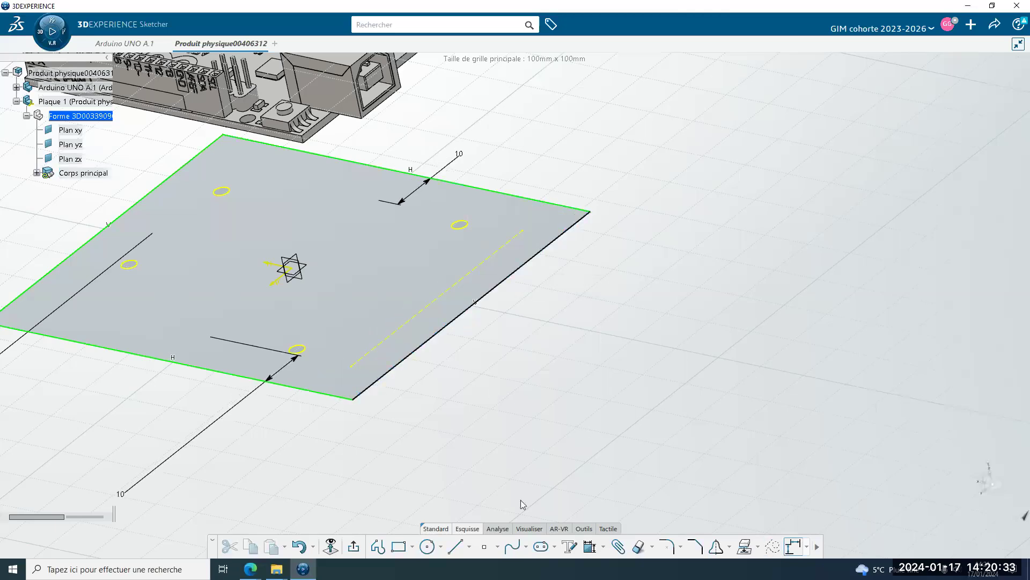
pyautogui.click(426, 310)
pyautogui.click(450, 321)
pyautogui.click(550, 376)
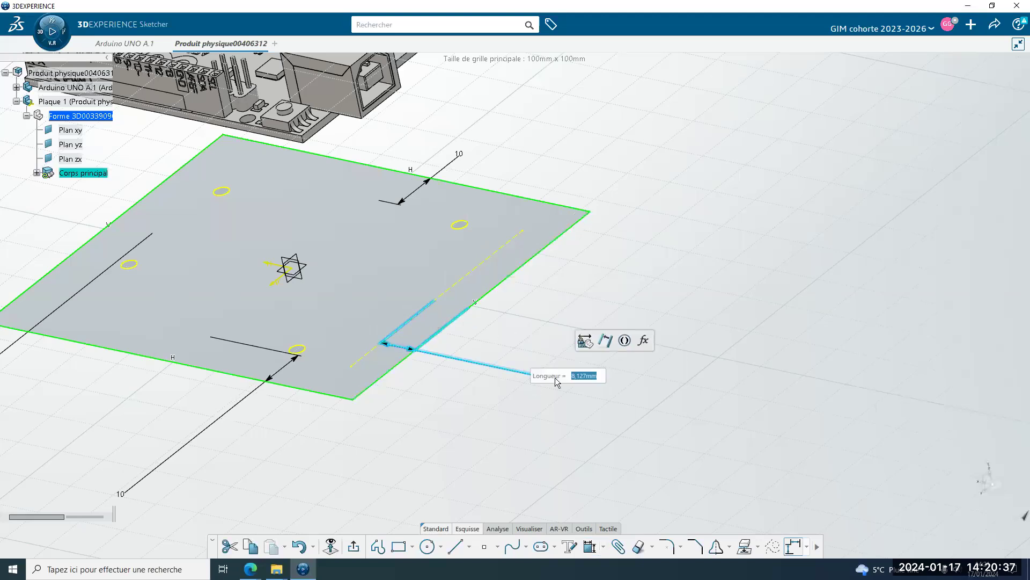
pyautogui.write('10')
pyautogui.press('Return')
pyautogui.click(555, 399)
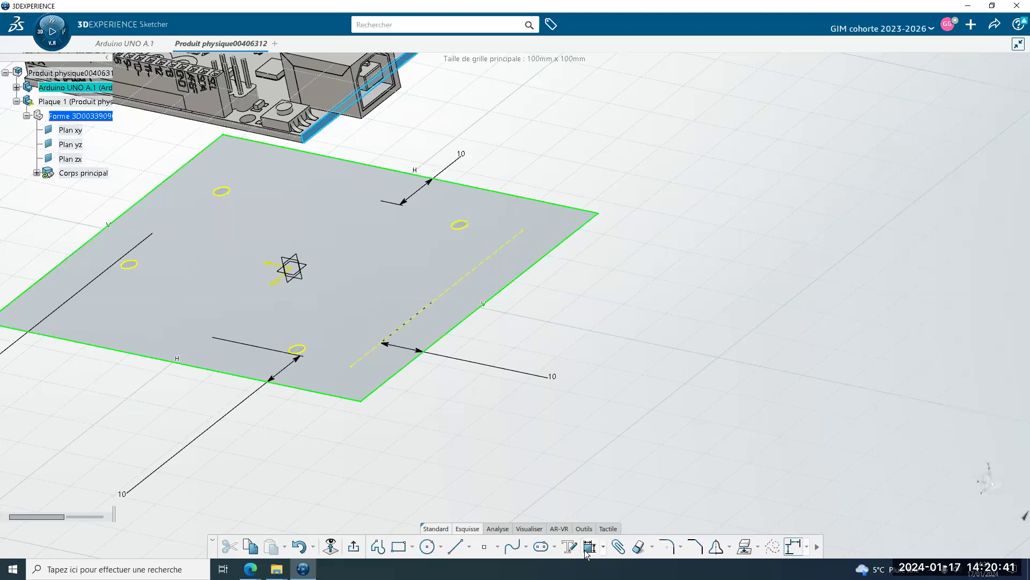
# Dimension the rectangle's connector-side edge 10 mm directly from the Arduino board's matching edge.
pyautogui.click(475, 312)
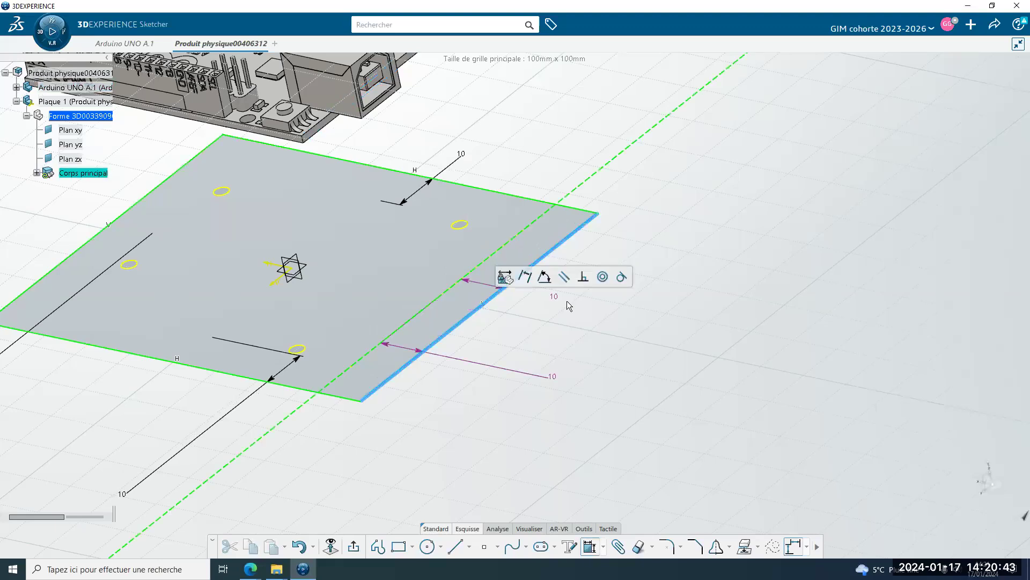
pyautogui.click(569, 320)
pyautogui.press('Return')
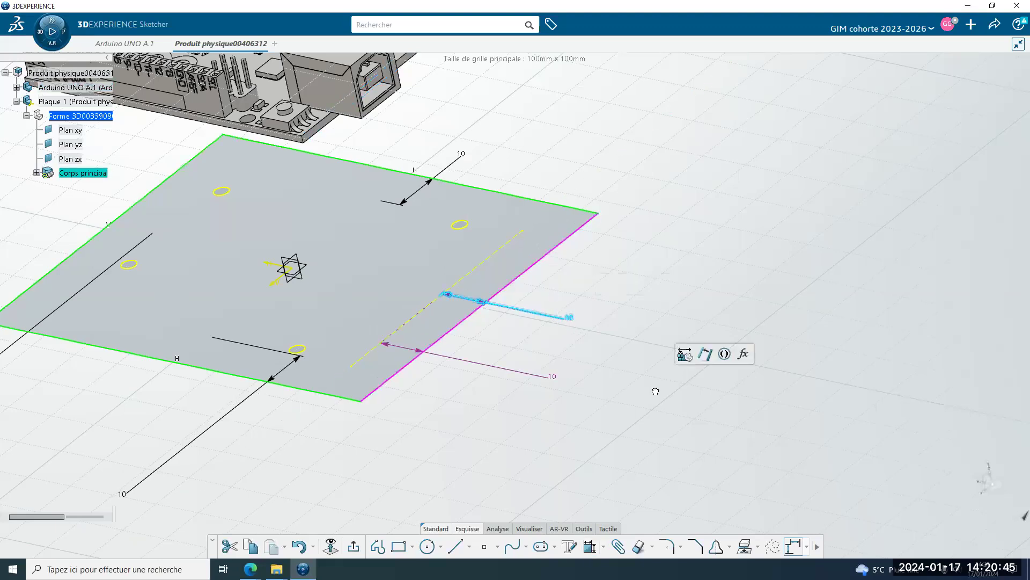
pyautogui.click(609, 402)
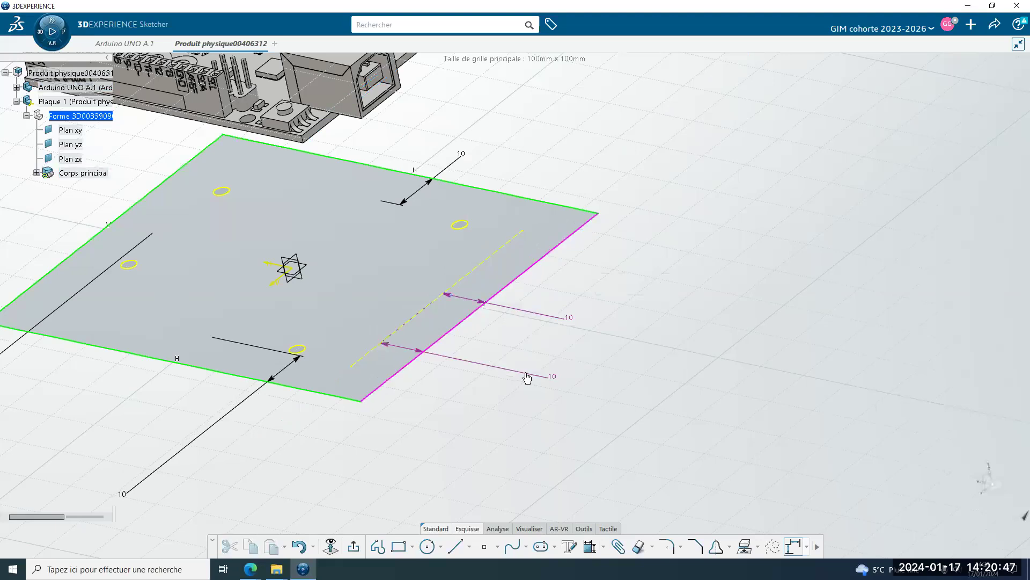
# Delete the redundant dimension to the projected construction line, along with the projected line itself.
pyautogui.click(527, 377)
pyautogui.press('Delete')
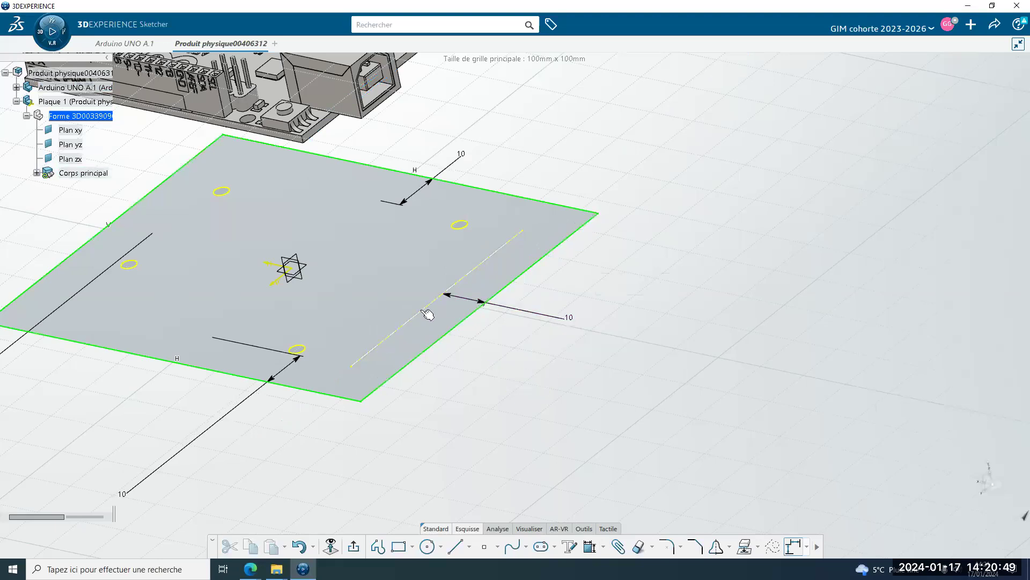
pyautogui.click(427, 315)
pyautogui.click(420, 314)
pyautogui.click(475, 374)
# Exit the sketch and extrude the plate profile with its four holes by 5 mm.
pyautogui.moveTo(490, 403); pyautogui.dragTo(457, 483, button='middle')
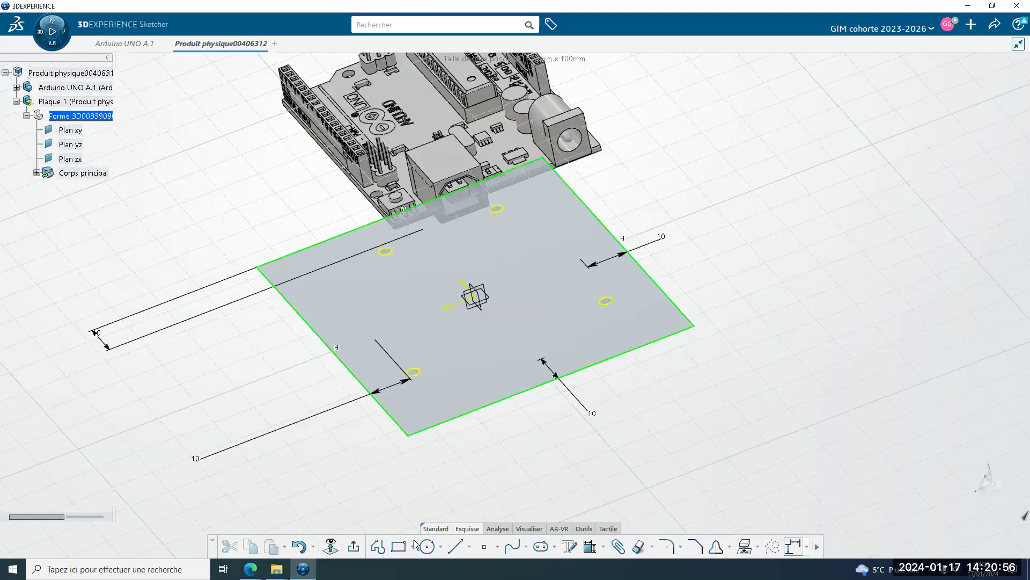
pyautogui.click(354, 546)
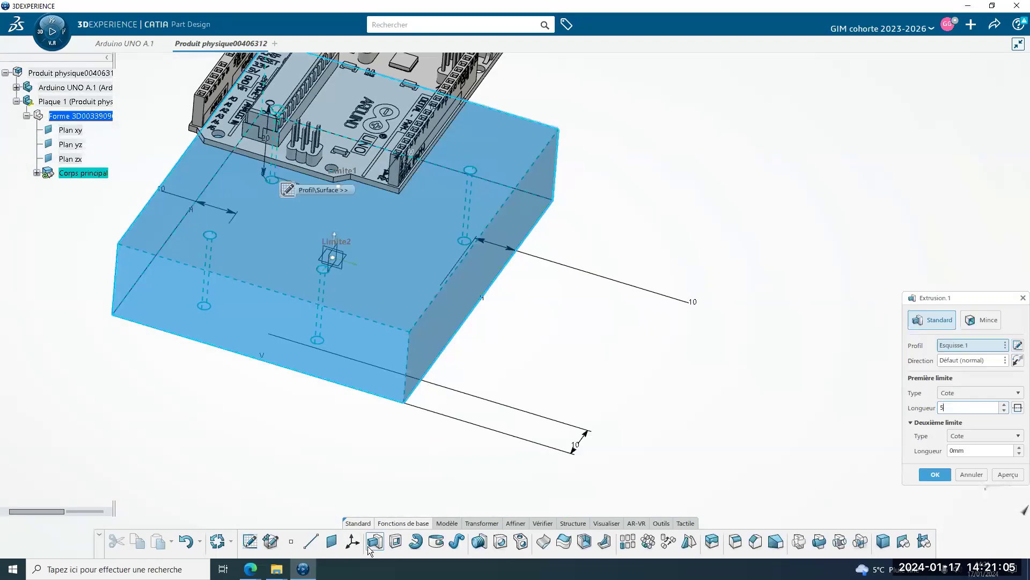
pyautogui.click(935, 474)
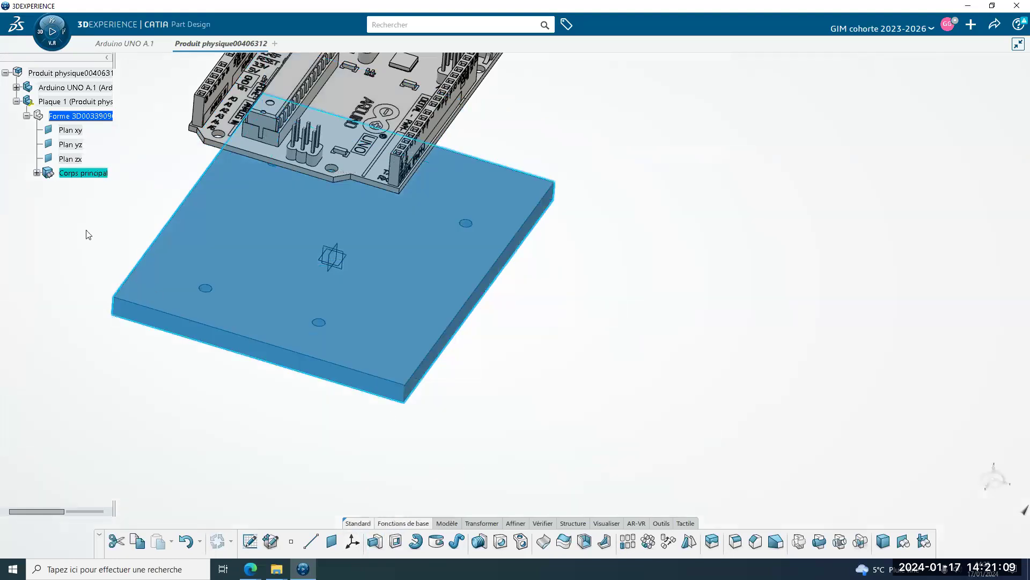
# Edit the plate's extrusion and set its length to 3 mm.
pyautogui.click(37, 172)
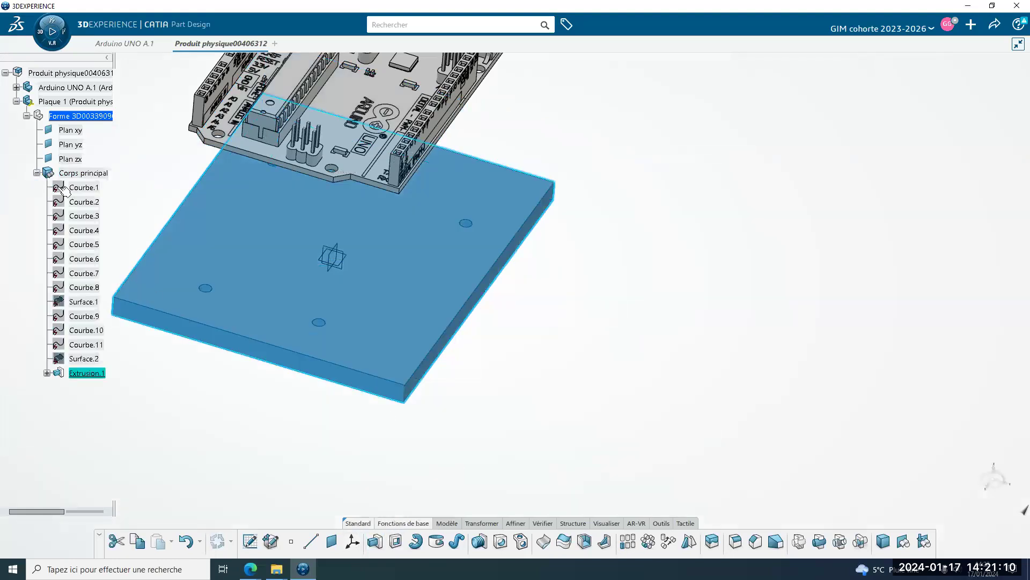
pyautogui.doubleClick(91, 372)
pyautogui.write('3')
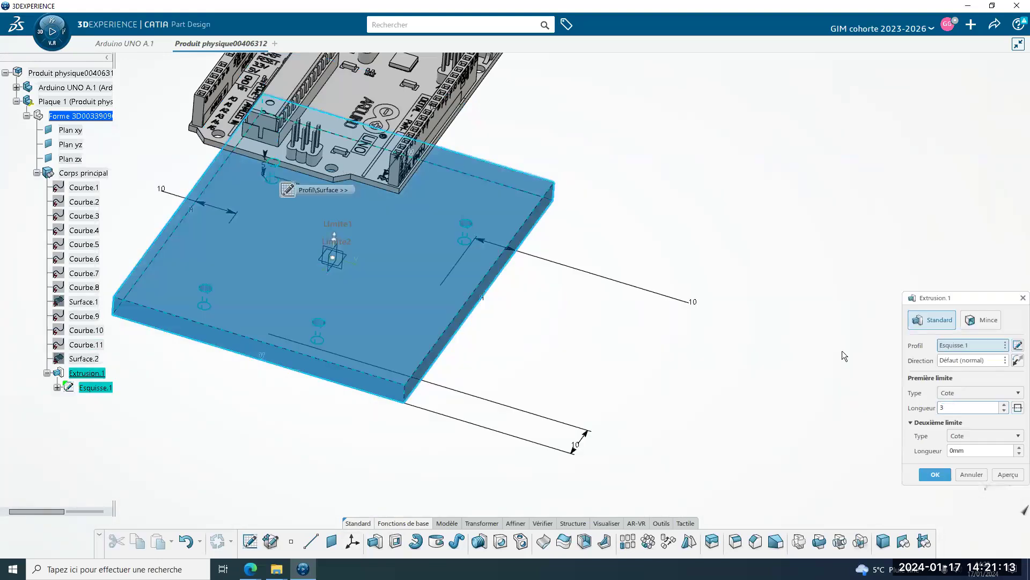
pyautogui.press('Return')
pyautogui.moveTo(711, 346); pyautogui.dragTo(410, 282, button='middle')
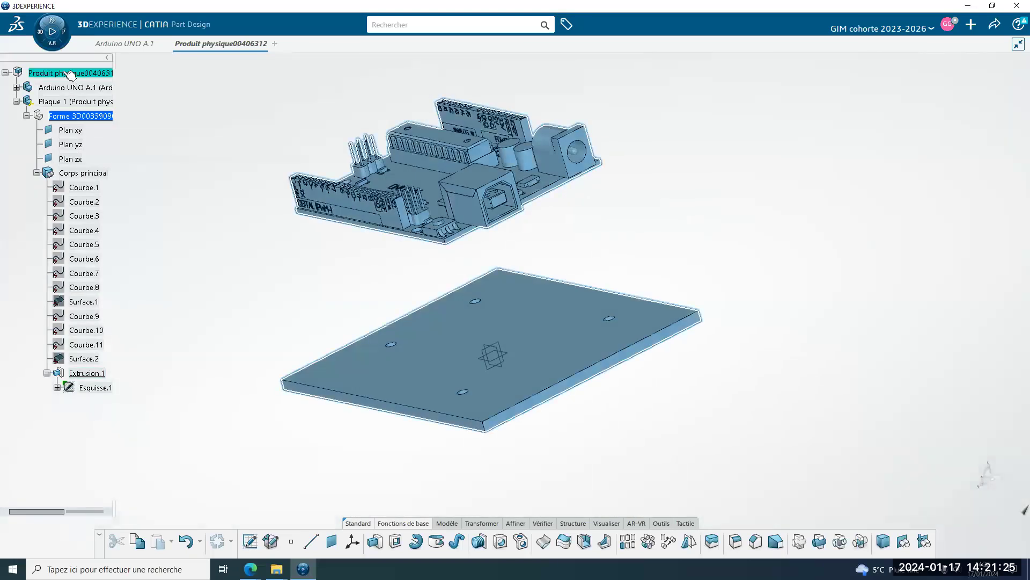
# Activate the root product and change its title to Boitier.
pyautogui.doubleClick(74, 76)
pyautogui.click(16, 102)
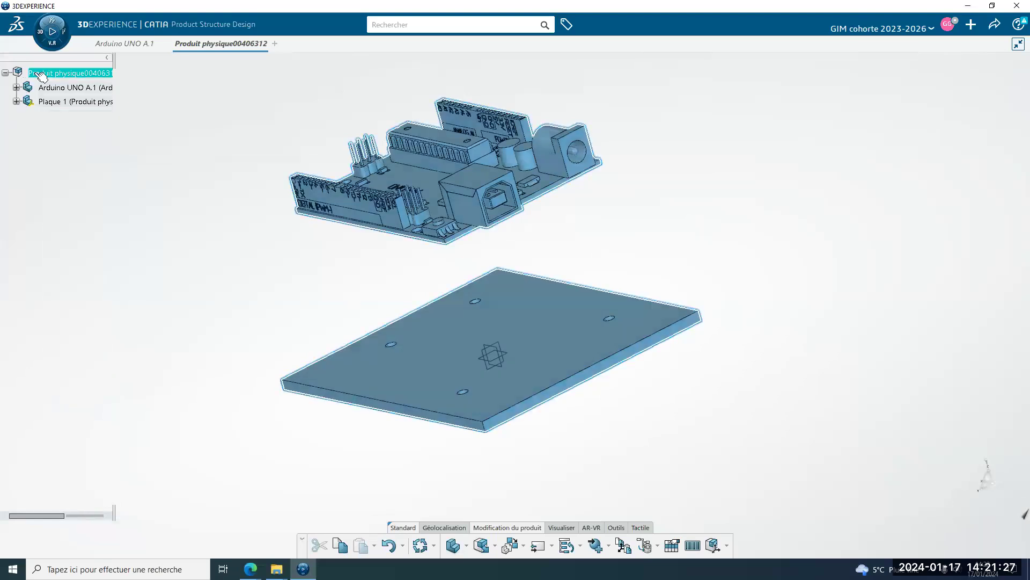
pyautogui.rightClick(60, 74)
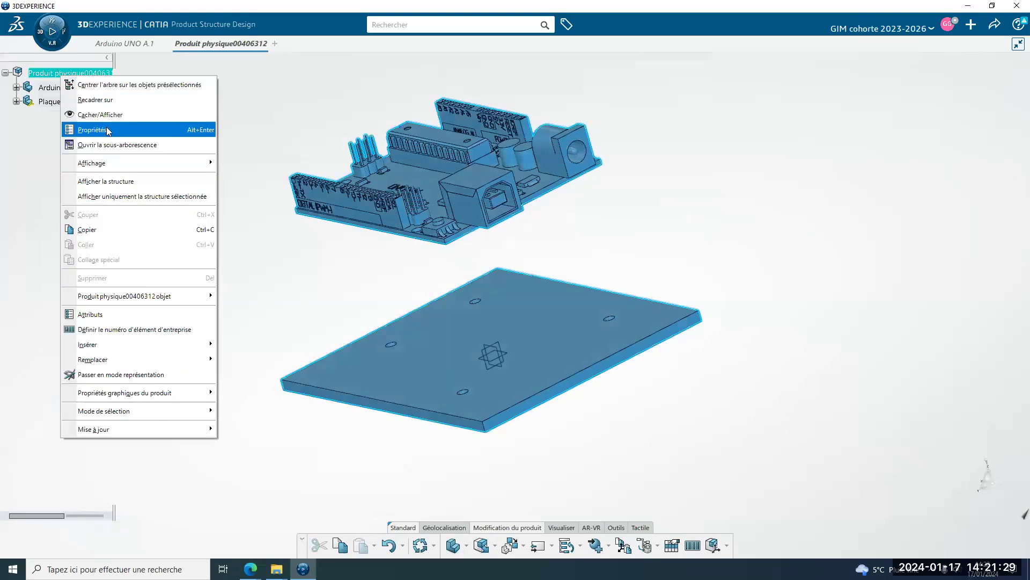
pyautogui.click(107, 129)
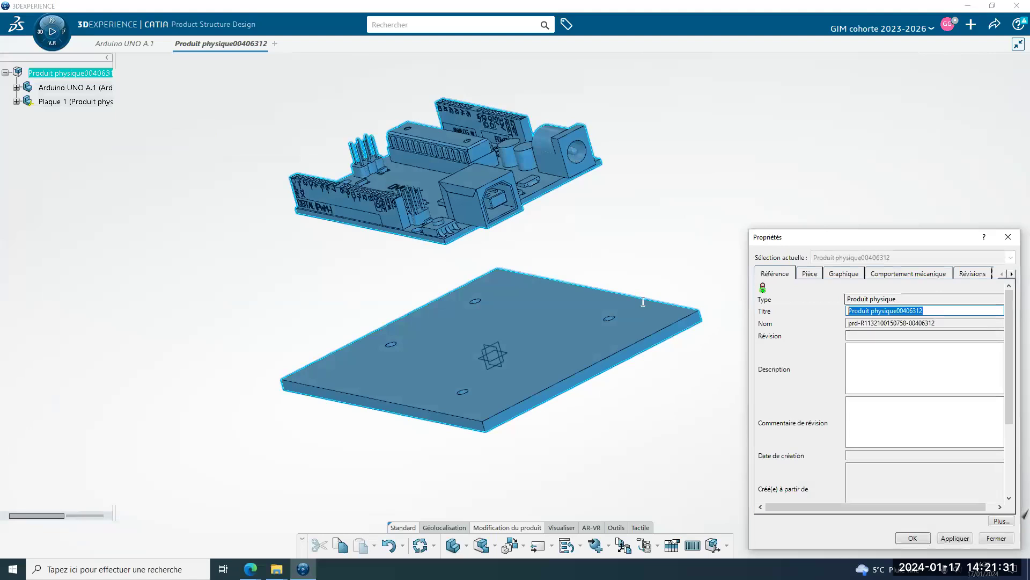
pyautogui.write('Boitier')
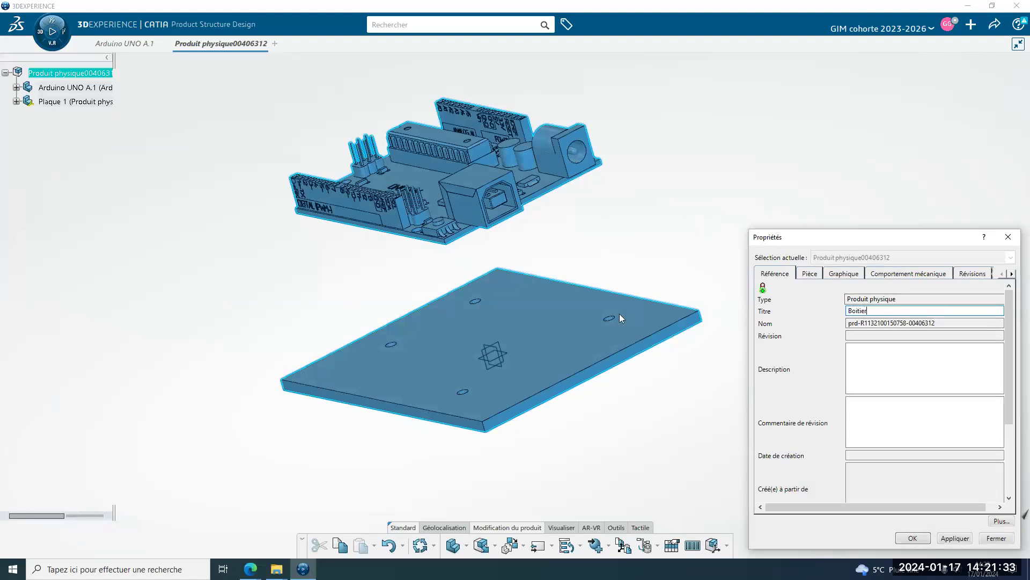
pyautogui.press('Return')
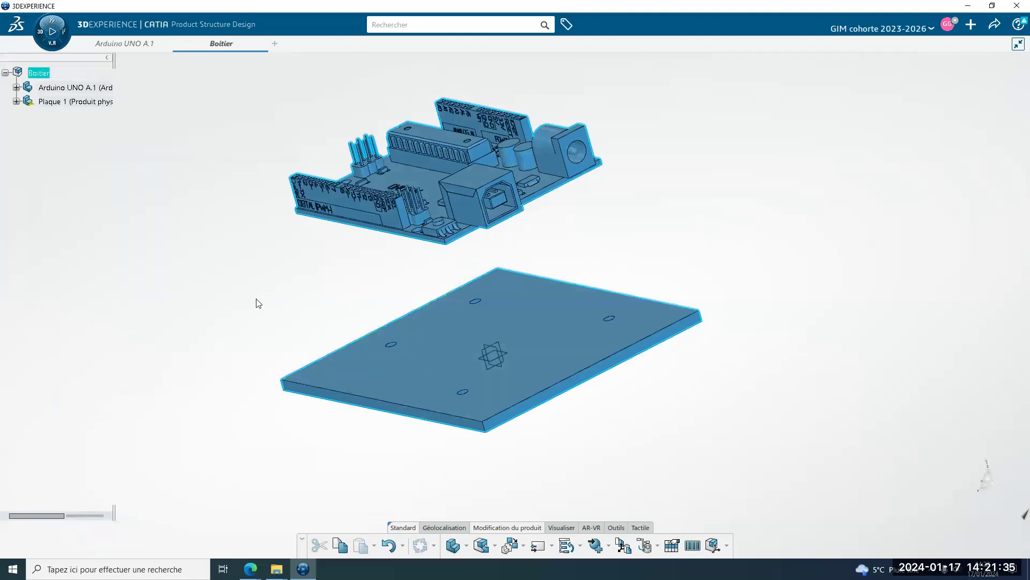
pyautogui.click(455, 525)
pyautogui.click(508, 527)
pyautogui.click(445, 528)
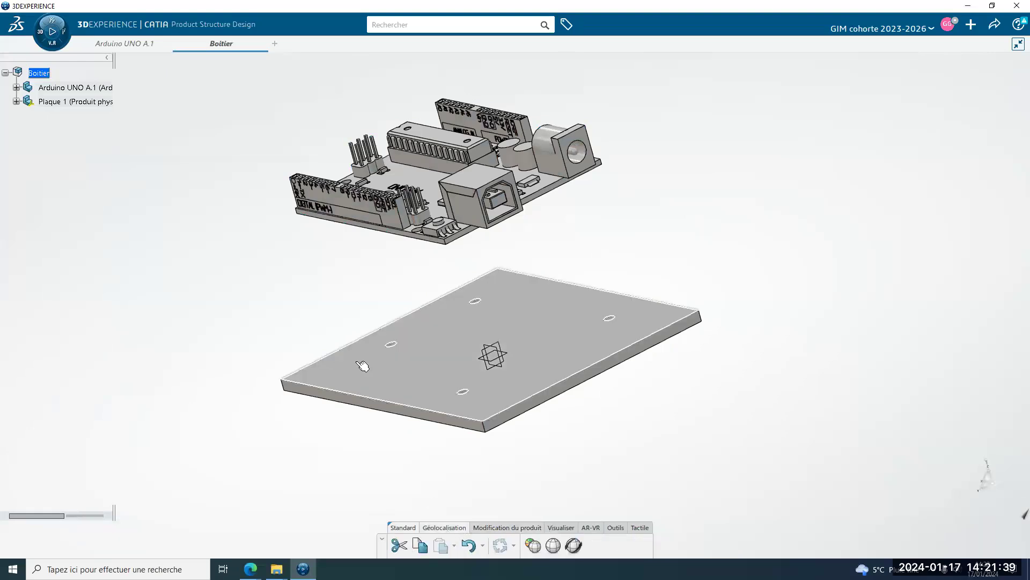
# Search the apps for "asse", add Assembly Design to the favourite apps and switch to it.
pyautogui.click(41, 30)
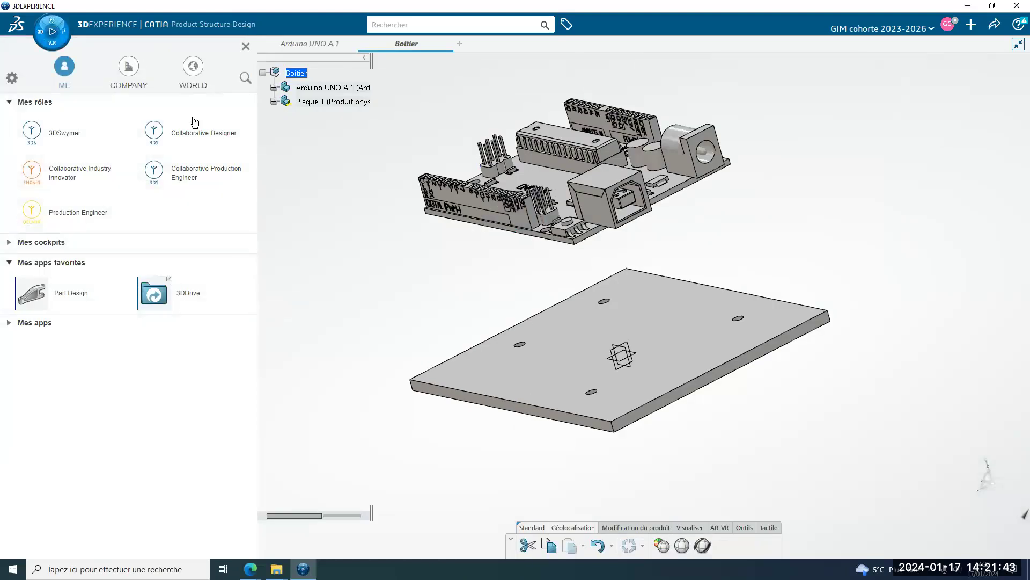
pyautogui.click(245, 78)
pyautogui.write('asse')
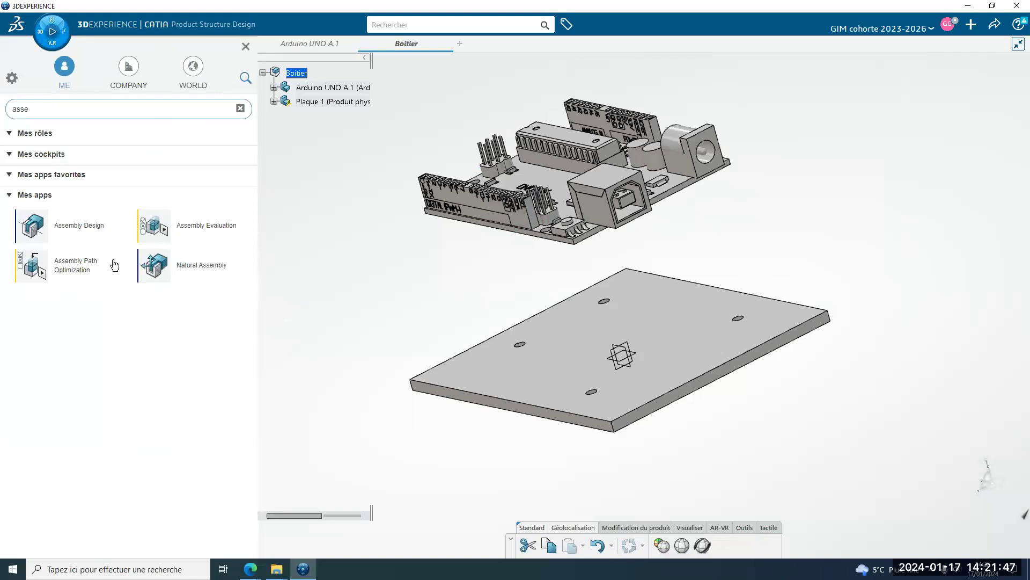
pyautogui.moveTo(33, 233); pyautogui.dragTo(86, 220)
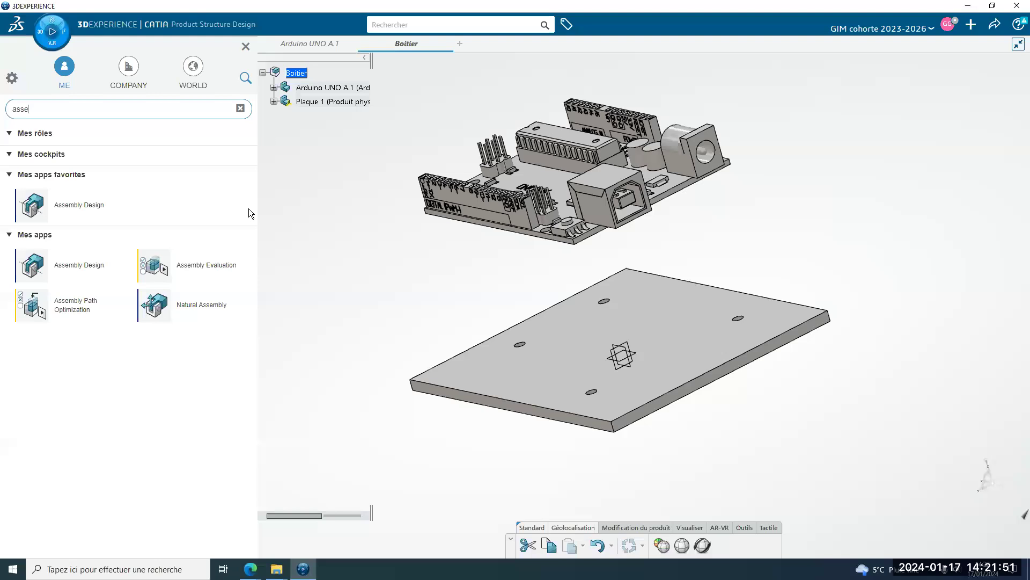
pyautogui.click(92, 206)
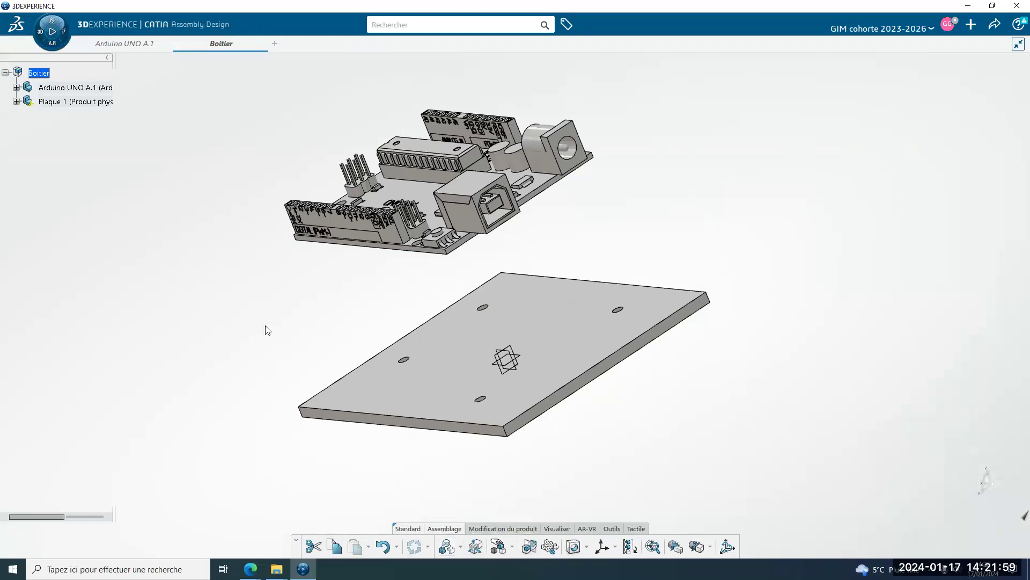
# Fix the Arduino UNO board in space.
pyautogui.click(89, 89)
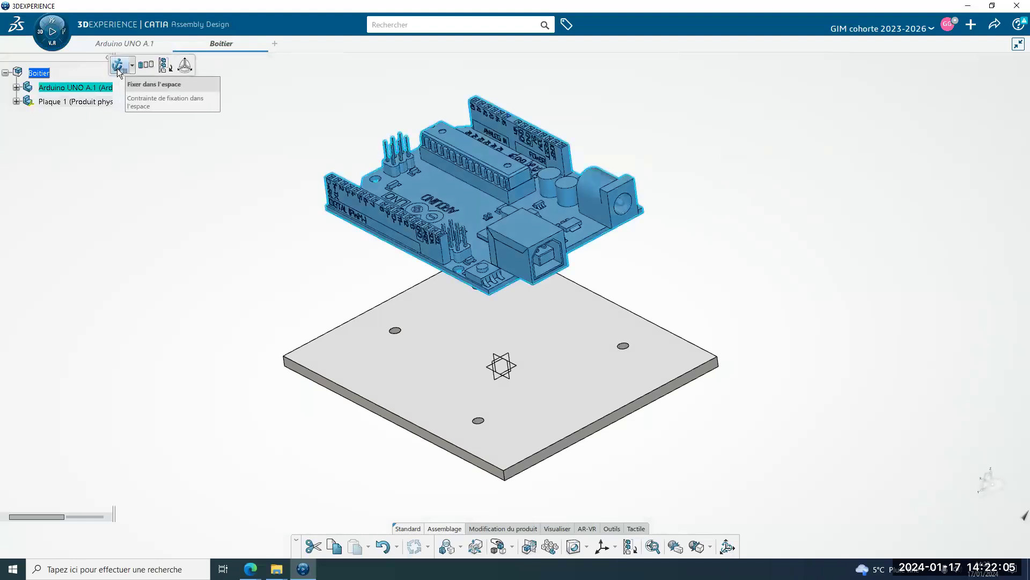
pyautogui.click(114, 134)
pyautogui.click(88, 89)
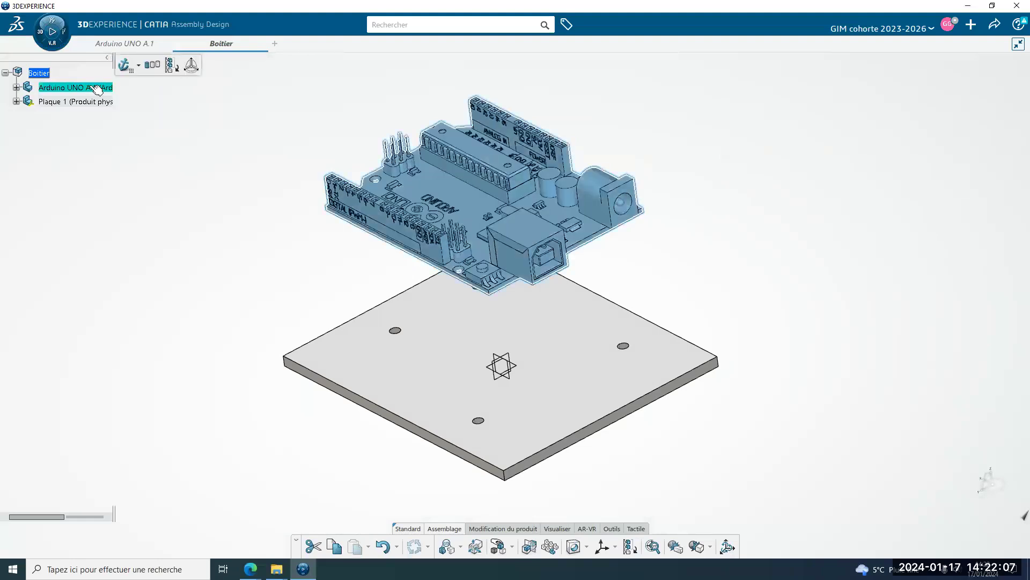
pyautogui.click(127, 65)
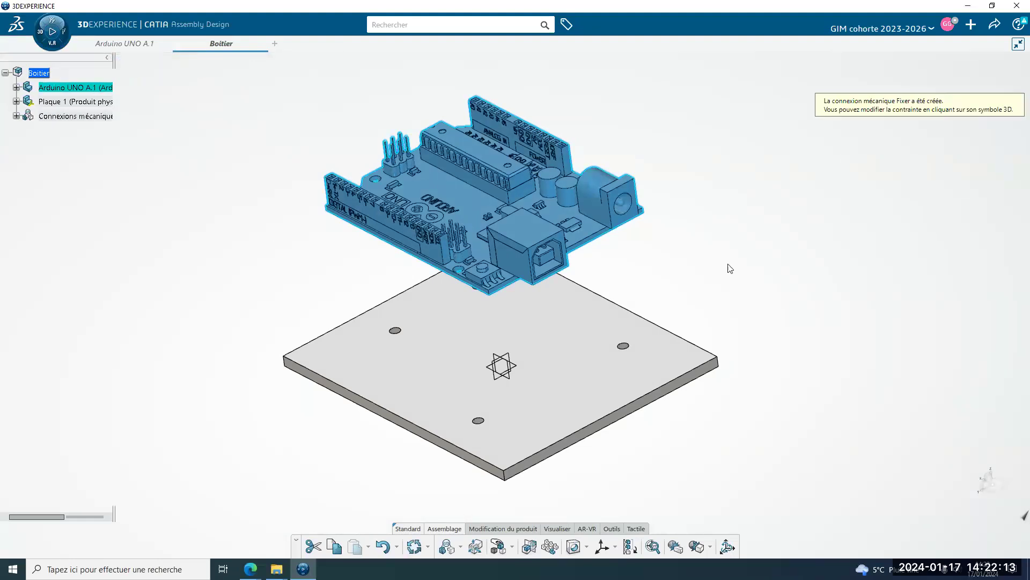
pyautogui.click(726, 328)
# Start defining a mechanical connection and view the available connection types, keeping the type as Utilisateur.
pyautogui.moveTo(295, 442); pyautogui.dragTo(446, 398, button='middle')
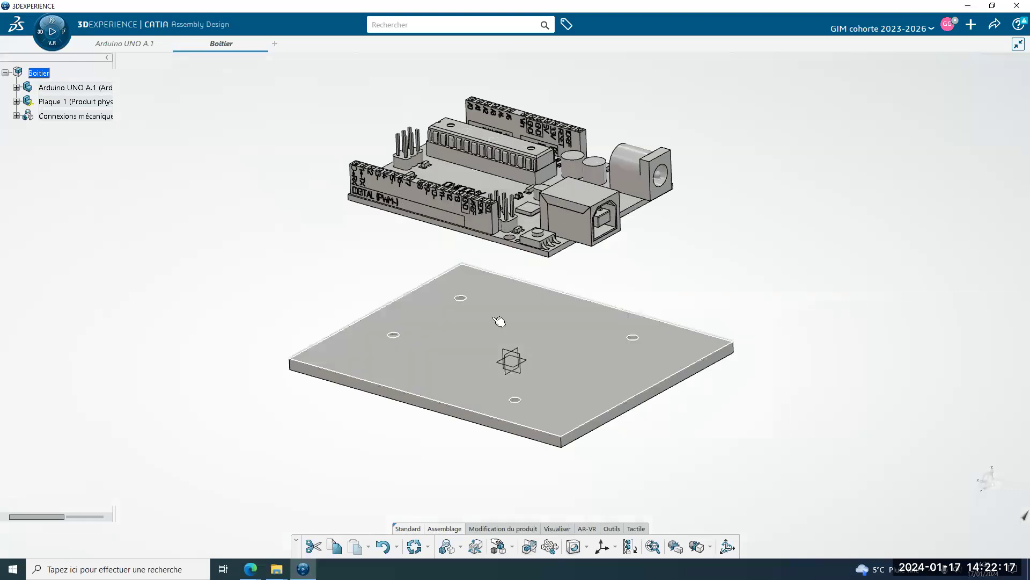
pyautogui.click(447, 547)
pyautogui.moveTo(543, 246); pyautogui.dragTo(930, 152)
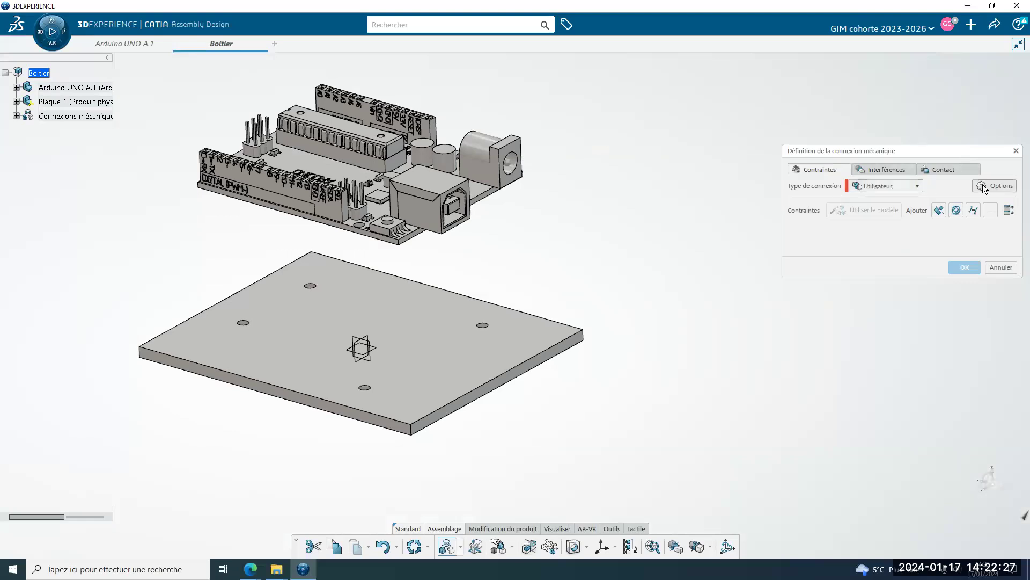
pyautogui.click(903, 187)
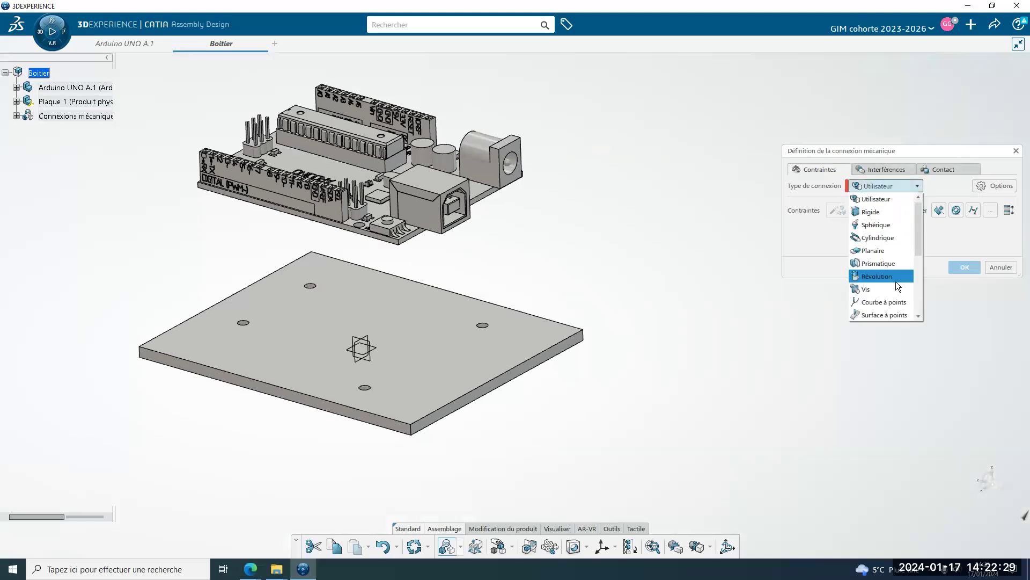
pyautogui.click(941, 185)
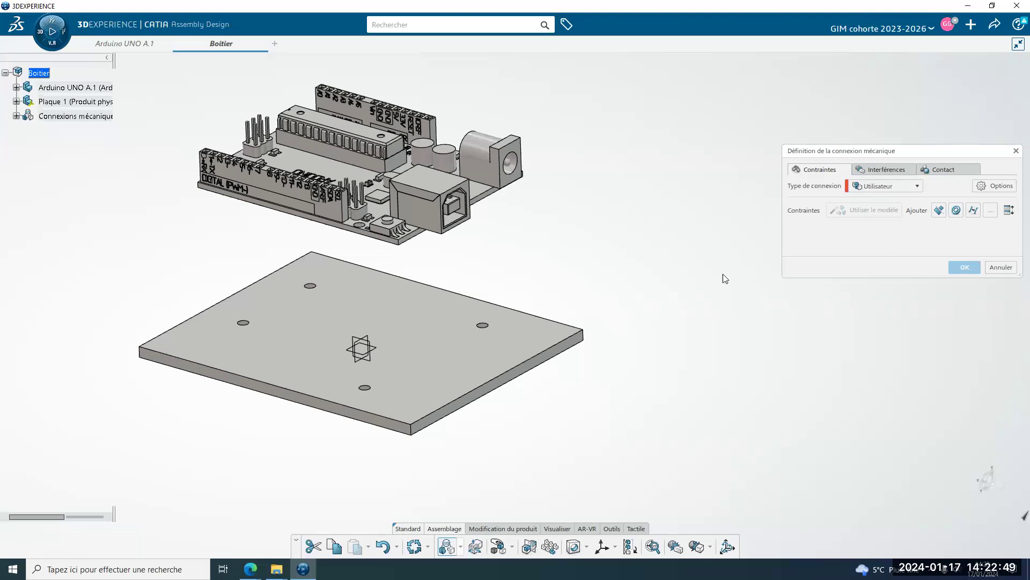
# Add a coincidence between the axis of the board's mounting hole beside the reset button and the axis of the matching plate hole.
pyautogui.click(956, 210)
pyautogui.scroll(6, 420, 281)
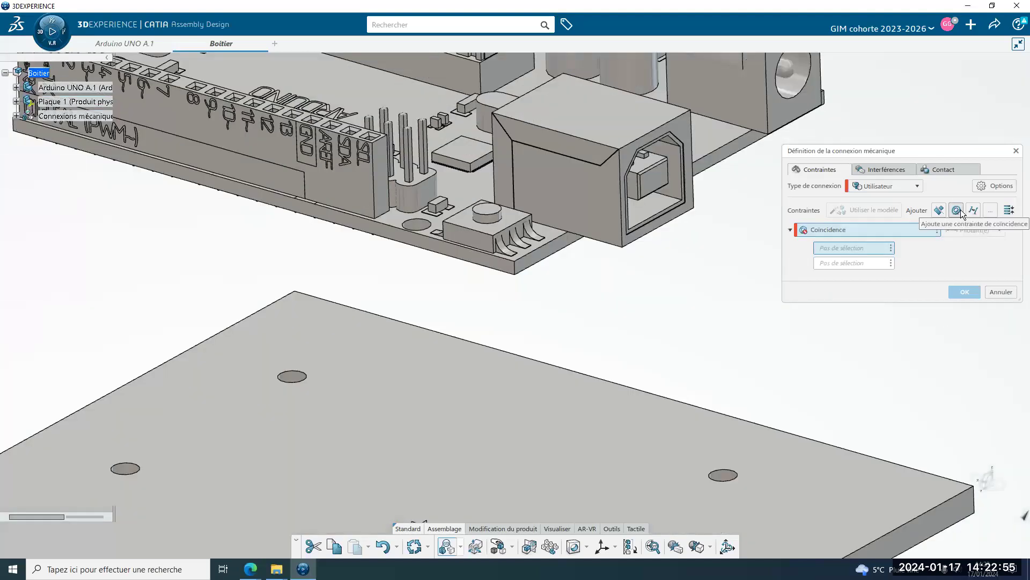
pyautogui.click(415, 227)
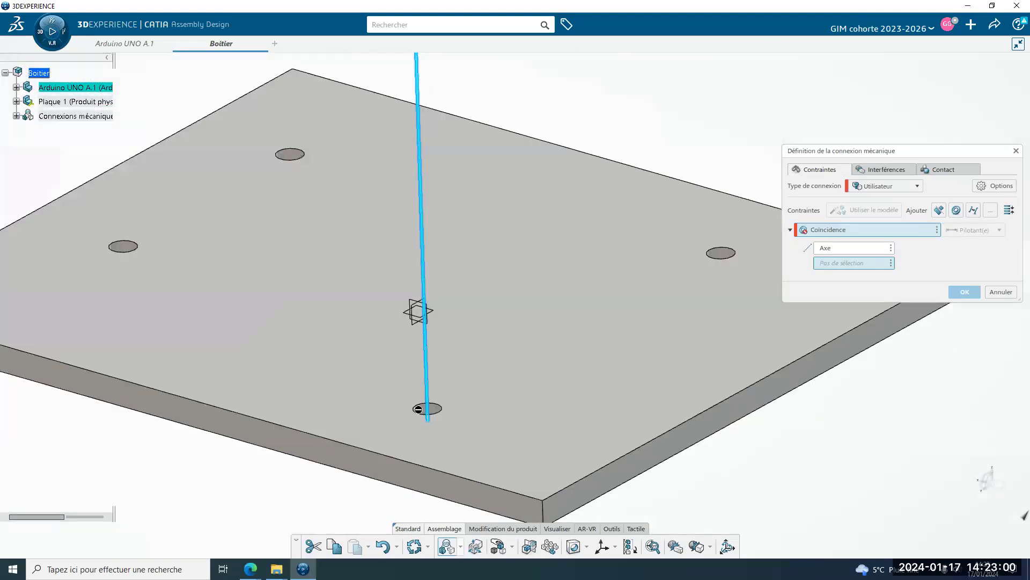
pyautogui.click(427, 408)
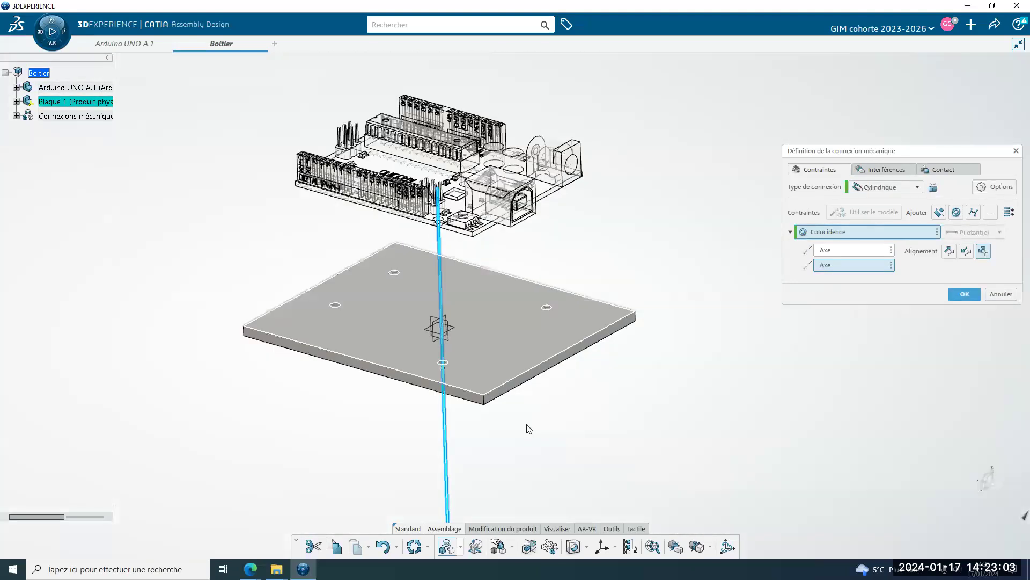
# Add a second coincidence between the axis of the board's mounting hole at the analog-input end and the axis of the matching plate hole.
pyautogui.click(946, 214)
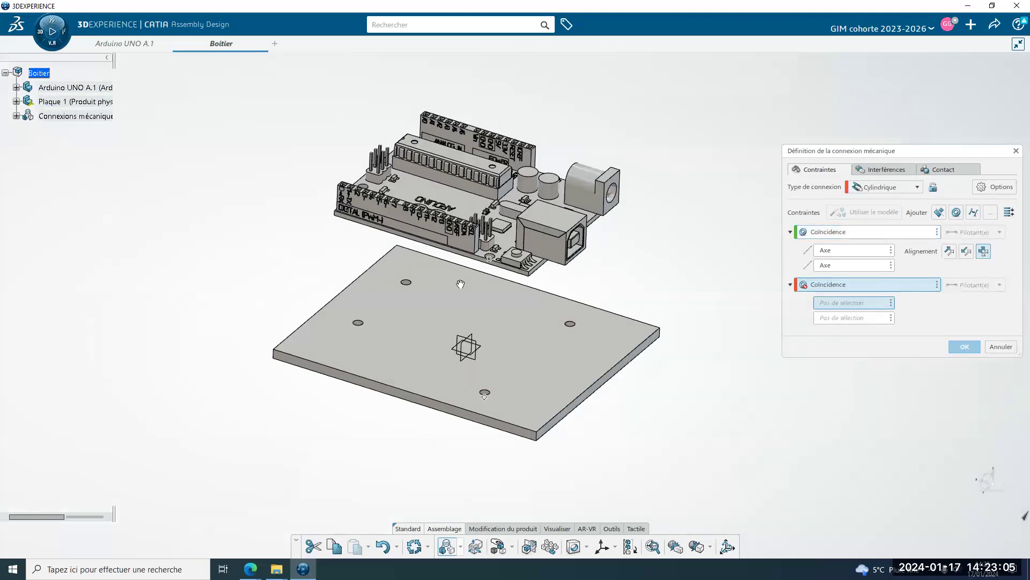
pyautogui.moveTo(451, 251); pyautogui.dragTo(423, 196, button='middle')
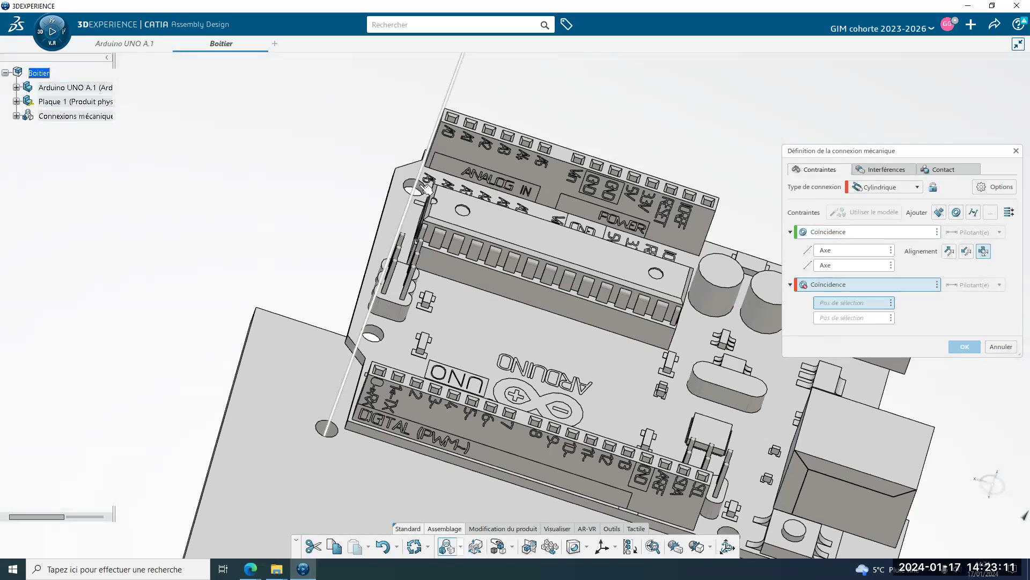
pyautogui.click(426, 188)
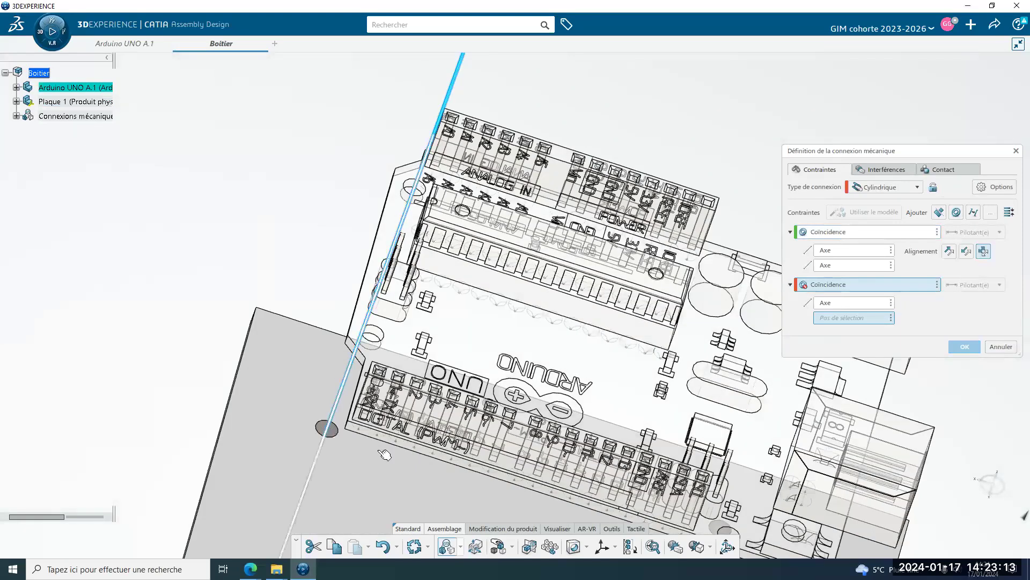
pyautogui.click(326, 428)
pyautogui.scroll(-8, 519, 331)
pyautogui.moveTo(518, 331); pyautogui.dragTo(497, 295, button='middle')
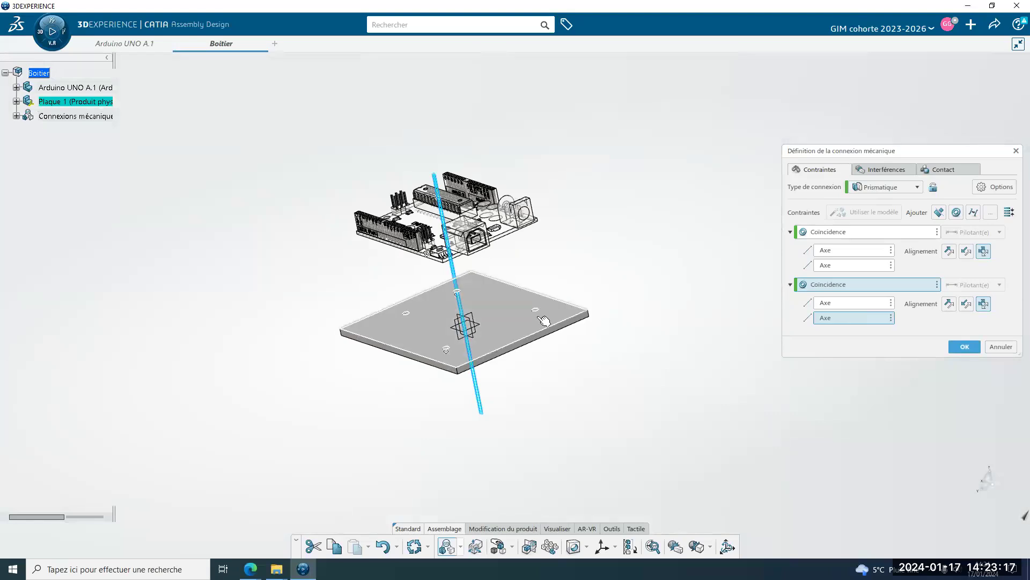
# Add a Décalage constraint of 3 mm between the plate's upper face and the underside of the Arduino board.
pyautogui.click(973, 213)
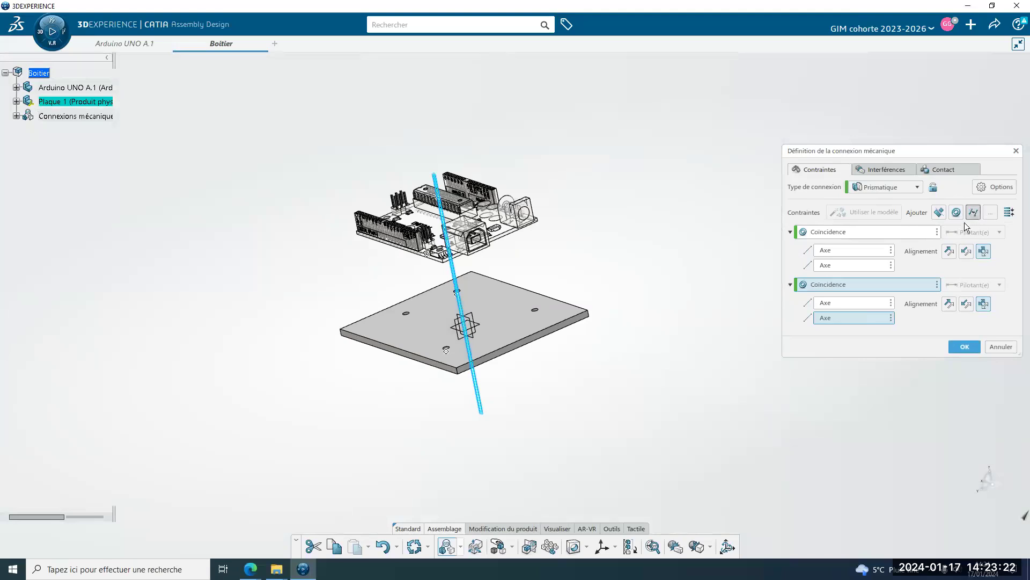
pyautogui.click(498, 320)
pyautogui.moveTo(530, 476); pyautogui.dragTo(454, 214, button='middle')
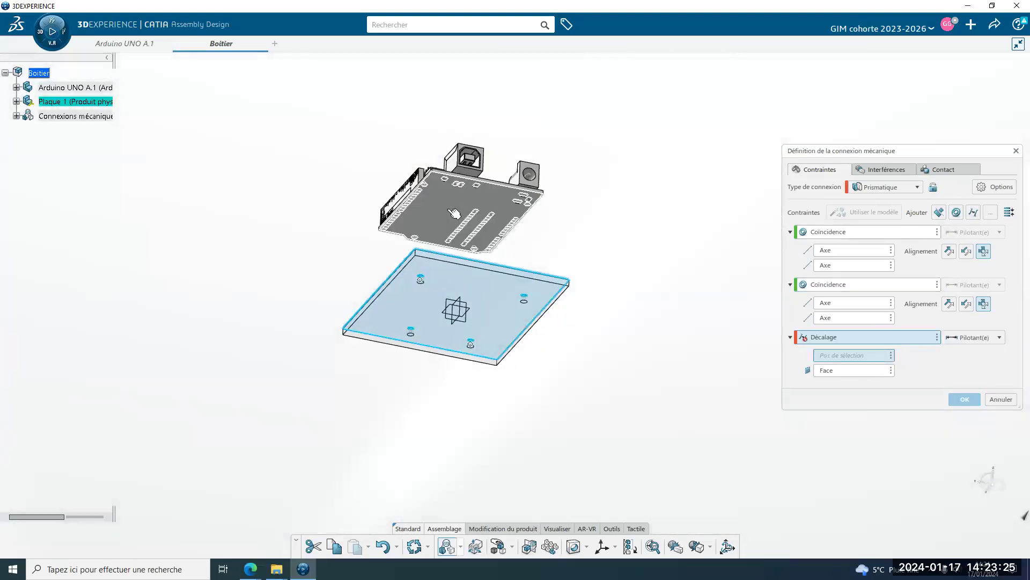
pyautogui.click(454, 213)
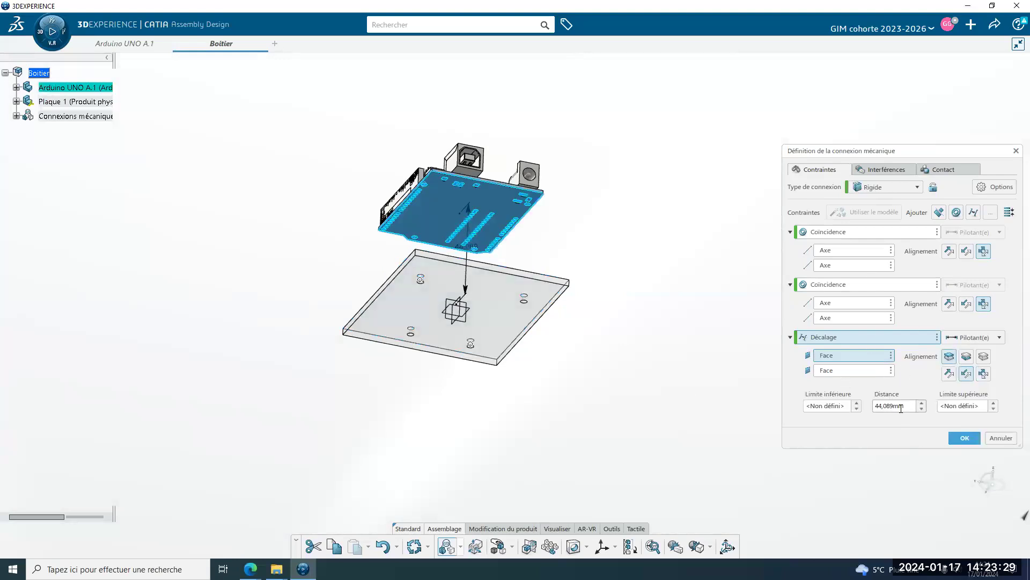
pyautogui.moveTo(901, 406); pyautogui.dragTo(804, 404)
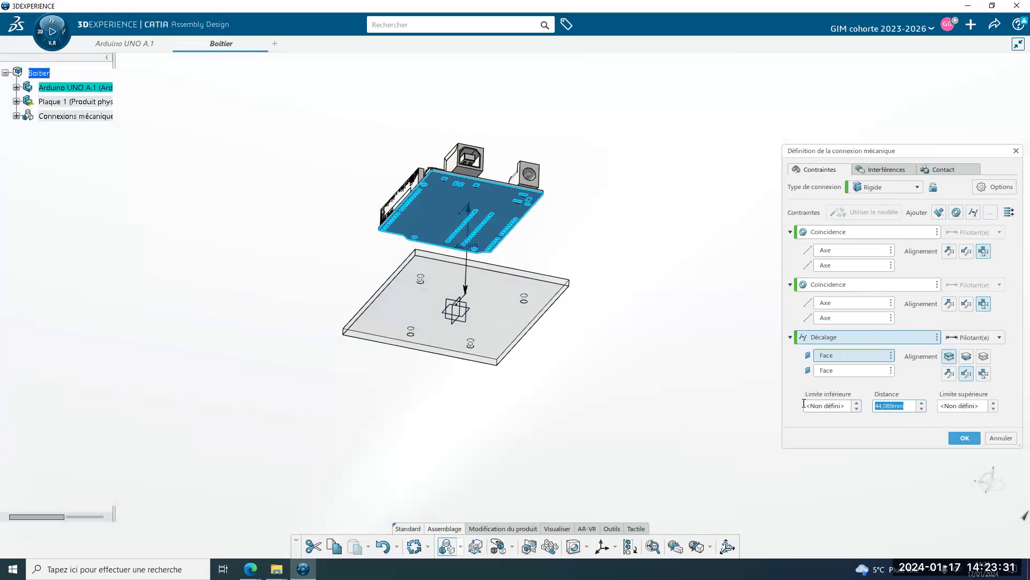
pyautogui.write('5')
pyautogui.press('Return')
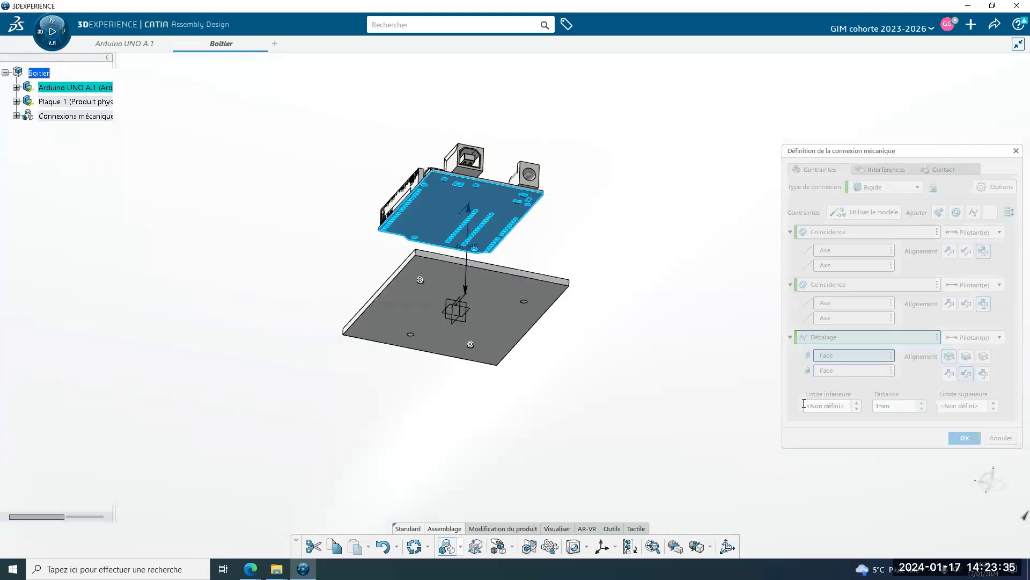
# Validate the rigid mechanical connection and accept the absence-of-collision check as its interference specification.
pyautogui.moveTo(404, 347); pyautogui.dragTo(494, 285, button='middle')
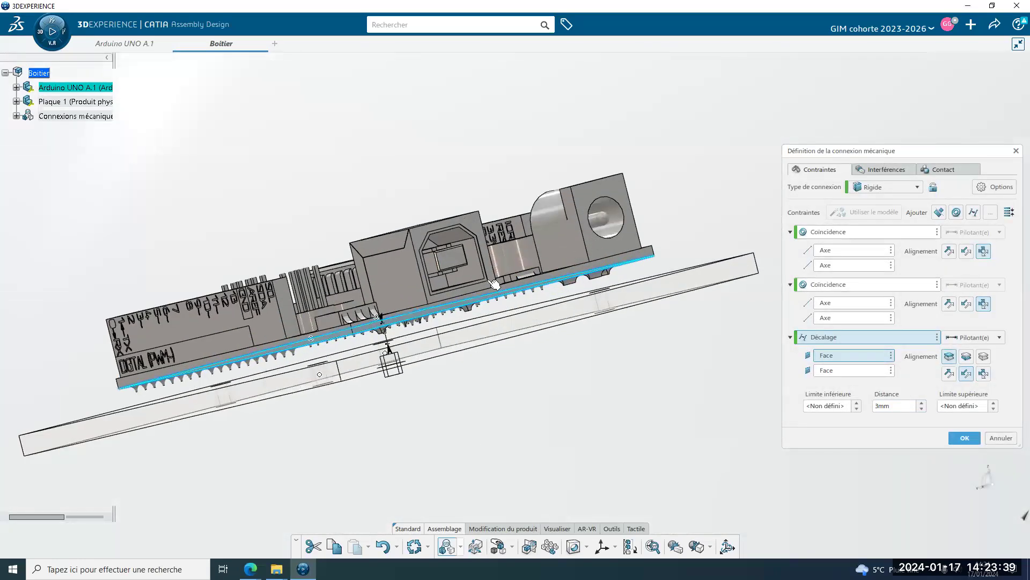
pyautogui.moveTo(374, 340); pyautogui.dragTo(445, 284, button='middle')
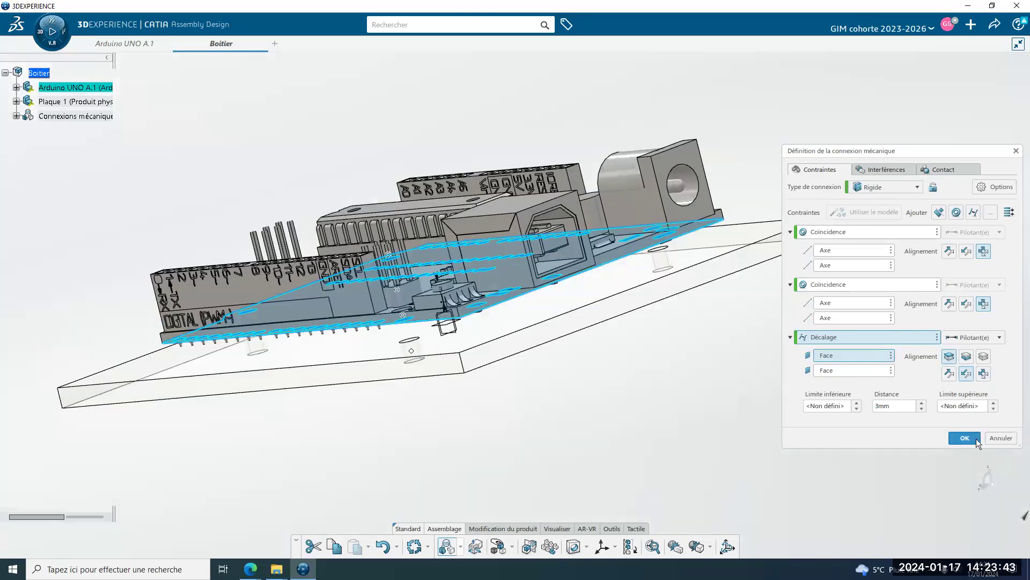
pyautogui.click(975, 438)
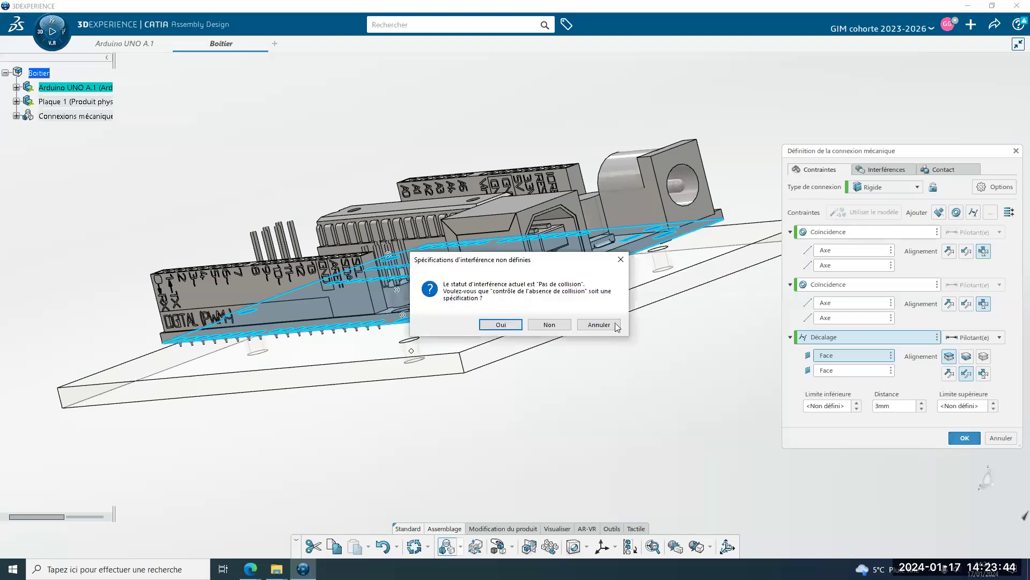
pyautogui.click(502, 325)
# Examine the board's position on the plate from several angles, including the plate edge beneath the USB port and power jack.
pyautogui.moveTo(534, 373); pyautogui.dragTo(488, 313, button='middle')
pyautogui.moveTo(415, 326); pyautogui.dragTo(478, 318, button='middle')
pyautogui.click(524, 343)
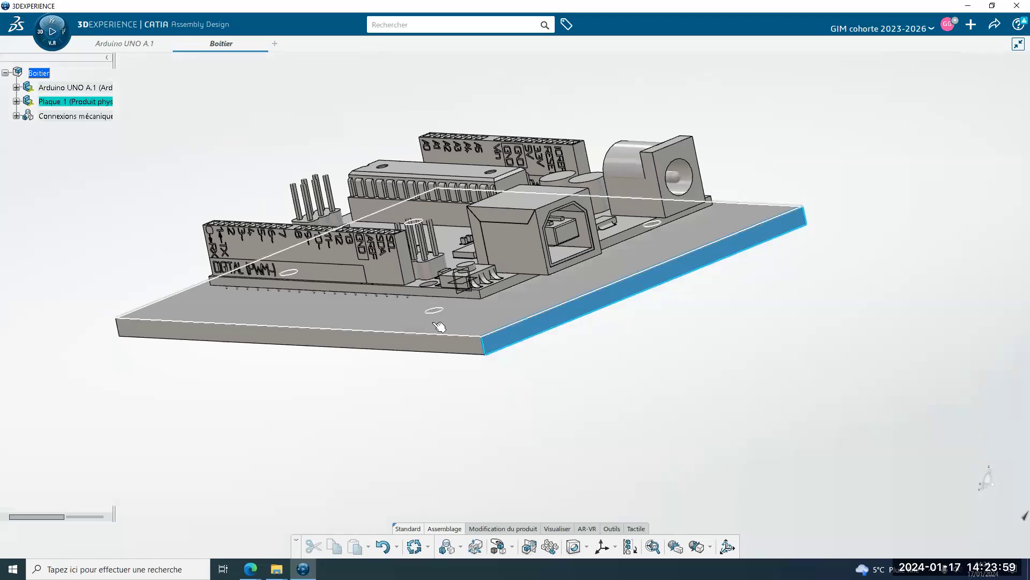
pyautogui.moveTo(557, 350); pyautogui.dragTo(635, 394, button='middle')
pyautogui.click(446, 420)
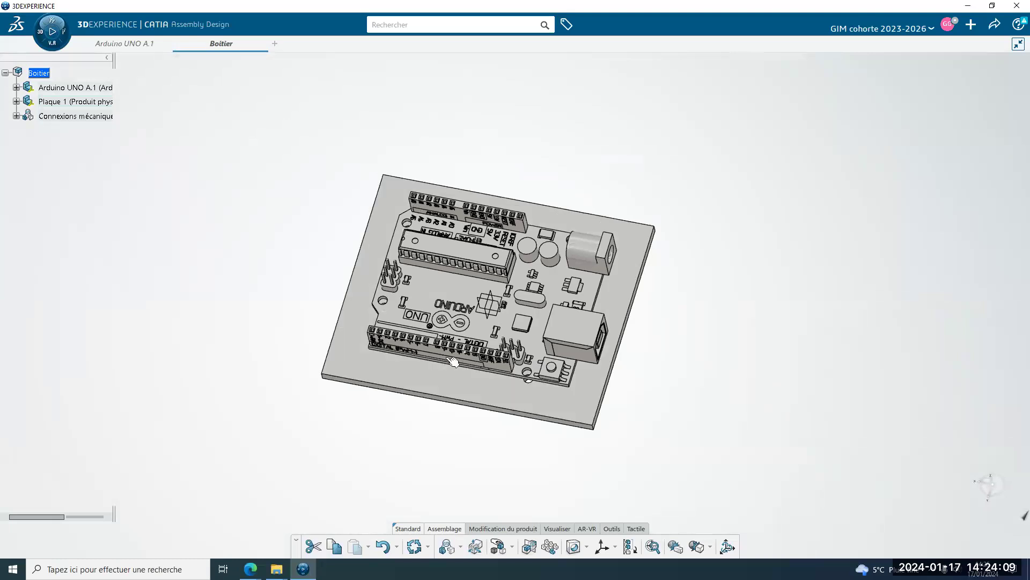
pyautogui.moveTo(658, 280); pyautogui.dragTo(515, 318, button='middle')
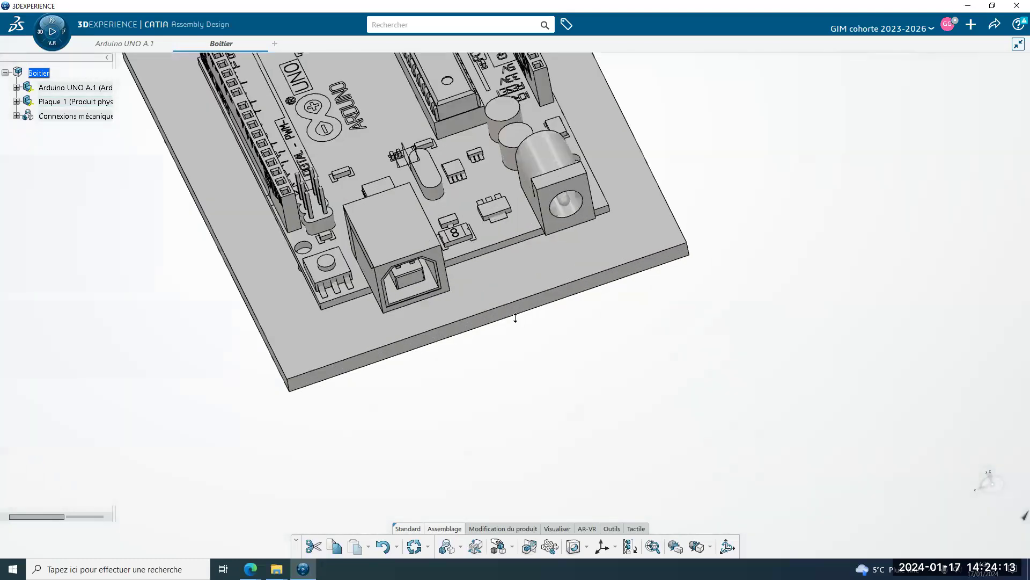
pyautogui.click(509, 285)
pyautogui.click(558, 379)
# Open the 3D shape of Plaque 1 for editing in Part Design and start a sketch on the plate's upper face.
pyautogui.click(20, 102)
pyautogui.doubleClick(86, 102)
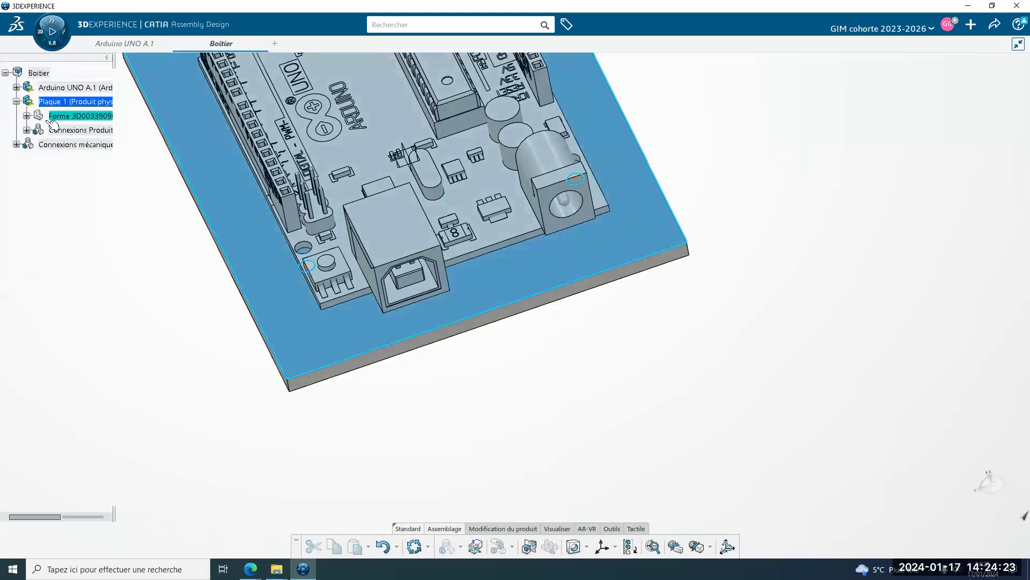
pyautogui.doubleClick(73, 116)
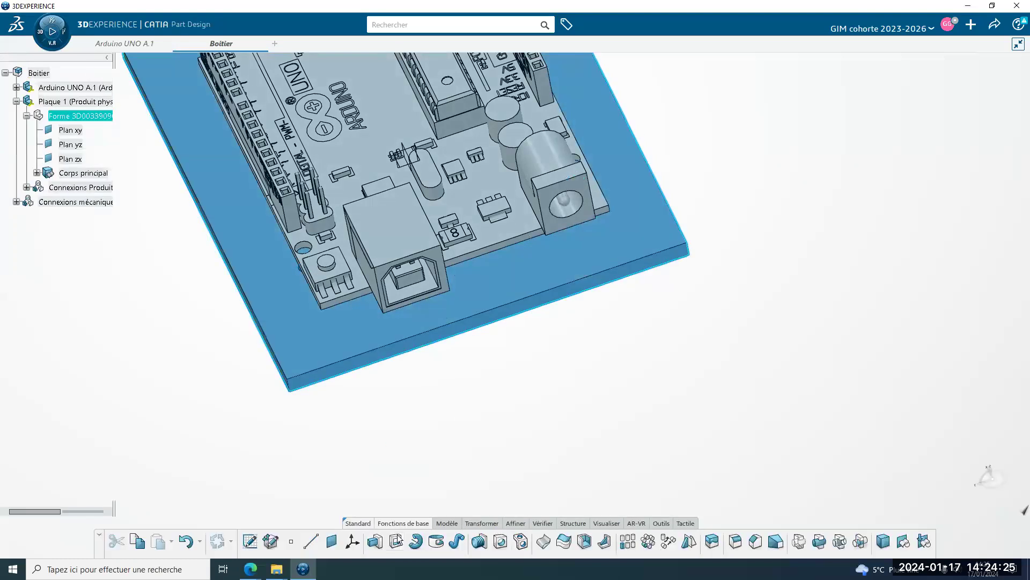
pyautogui.click(534, 264)
pyautogui.click(567, 235)
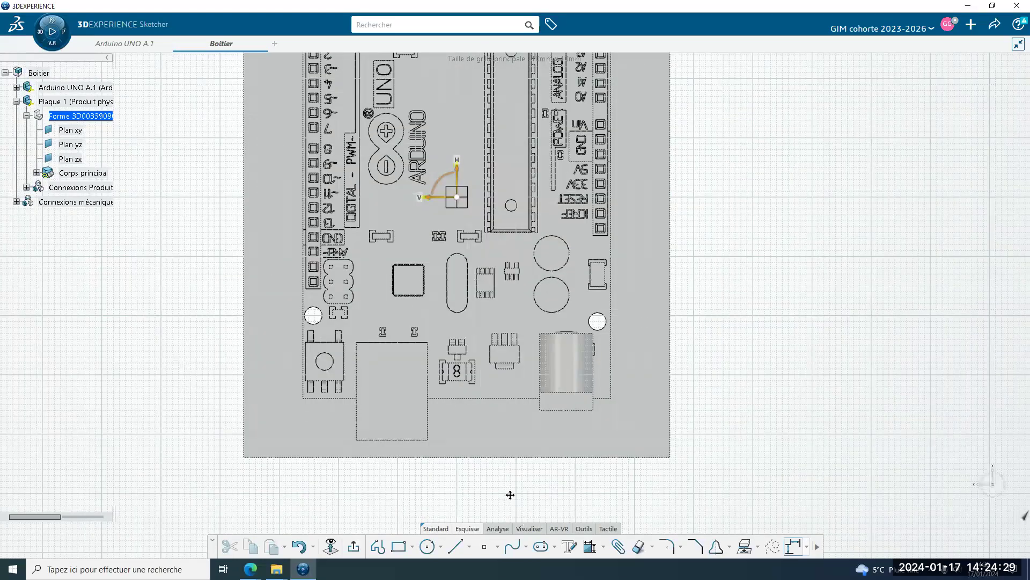
# Sketch a narrow rectangle about 2.7 mm deep on the plate margin between the USB port and the power jack.
pyautogui.moveTo(510, 495); pyautogui.dragTo(520, 403, button='middle')
pyautogui.click(398, 546)
pyautogui.click(446, 328)
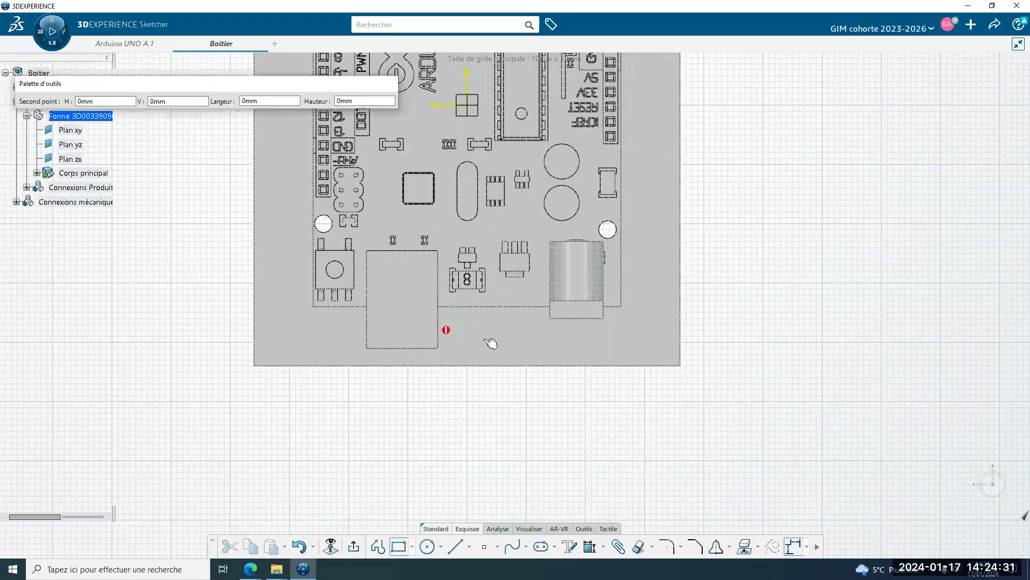
pyautogui.click(543, 342)
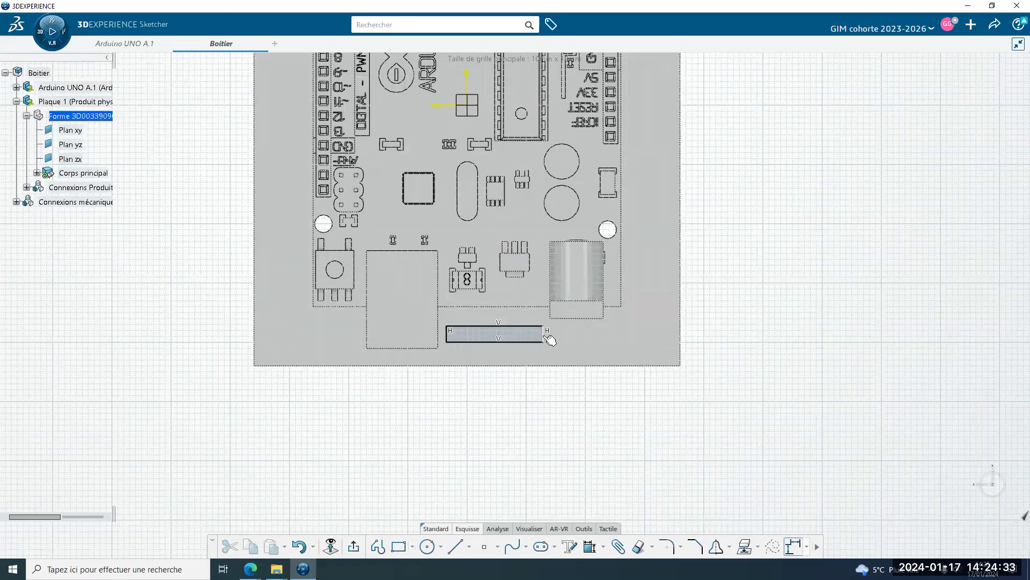
# Dimension the rectangle's short side to 3 mm and accept scaling the sketch to match.
pyautogui.click(544, 334)
pyautogui.click(697, 299)
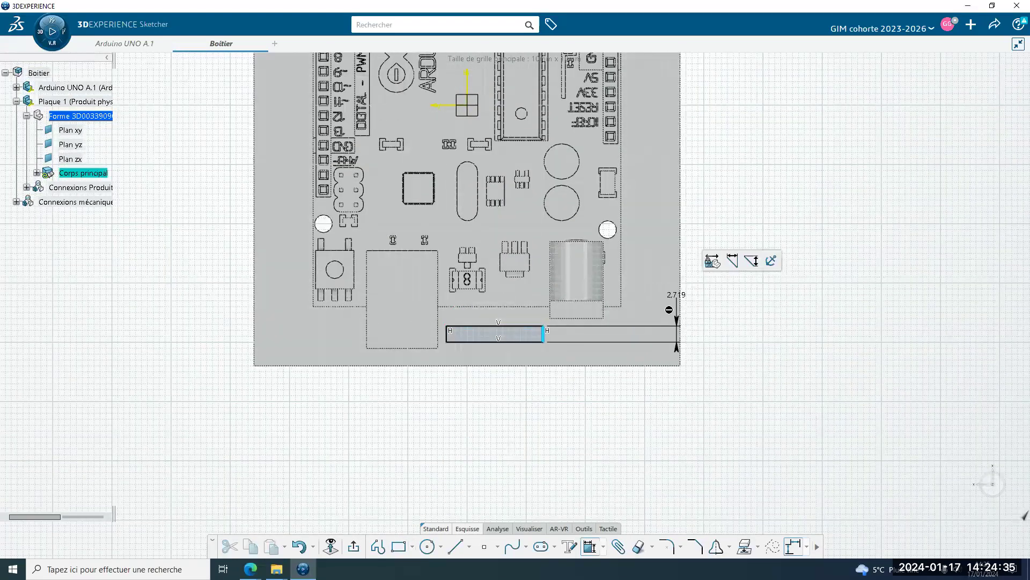
pyautogui.click(614, 399)
pyautogui.write('3')
pyautogui.press('Return')
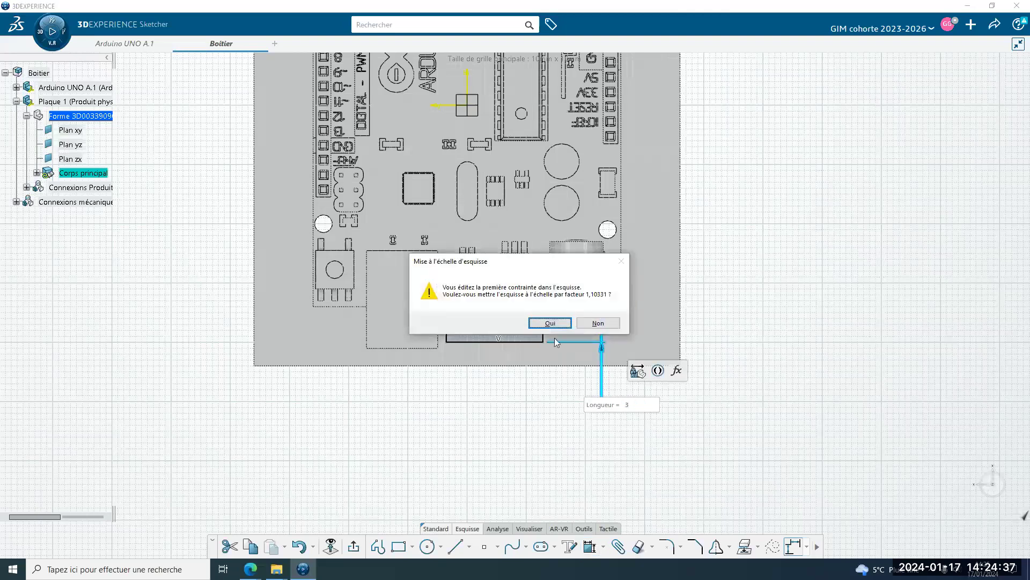
pyautogui.click(556, 325)
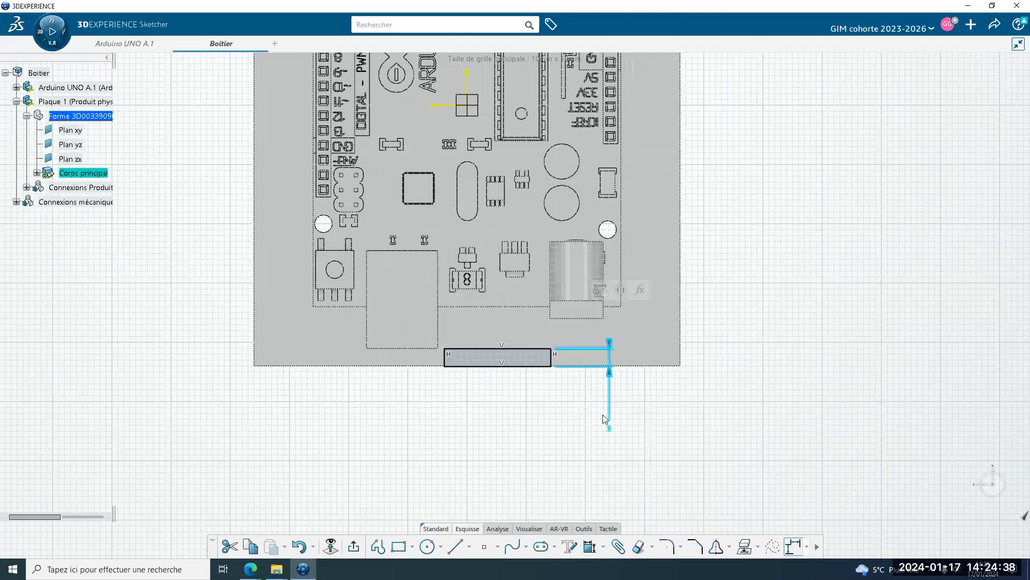
pyautogui.click(563, 450)
# Dimension the rectangle's long side to 20 mm.
pyautogui.click(511, 367)
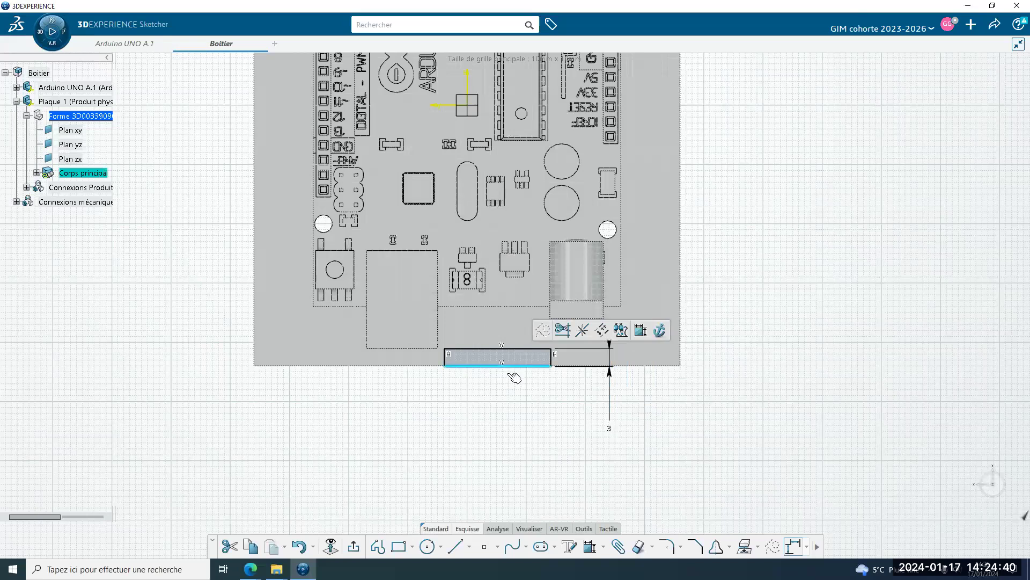
pyautogui.click(633, 329)
pyautogui.click(502, 432)
pyautogui.write('20')
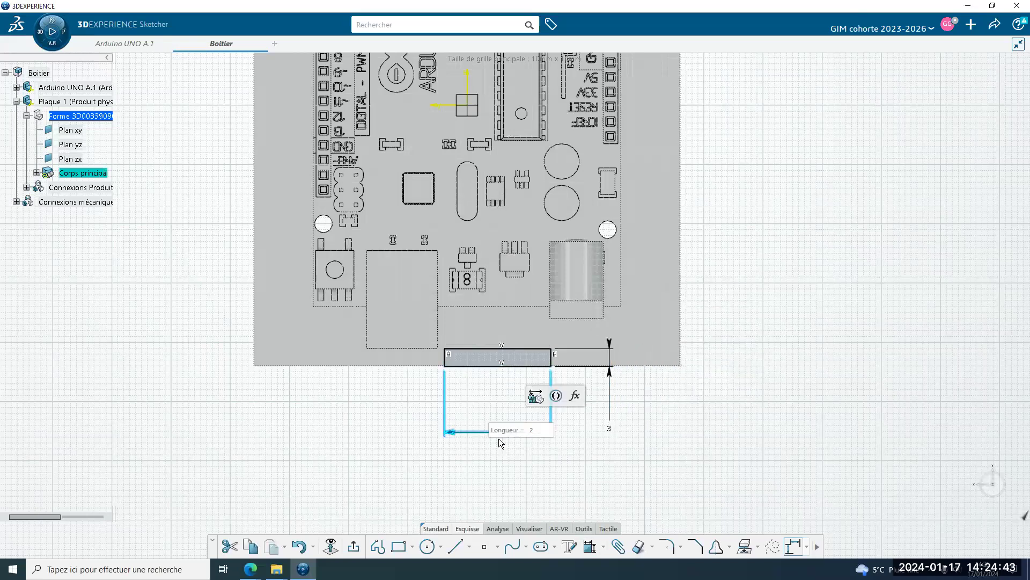
pyautogui.press('Return')
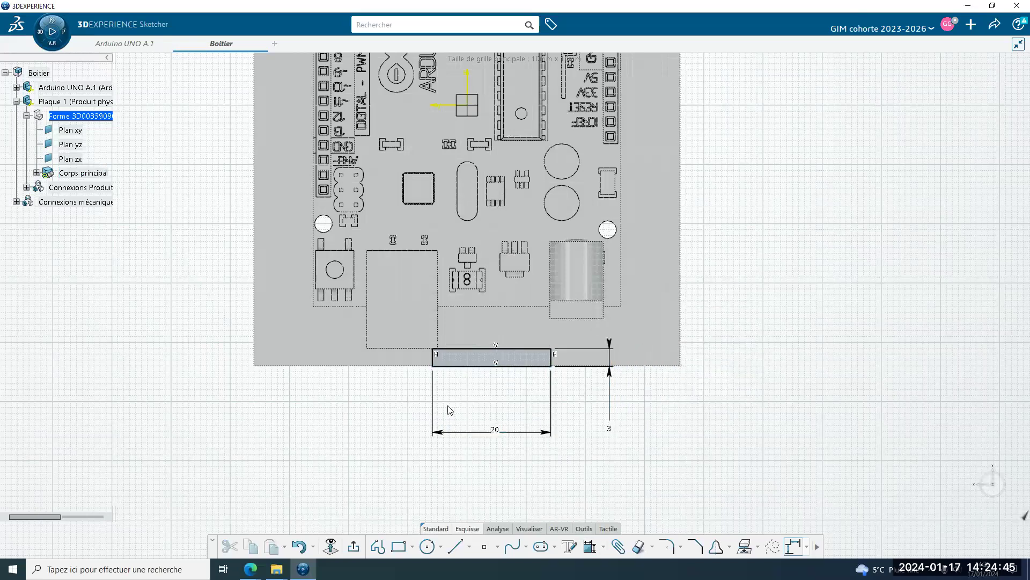
# Move the rectangle inward from the plate's outer edge, towards the board.
pyautogui.click(488, 351)
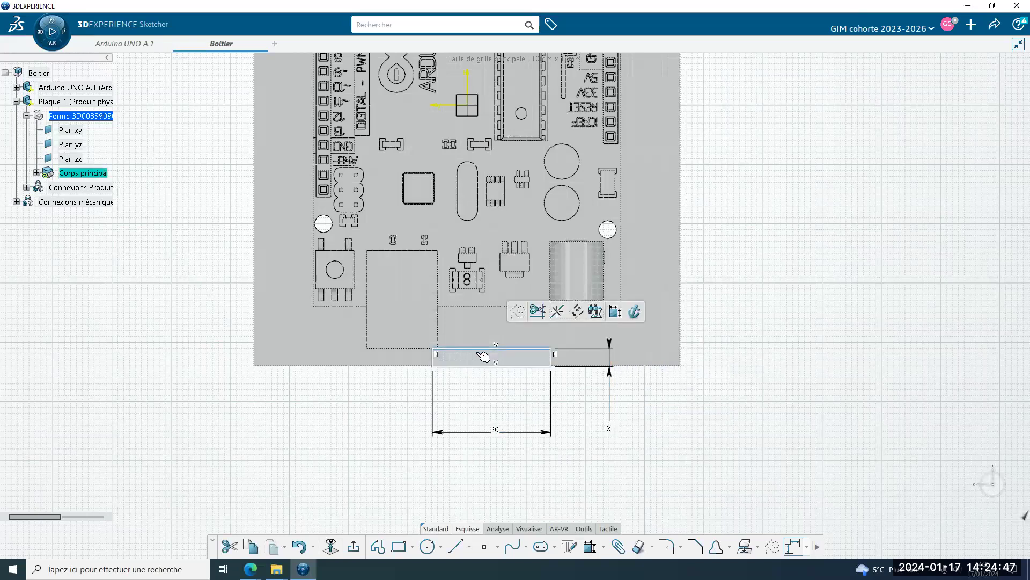
pyautogui.moveTo(478, 350); pyautogui.dragTo(474, 329)
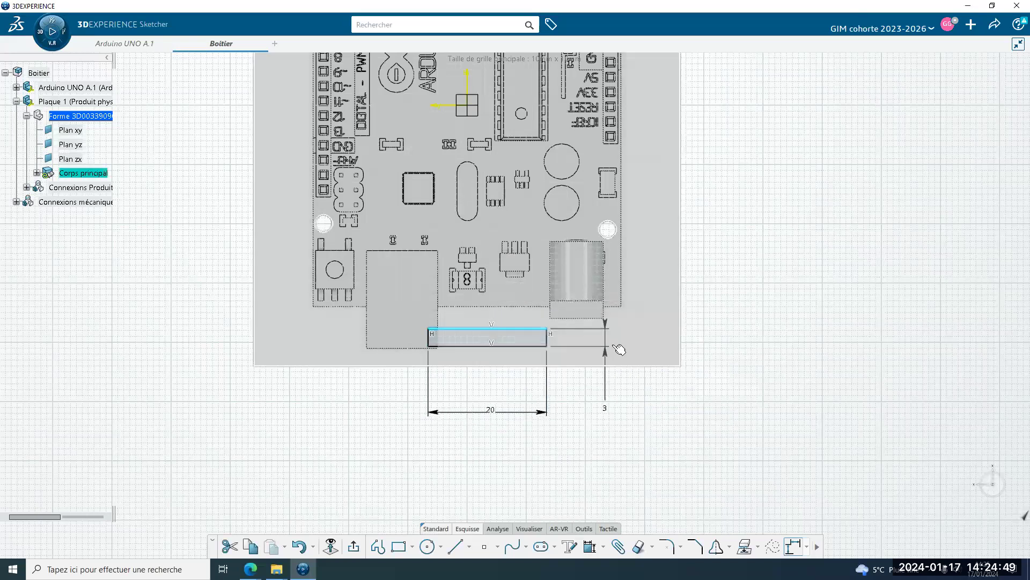
pyautogui.moveTo(541, 421); pyautogui.dragTo(522, 359, button='middle')
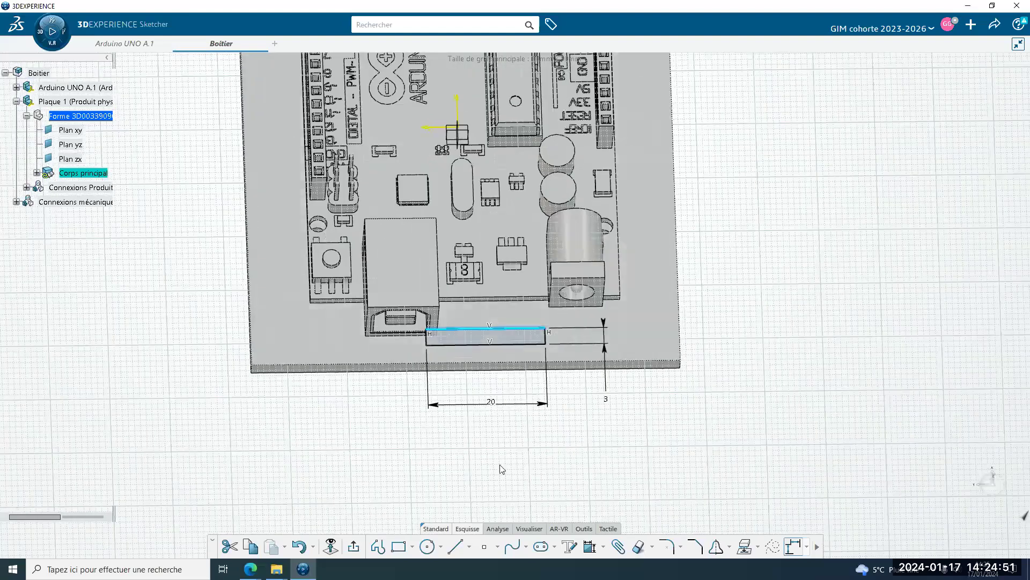
pyautogui.moveTo(445, 485)
pyautogui.mouseDown(button='middle')
pyautogui.moveTo(478, 492)
pyautogui.moveTo(517, 451)
pyautogui.moveTo(520, 481)
pyautogui.mouseUp(button='middle')
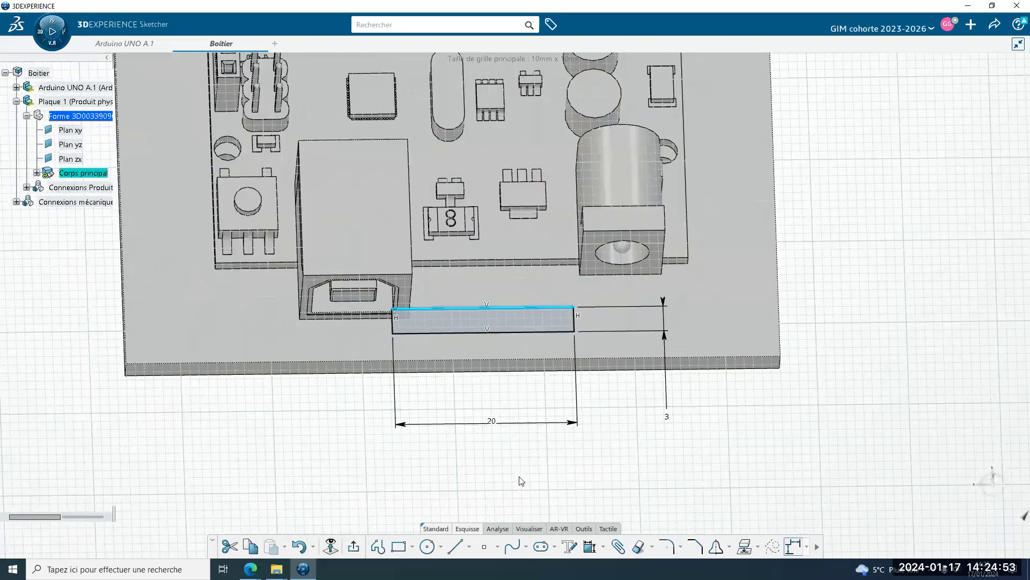
pyautogui.click(555, 507)
pyautogui.click(594, 552)
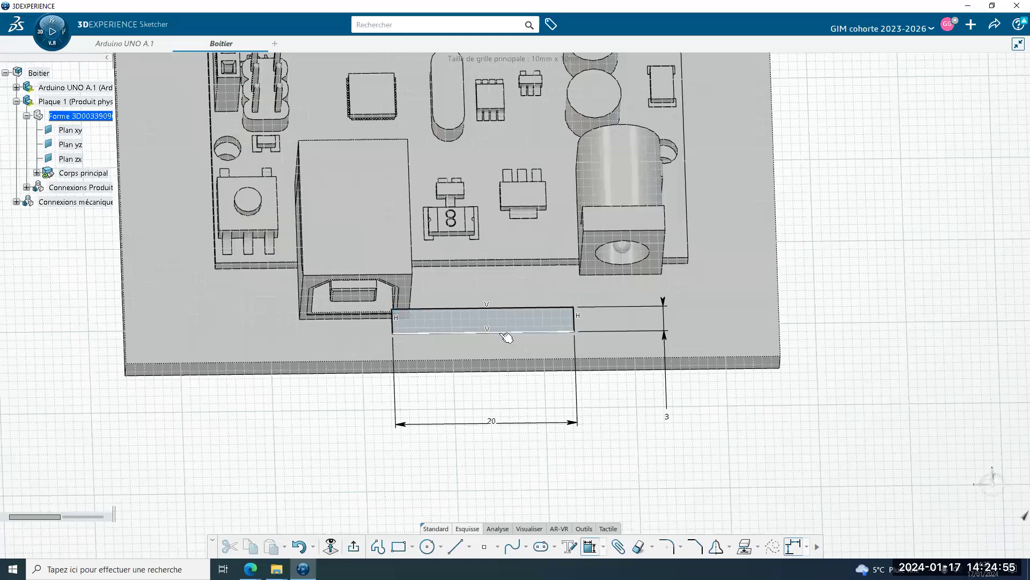
pyautogui.click(505, 333)
pyautogui.click(510, 355)
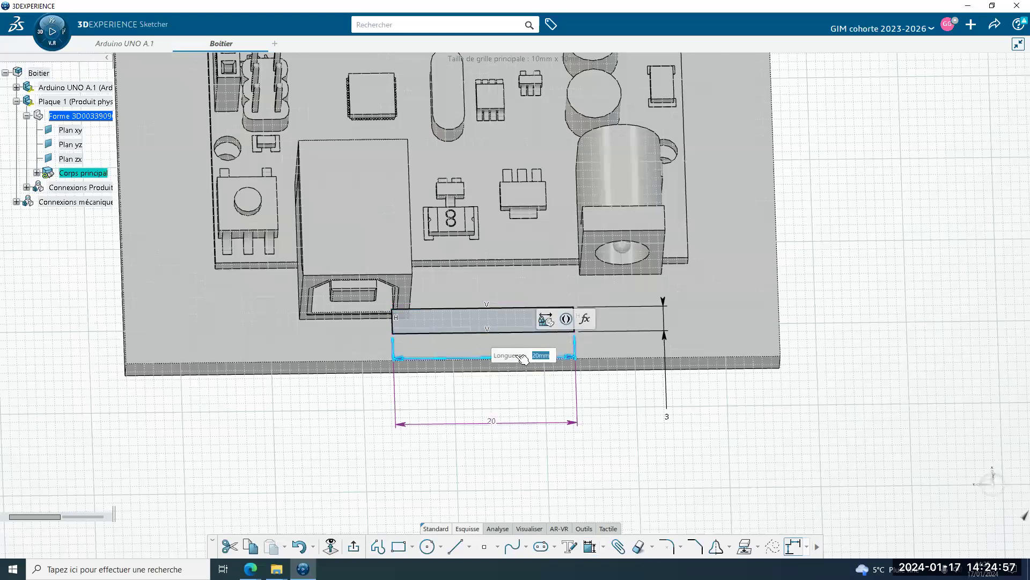
pyautogui.click(654, 531)
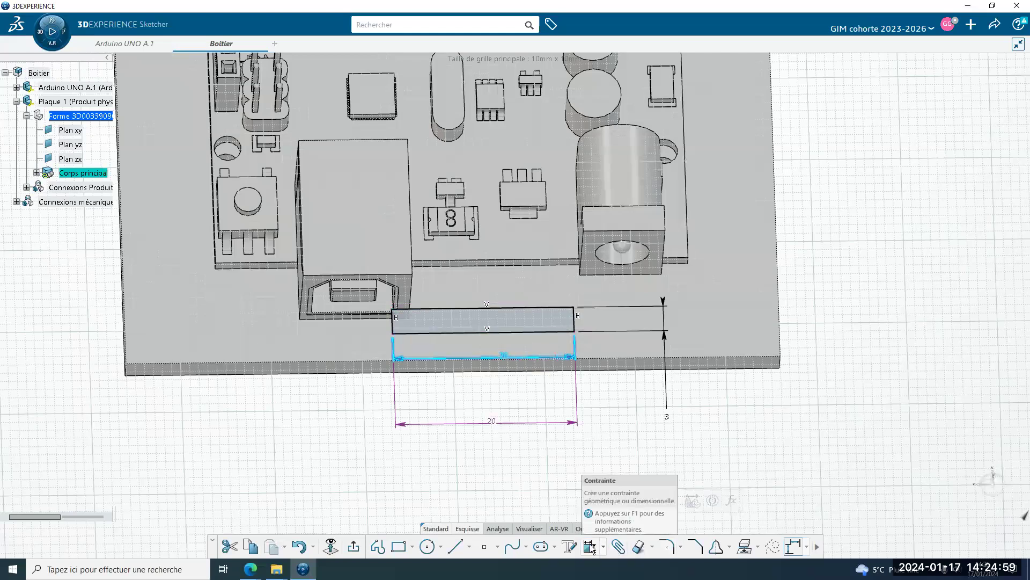
pyautogui.click(555, 506)
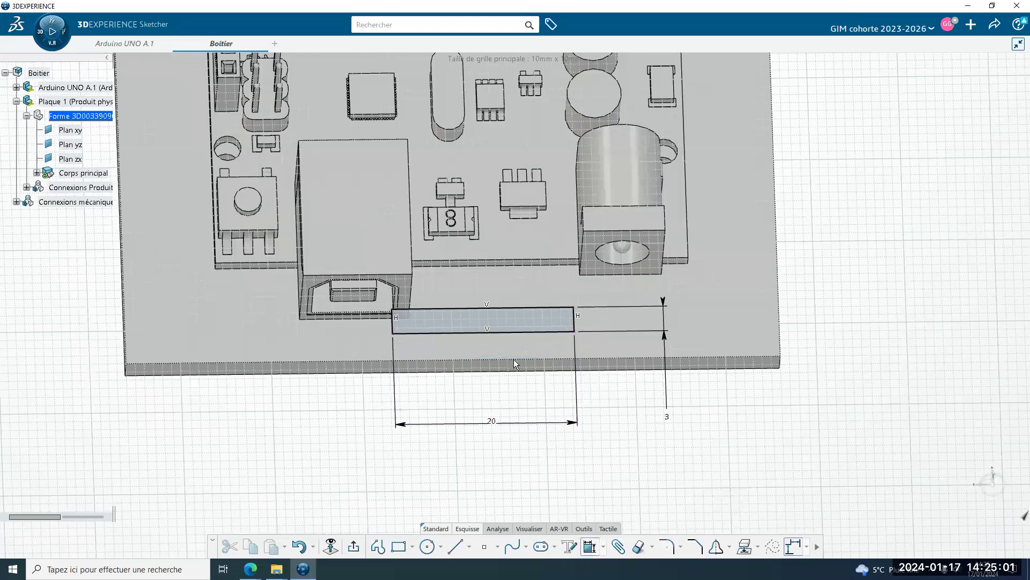
# Dimension the gap between the rectangle's outer long side and the plate's adjacent edge to 2 mm.
pyautogui.click(505, 332)
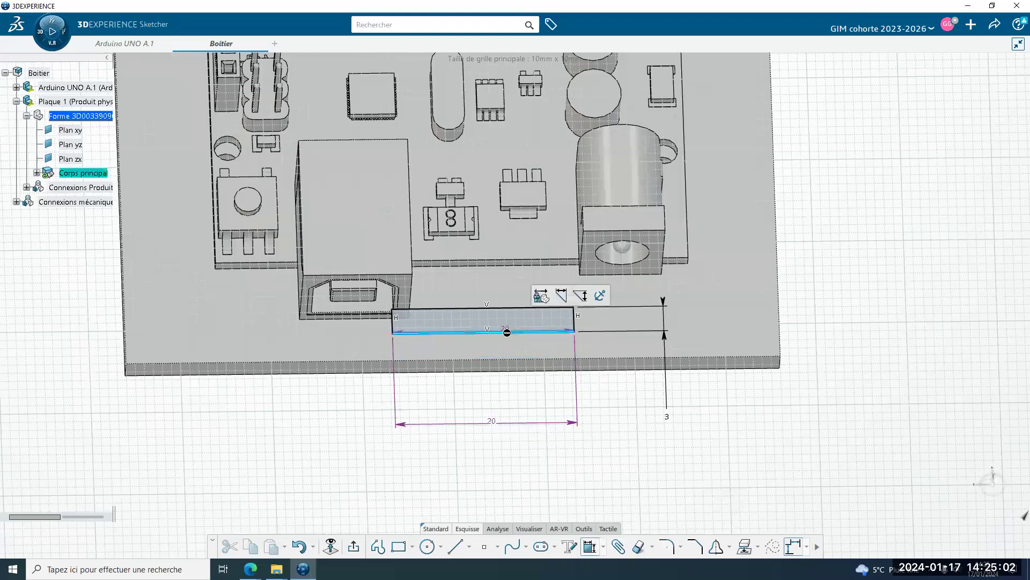
pyautogui.click(523, 358)
pyautogui.click(648, 434)
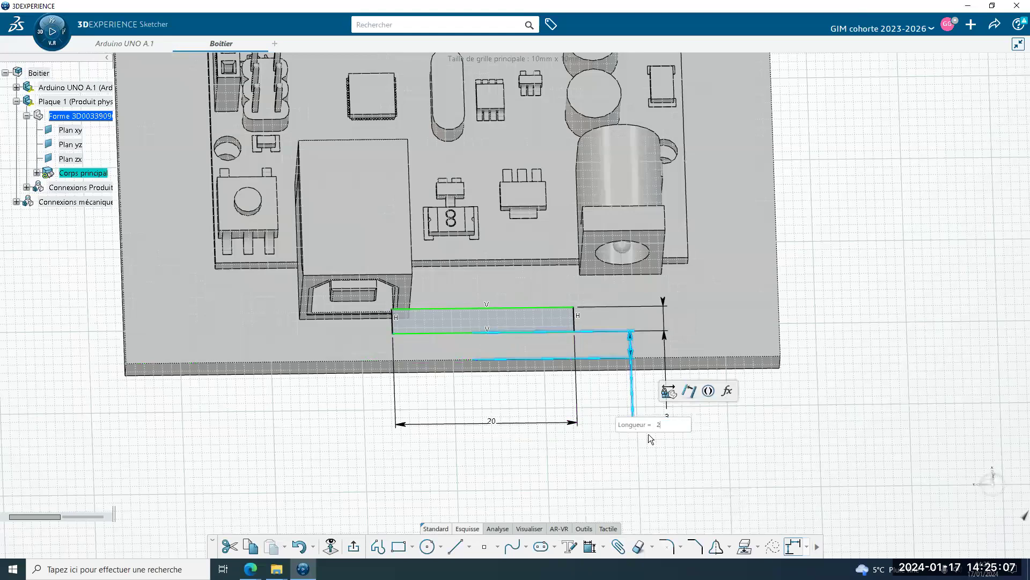
pyautogui.write('2')
pyautogui.press('Return')
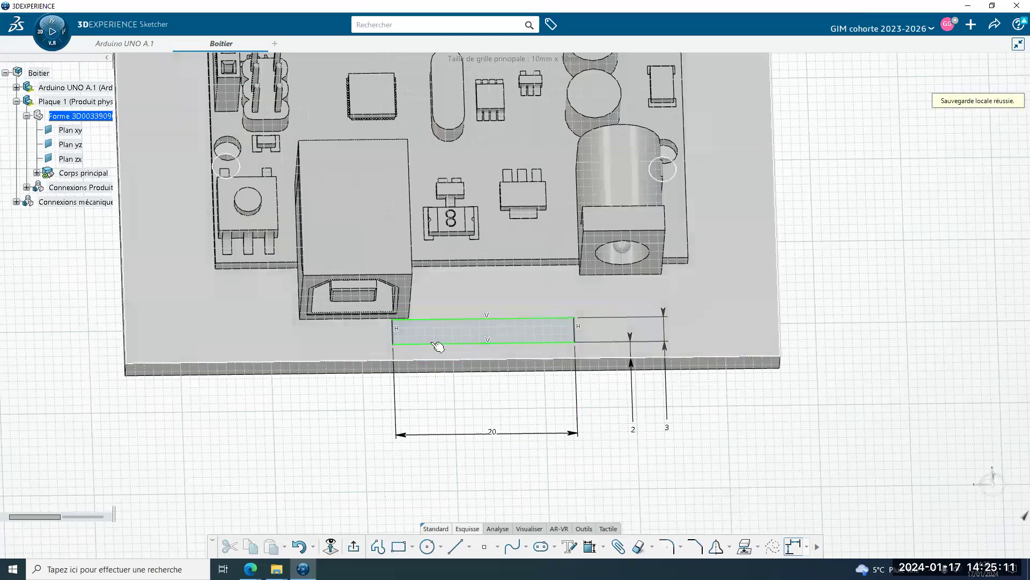
# Dimension the distance from the rectangle's short side to the plate's side edge near the USB port to 25 mm.
pyautogui.moveTo(563, 428); pyautogui.dragTo(593, 375, button='middle')
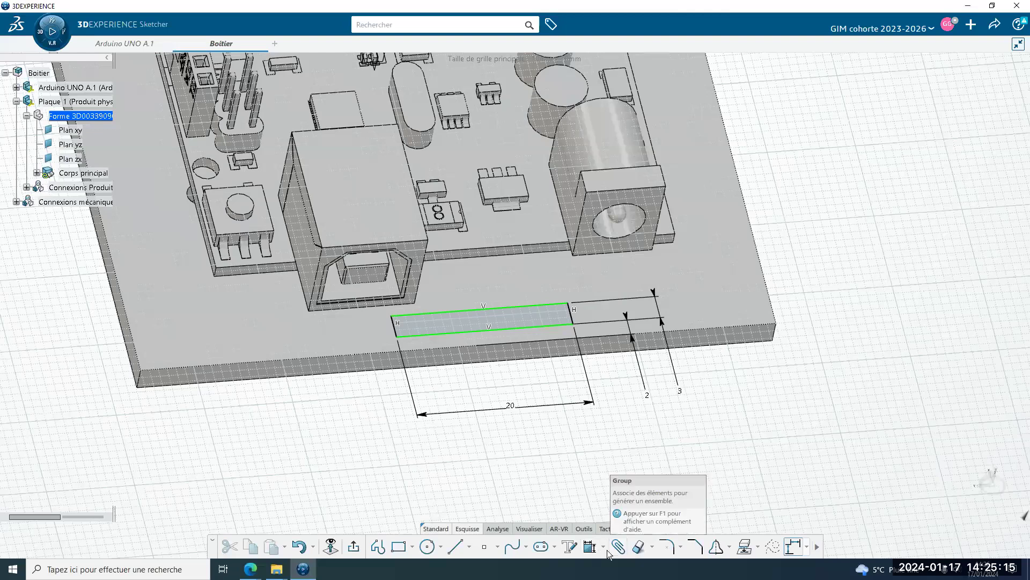
pyautogui.click(399, 328)
pyautogui.click(142, 357)
pyautogui.click(298, 425)
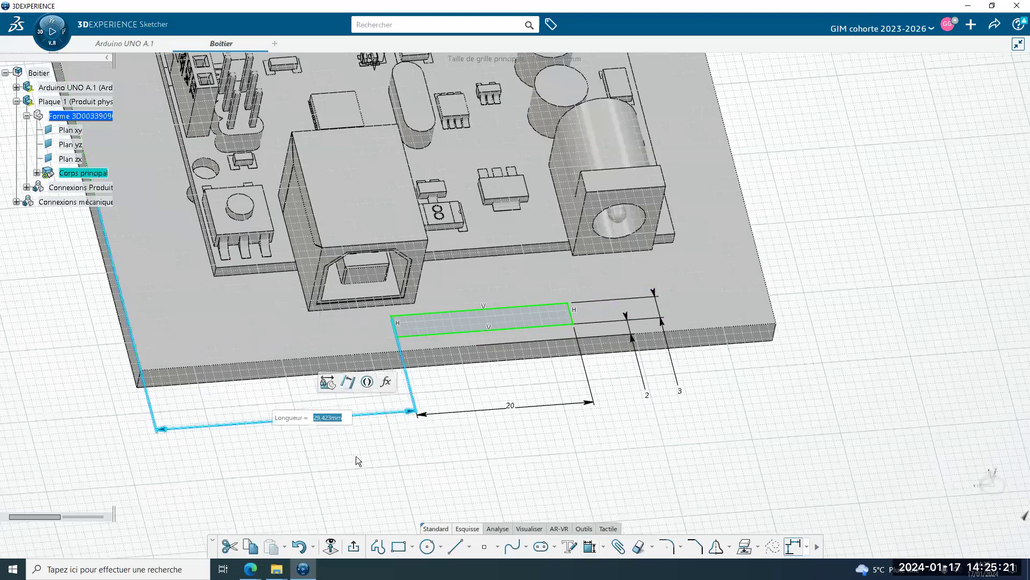
pyautogui.write('25')
pyautogui.press('Return')
pyautogui.click(613, 450)
# Exit the sketch and cut the rectangle through Plaque 1 as a pocket with the limit type Jusqu'au dernier.
pyautogui.moveTo(612, 446)
pyautogui.mouseDown(button='middle')
pyautogui.moveTo(554, 365)
pyautogui.moveTo(481, 490)
pyautogui.moveTo(523, 391)
pyautogui.moveTo(466, 413)
pyautogui.moveTo(354, 259)
pyautogui.mouseUp(button='middle')
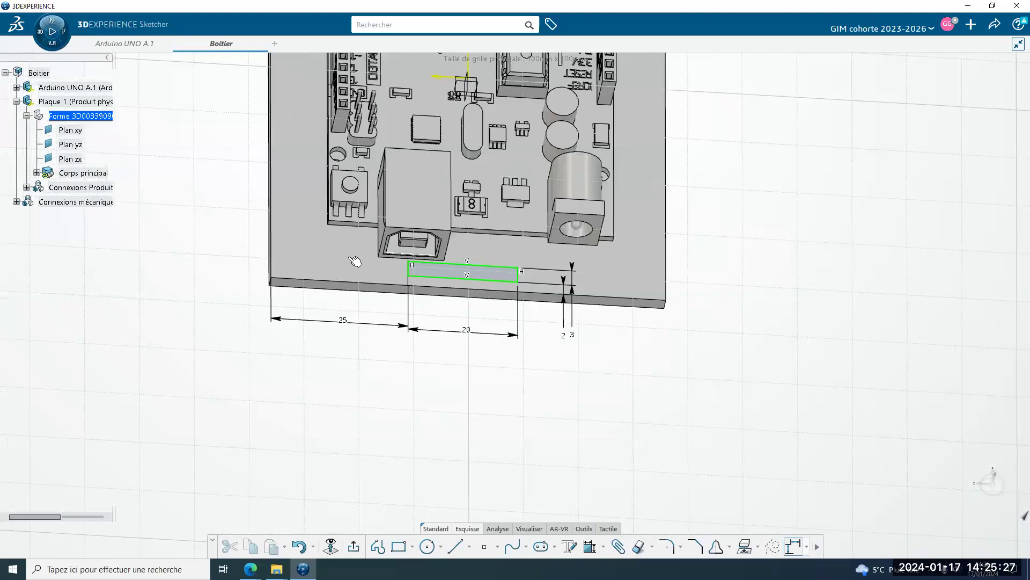
pyautogui.moveTo(474, 389)
pyautogui.mouseDown(button='middle')
pyautogui.moveTo(469, 381)
pyautogui.moveTo(538, 340)
pyautogui.moveTo(585, 440)
pyautogui.mouseUp(button='middle')
pyautogui.moveTo(452, 382)
pyautogui.mouseDown(button='middle')
pyautogui.moveTo(457, 453)
pyautogui.moveTo(502, 396)
pyautogui.mouseUp(button='middle')
pyautogui.click(353, 546)
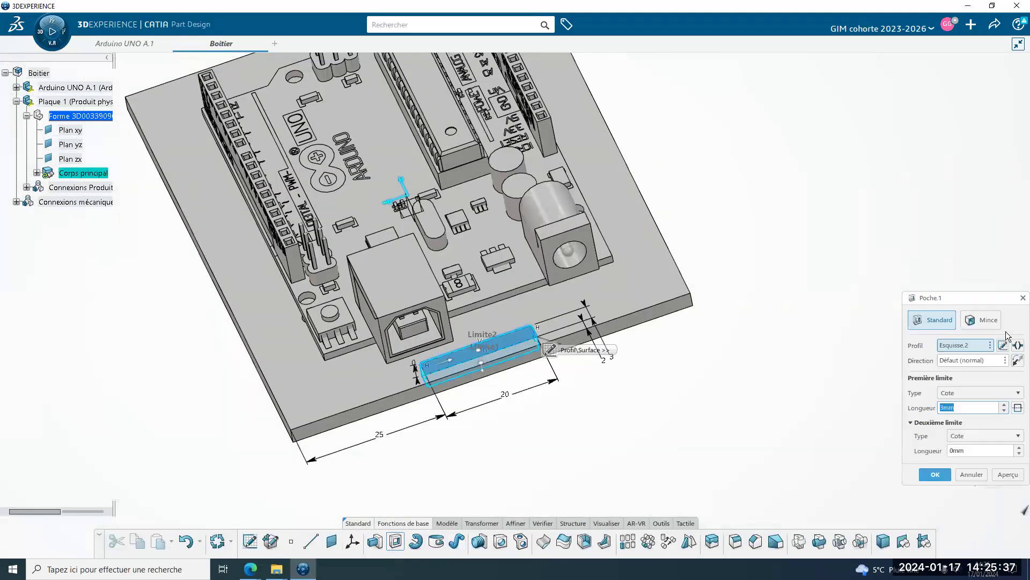
pyautogui.click(981, 391)
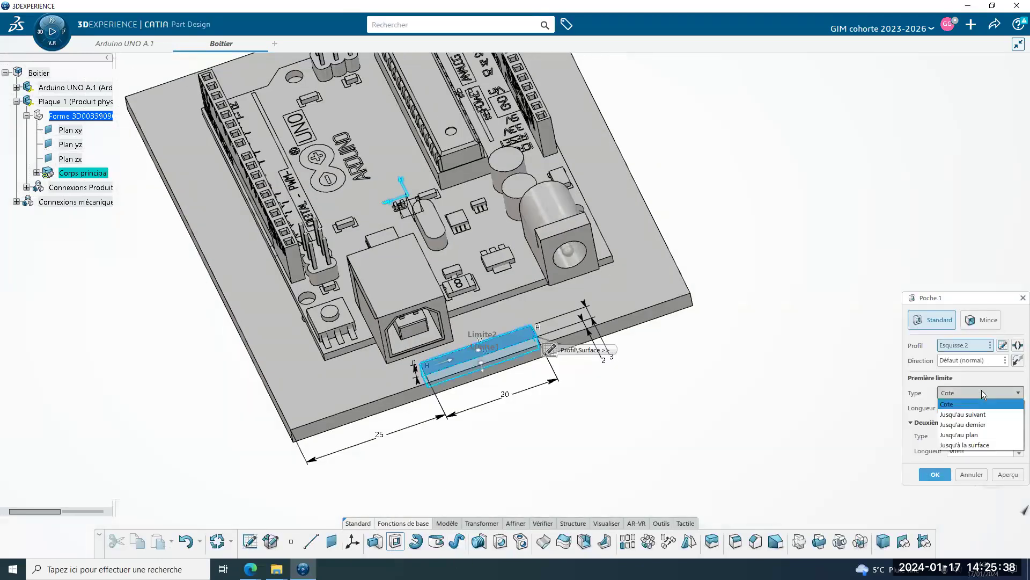
pyautogui.click(978, 431)
pyautogui.click(936, 476)
pyautogui.moveTo(564, 467); pyautogui.dragTo(549, 391, button='middle')
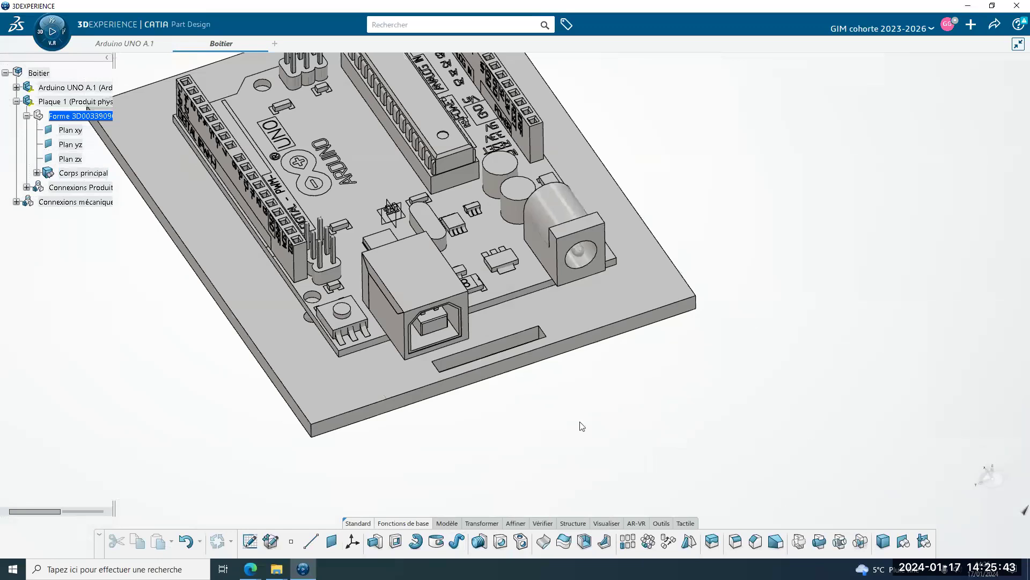
pyautogui.moveTo(590, 423); pyautogui.dragTo(487, 375, button='middle')
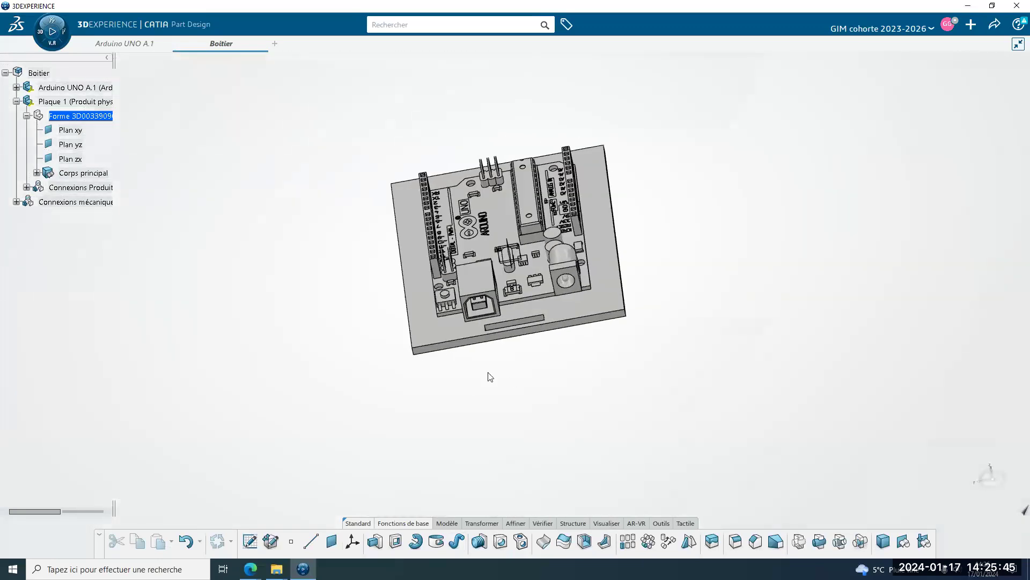
# Activate the Boitier product and insert a new 3D part into it.
pyautogui.doubleClick(47, 75)
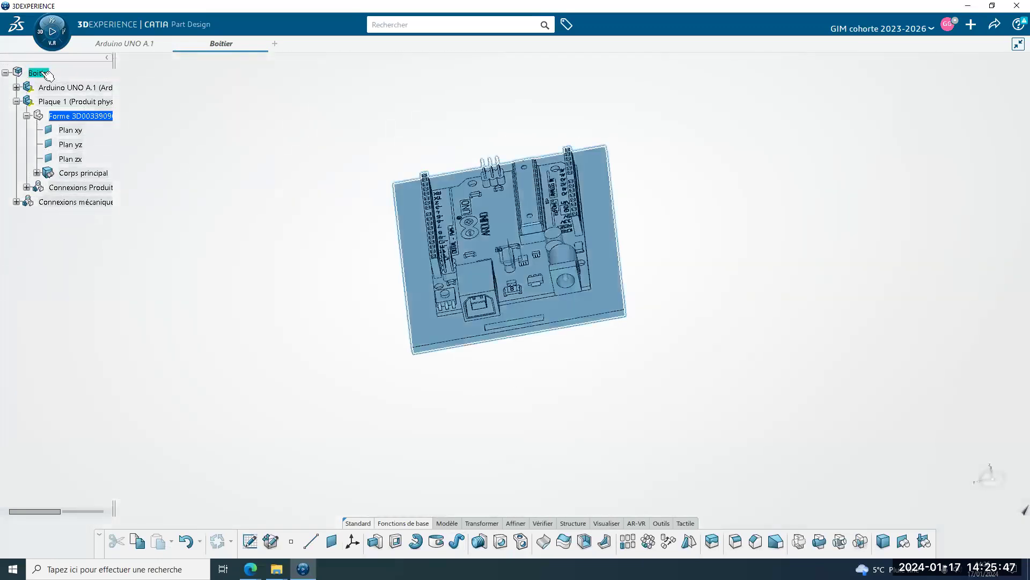
pyautogui.click(348, 412)
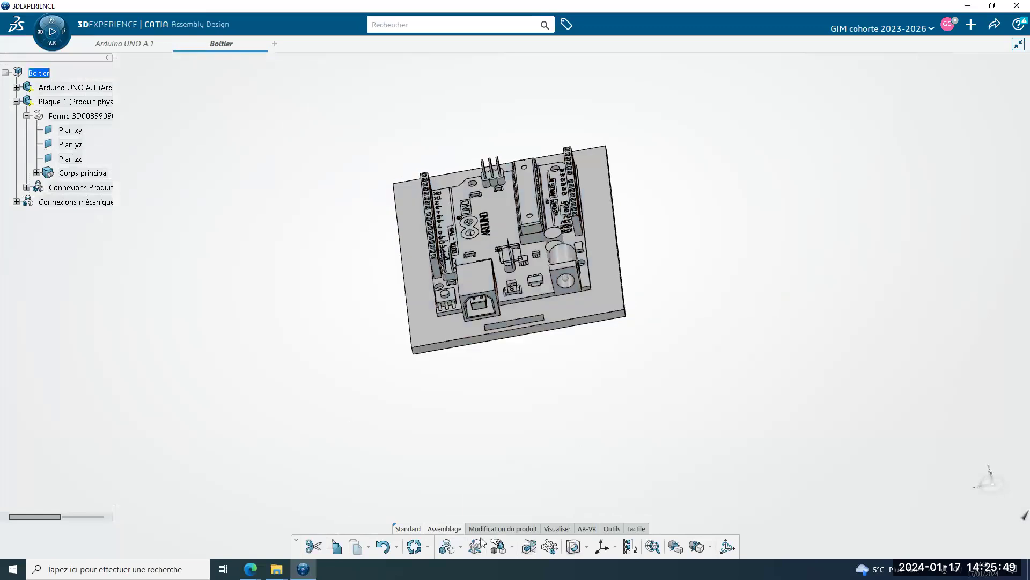
pyautogui.click(493, 529)
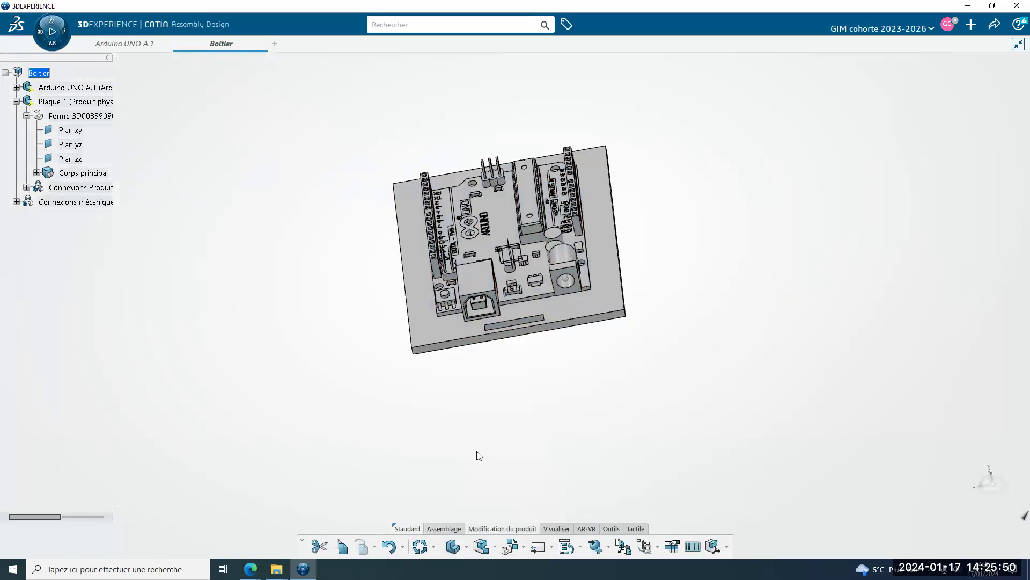
pyautogui.click(453, 547)
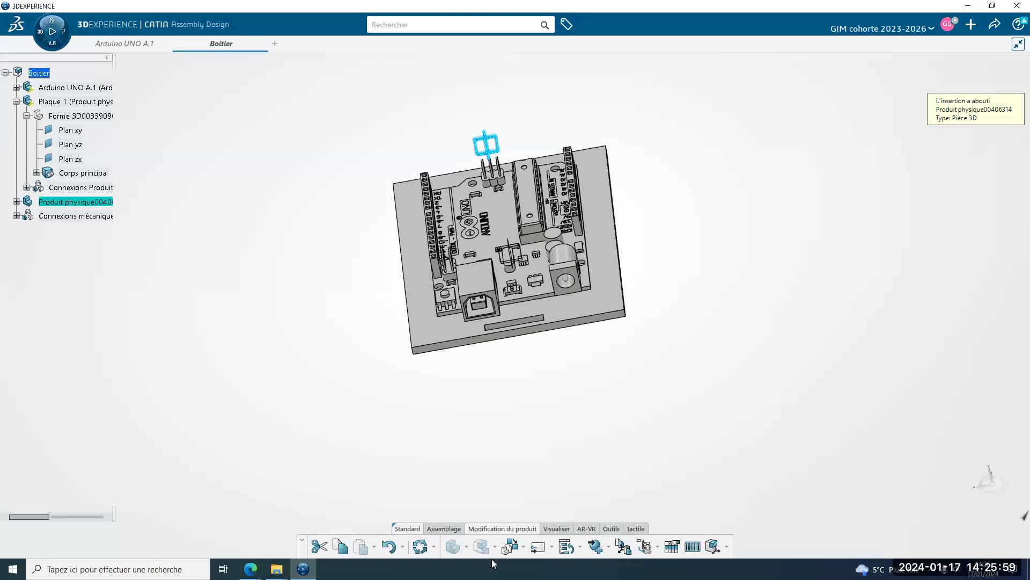
pyautogui.click(42, 75)
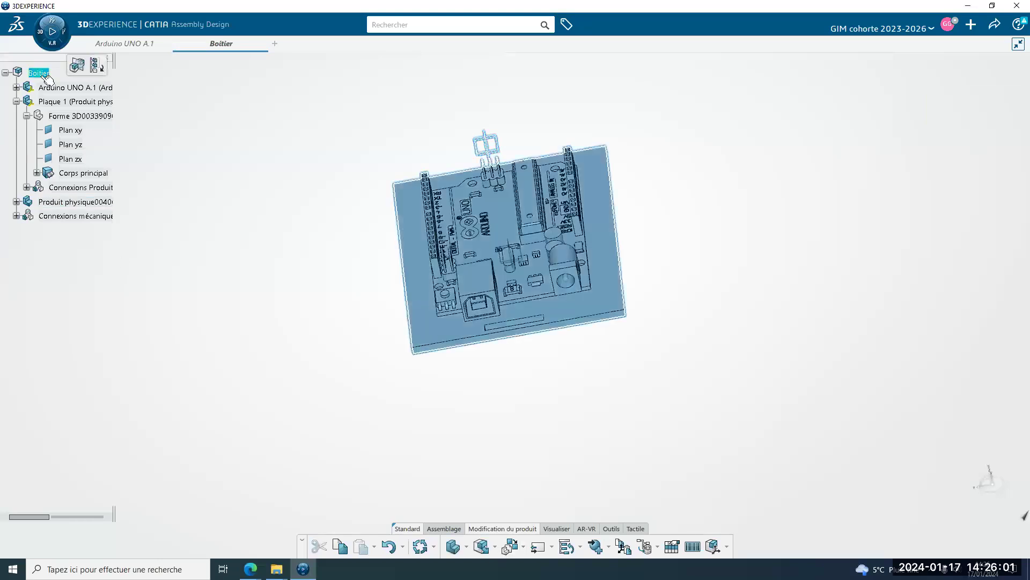
pyautogui.click(197, 146)
# Change the title of the newly inserted part to Plaque 2.
pyautogui.click(87, 204)
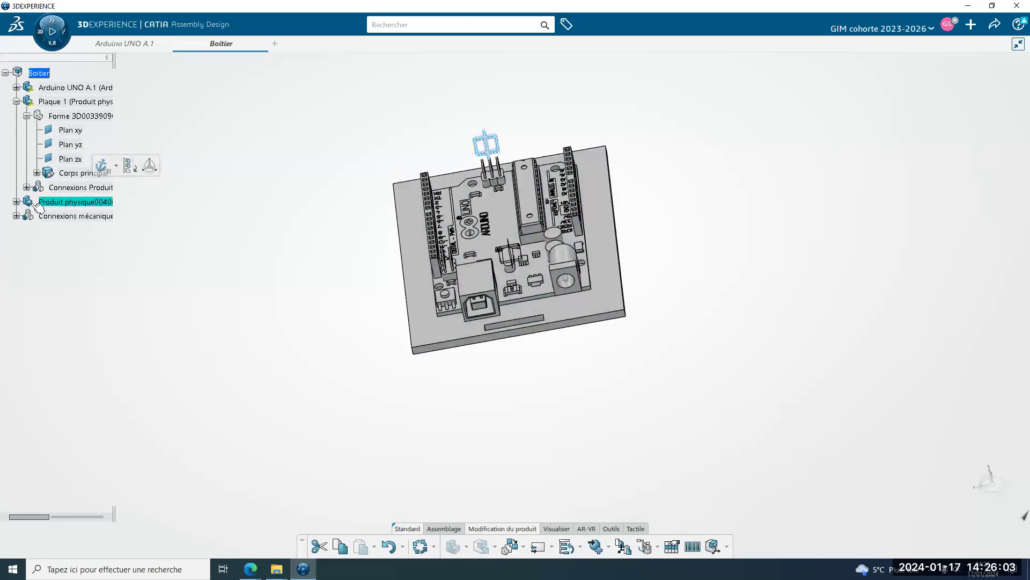
pyautogui.rightClick(81, 201)
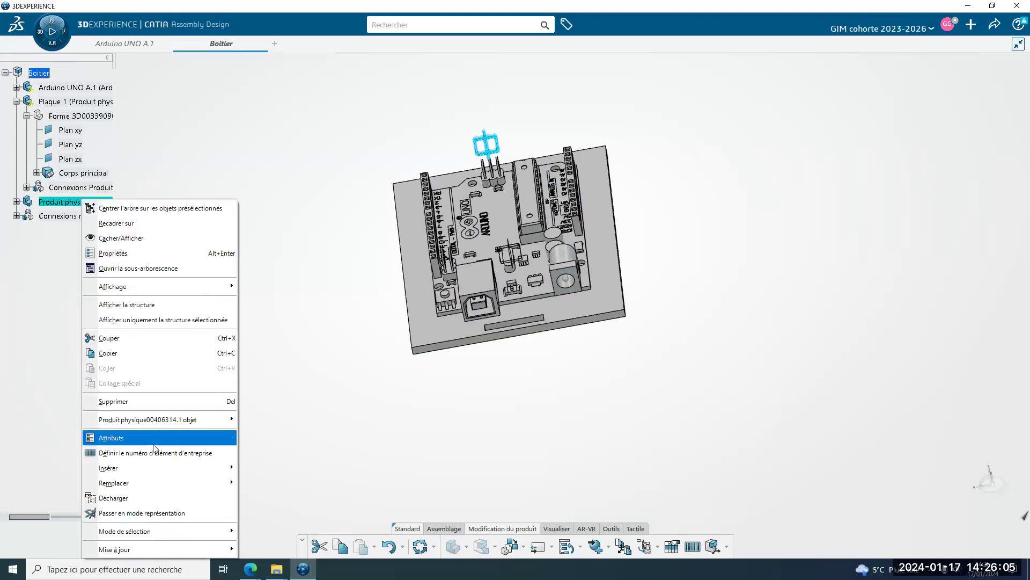
pyautogui.click(136, 260)
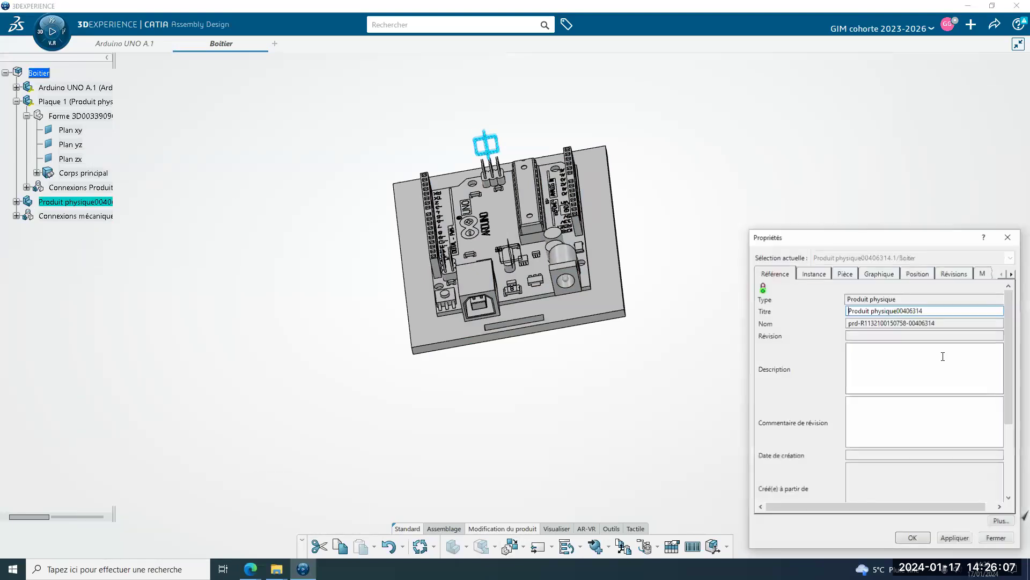
pyautogui.write('Plaque 2')
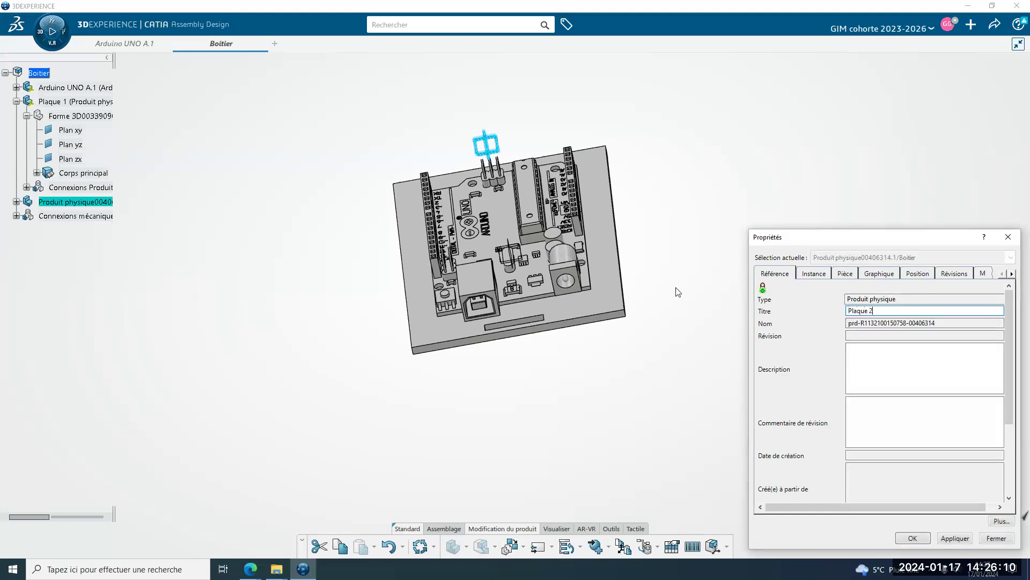
pyautogui.press('Return')
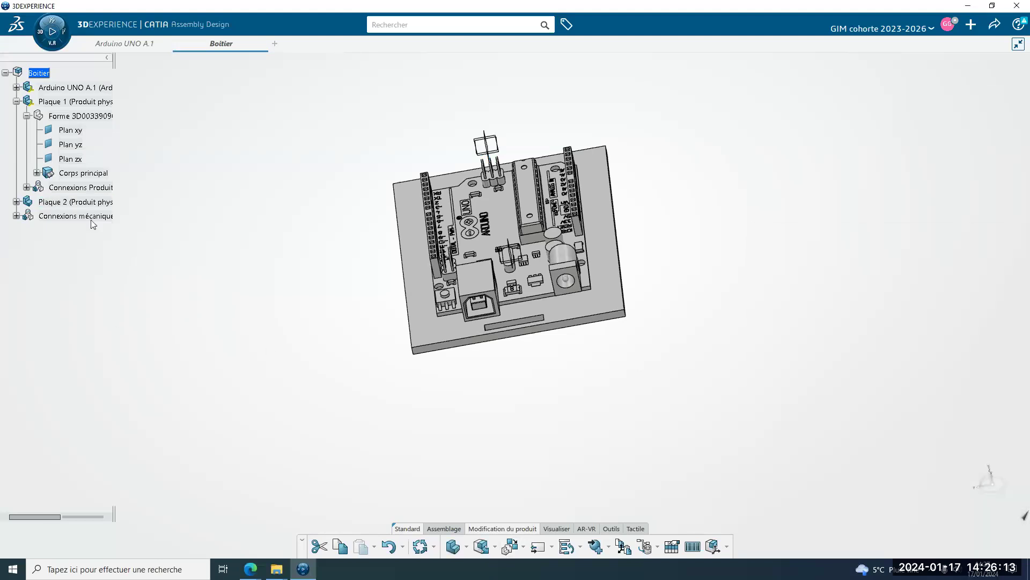
# Activate the 3D shape of Plaque 2 for part design and collapse the Plaque 1 branch of the tree.
pyautogui.click(16, 202)
pyautogui.click(70, 204)
pyautogui.moveTo(196, 341); pyautogui.dragTo(370, 384, button='middle')
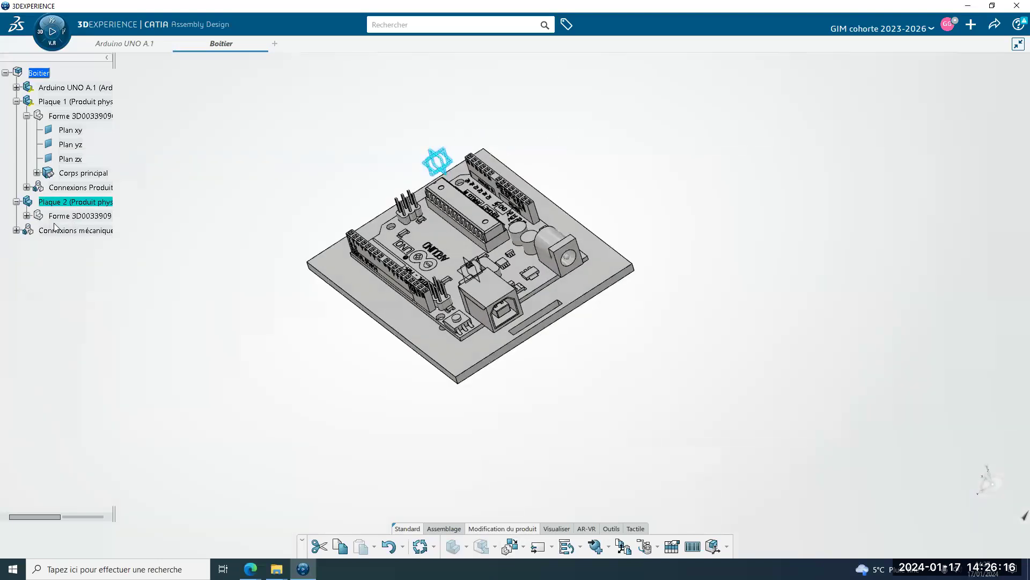
pyautogui.click(27, 215)
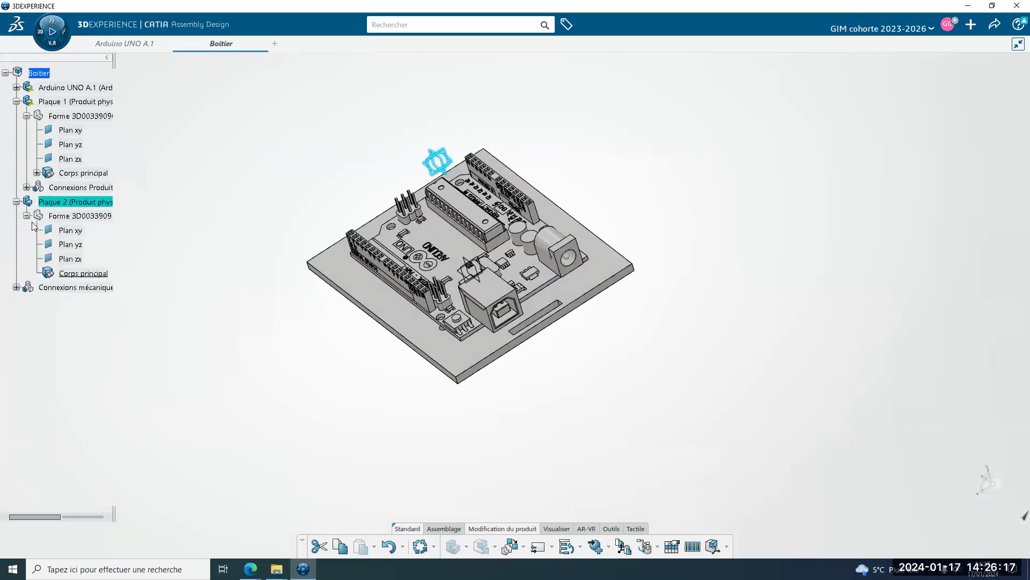
pyautogui.click(93, 217)
pyautogui.doubleClick(92, 217)
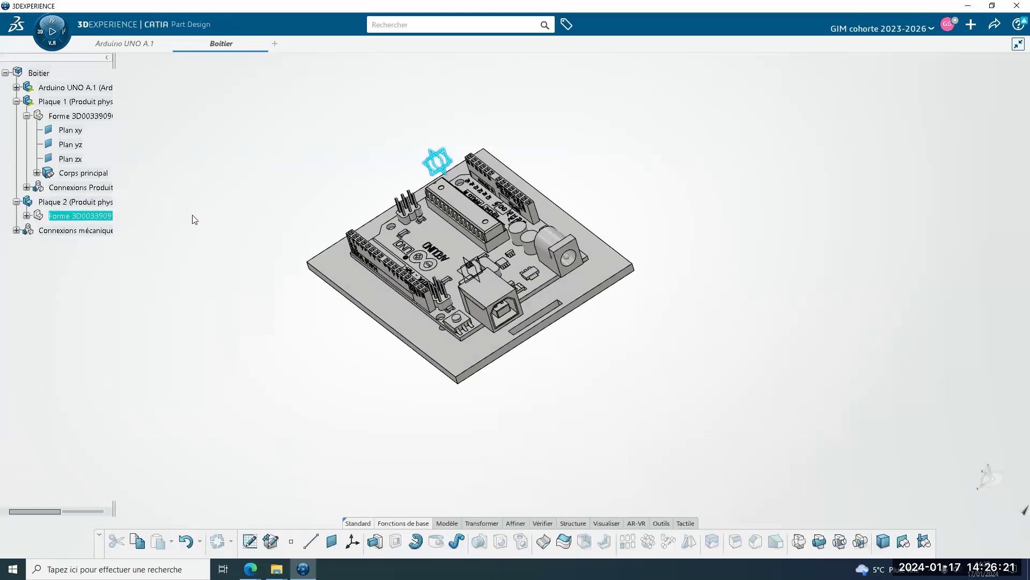
pyautogui.click(75, 220)
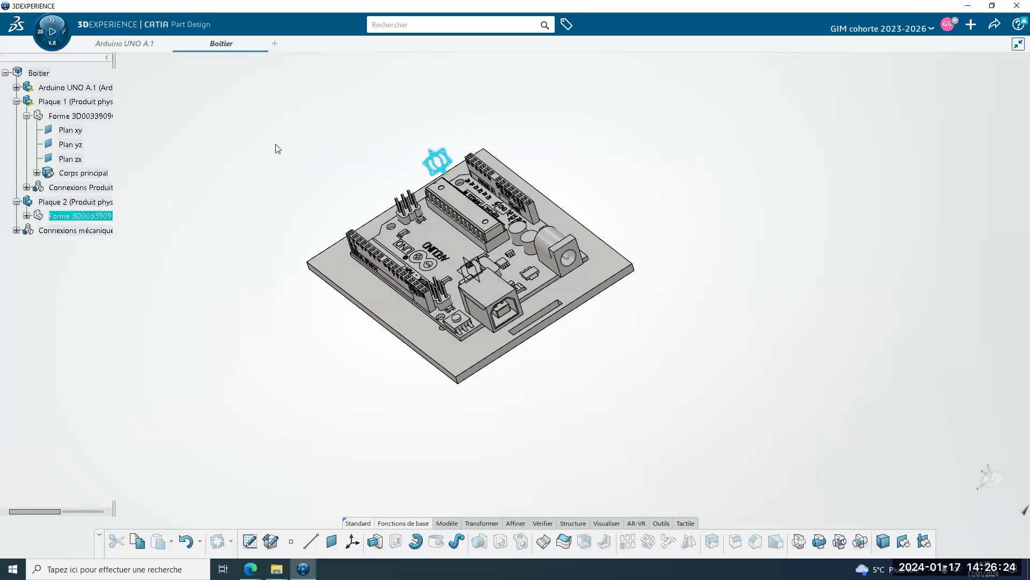
pyautogui.click(79, 205)
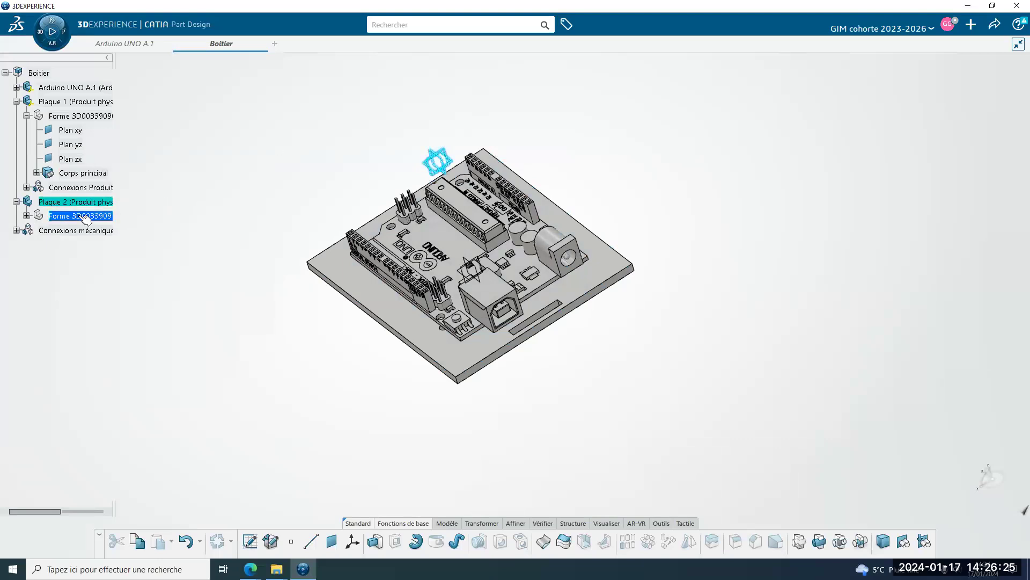
pyautogui.click(372, 160)
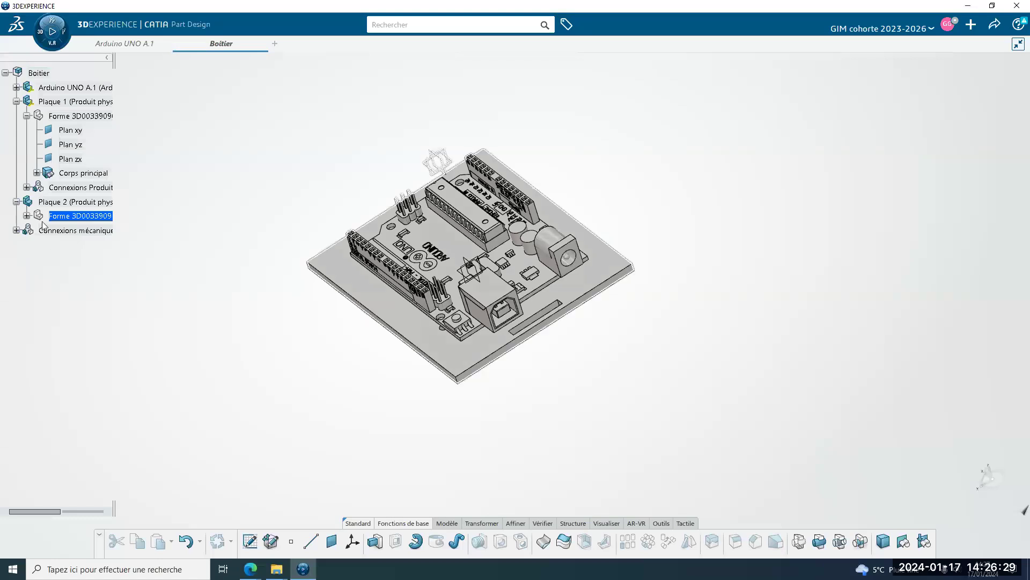
pyautogui.click(17, 101)
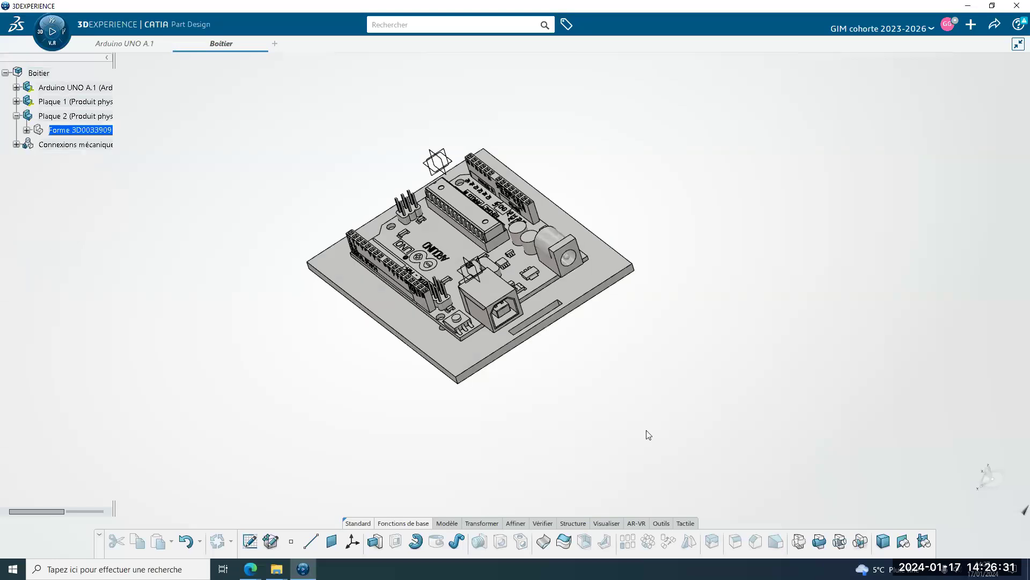
# Sketch a centred rectangle about 33 mm high on Plaque 2's vertical plane parallel to the slotted edge, with its base on the horizontal axis.
pyautogui.click(434, 161)
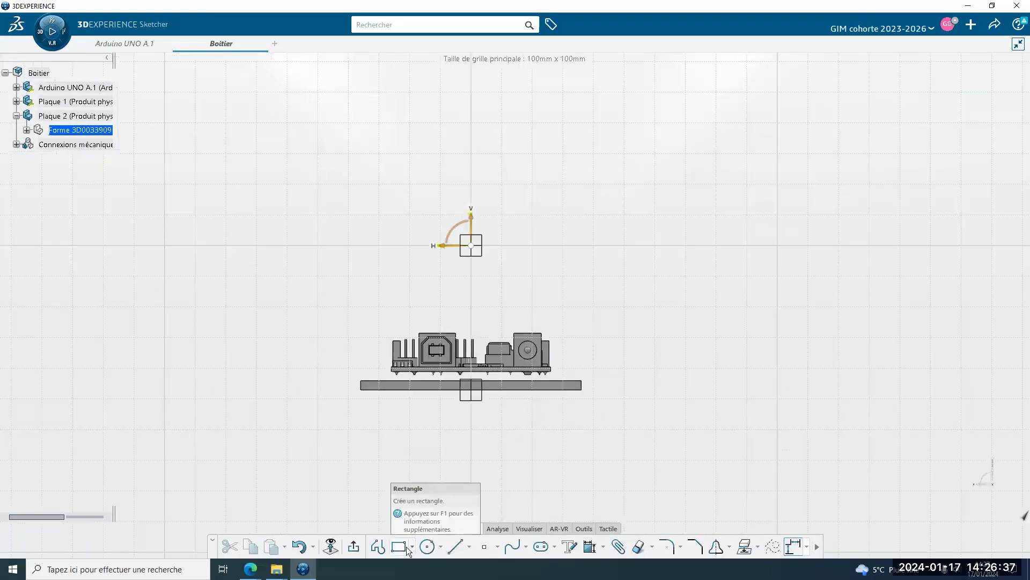
pyautogui.click(413, 547)
pyautogui.click(436, 442)
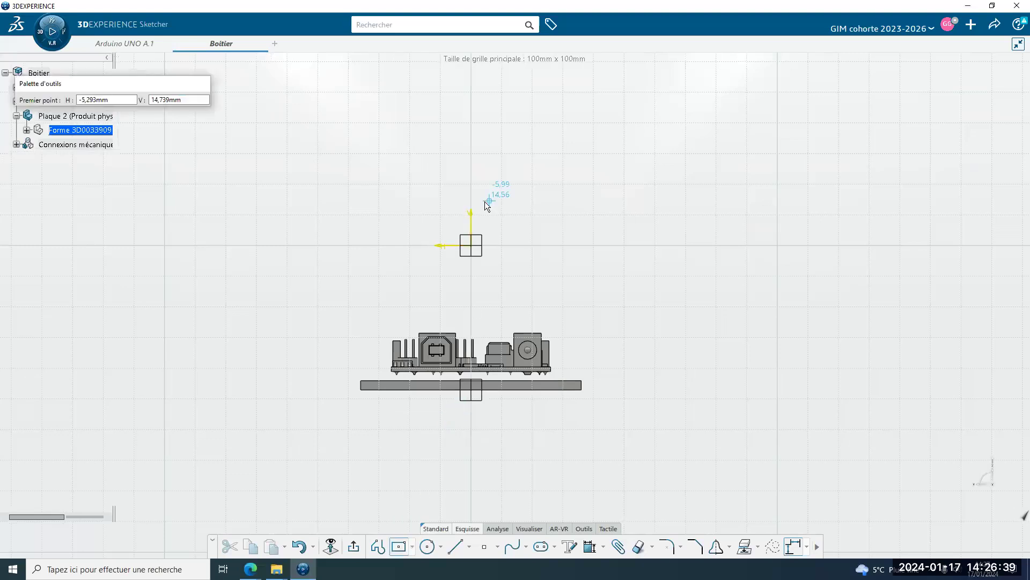
pyautogui.click(474, 195)
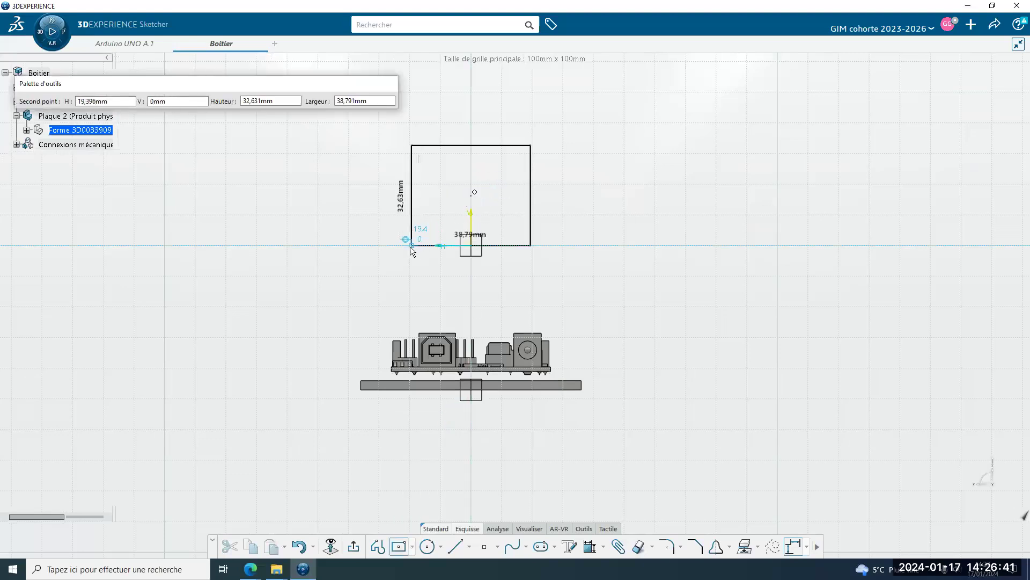
pyautogui.click(372, 245)
pyautogui.click(591, 305)
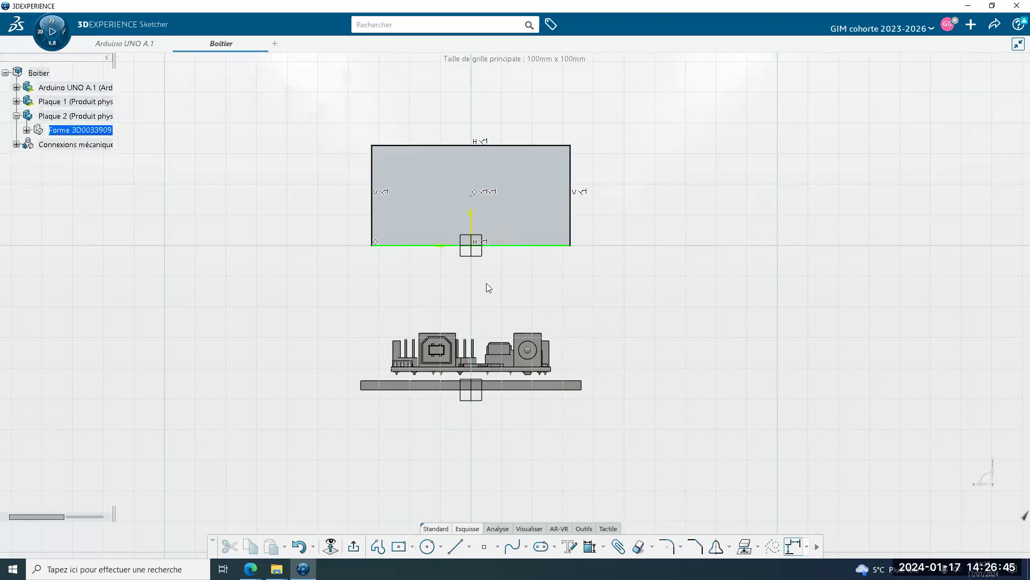
pyautogui.click(354, 546)
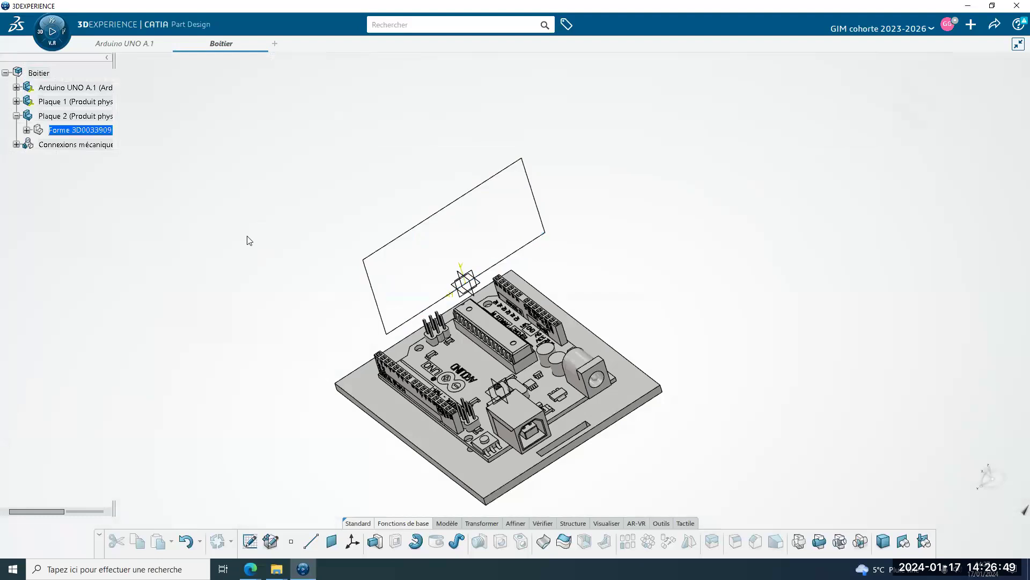
# Extrude the Plaque 2 rectangle sketch to a length of 3 mm.
pyautogui.moveTo(634, 338); pyautogui.dragTo(475, 239, button='middle')
pyautogui.click(375, 541)
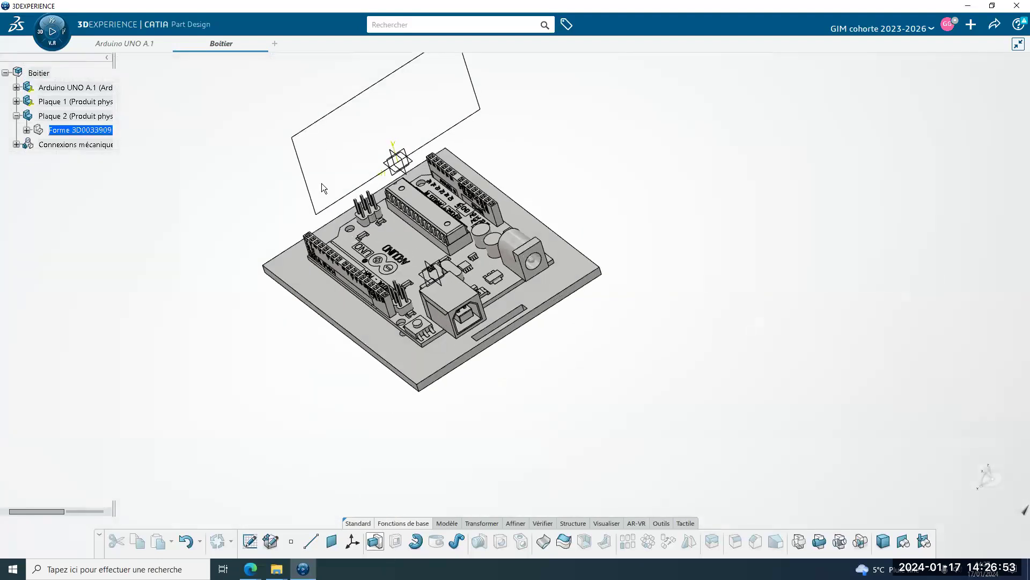
pyautogui.click(326, 127)
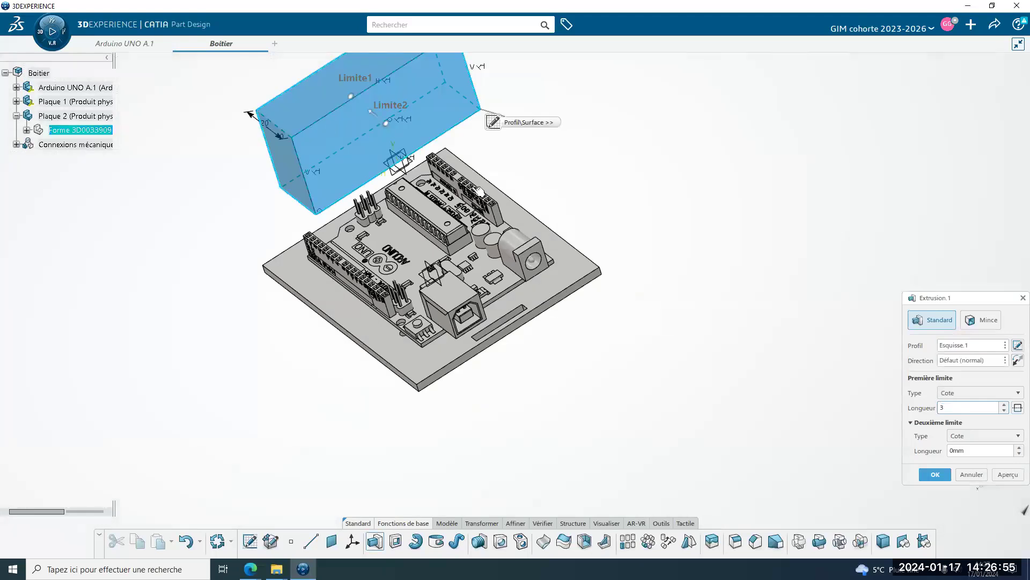
pyautogui.click(935, 475)
pyautogui.moveTo(492, 411)
pyautogui.mouseDown(button='middle')
pyautogui.moveTo(499, 364)
pyautogui.moveTo(507, 420)
pyautogui.mouseUp(button='middle')
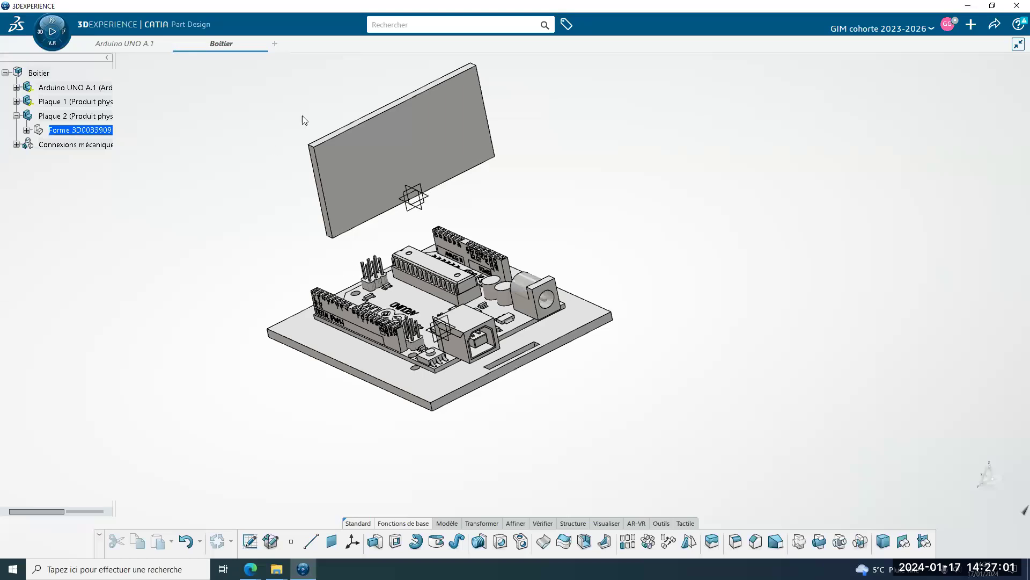
# In the Boitier assembly, start a mechanical connection with a coincidence between Plaque 2's large outer face and the long outer wall of Plaque 1's slot.
pyautogui.doubleClick(39, 74)
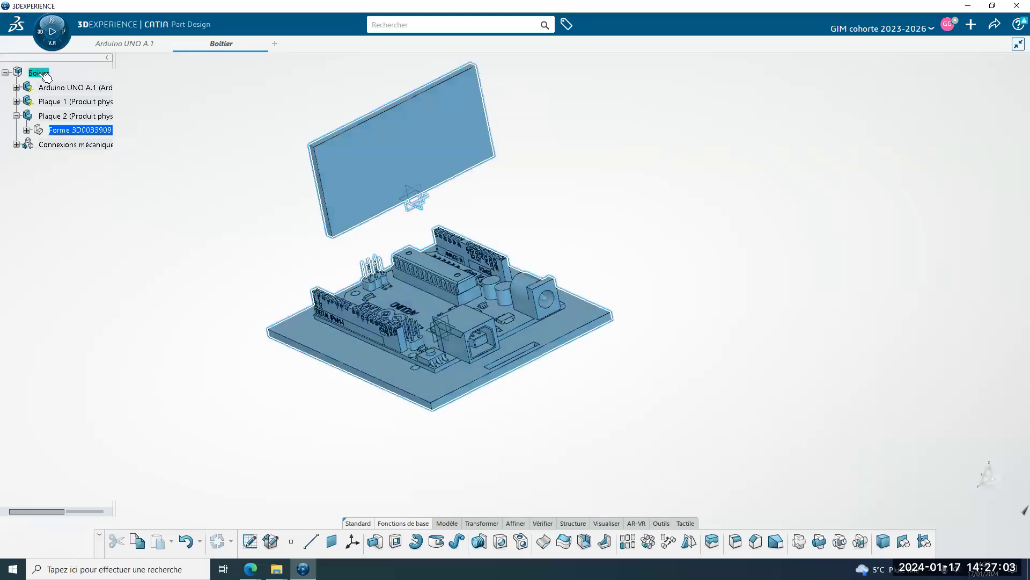
pyautogui.click(183, 160)
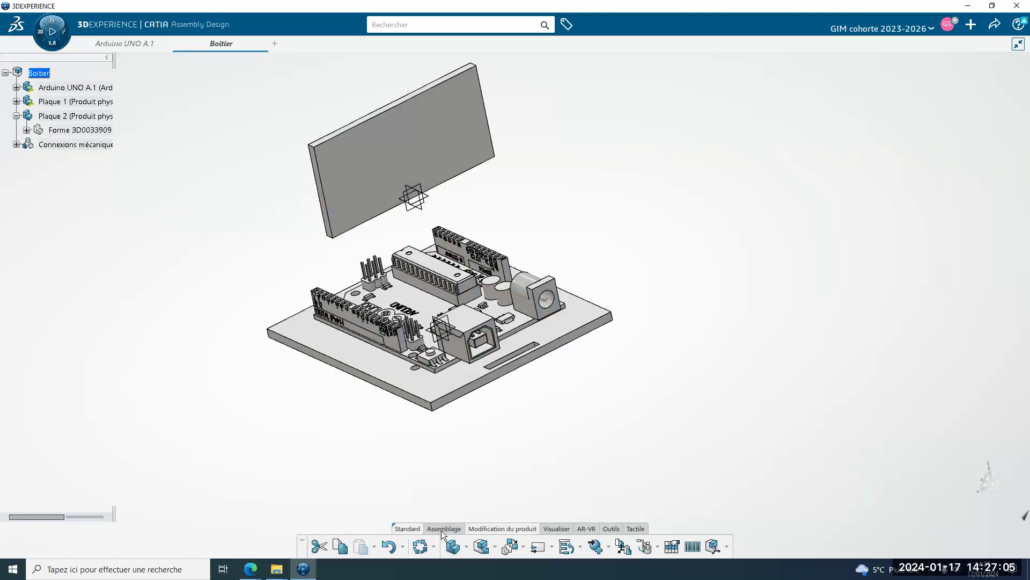
pyautogui.click(456, 528)
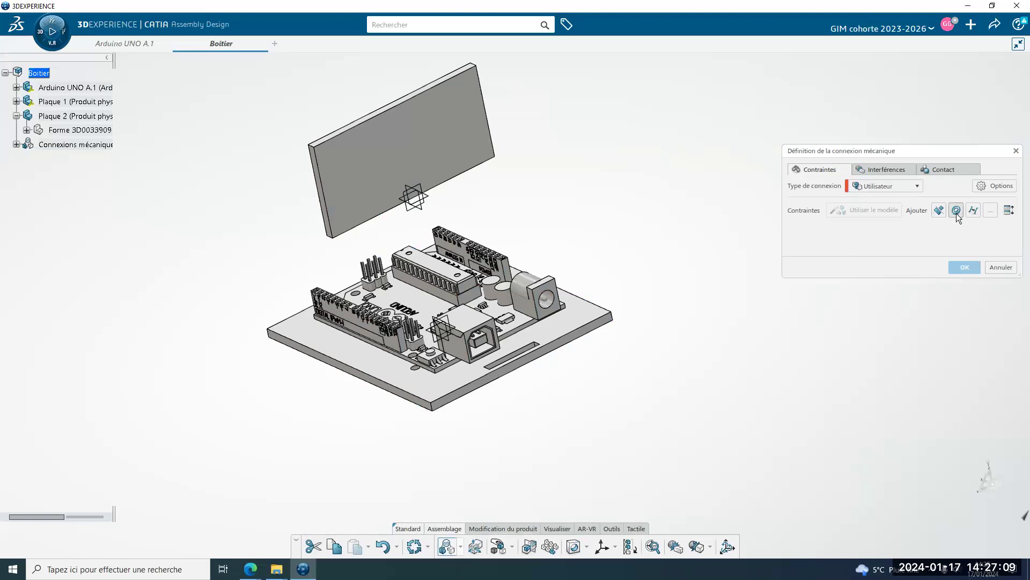
pyautogui.click(956, 210)
pyautogui.click(394, 149)
pyautogui.moveTo(465, 444); pyautogui.dragTo(607, 422, button='middle')
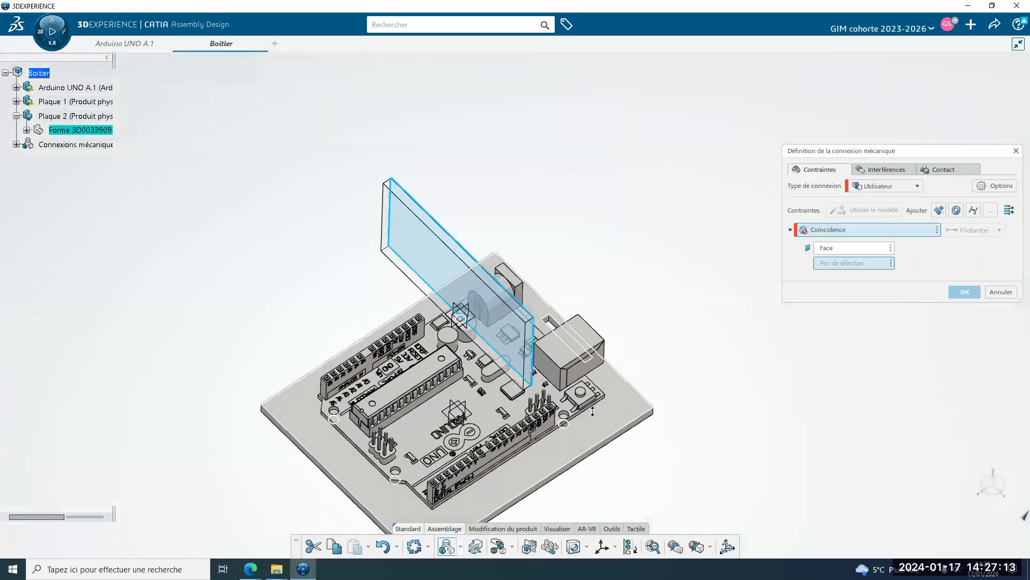
pyautogui.scroll(10, 607, 422)
pyautogui.click(604, 298)
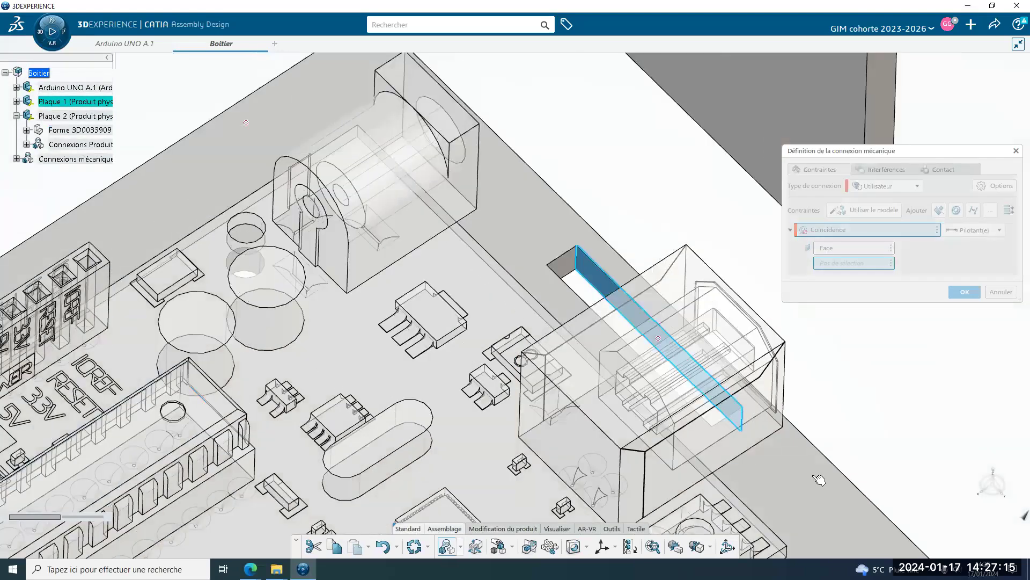
# Add a contact constraint between Plaque 2's narrow bottom face and Plaque 1's upper face.
pyautogui.moveTo(824, 485); pyautogui.dragTo(545, 295, button='middle')
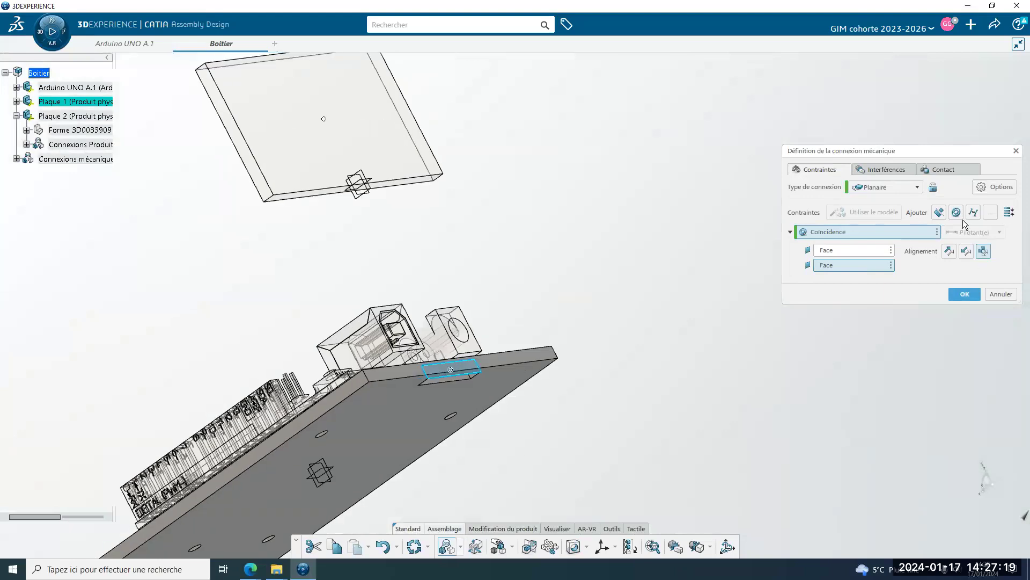
pyautogui.click(939, 212)
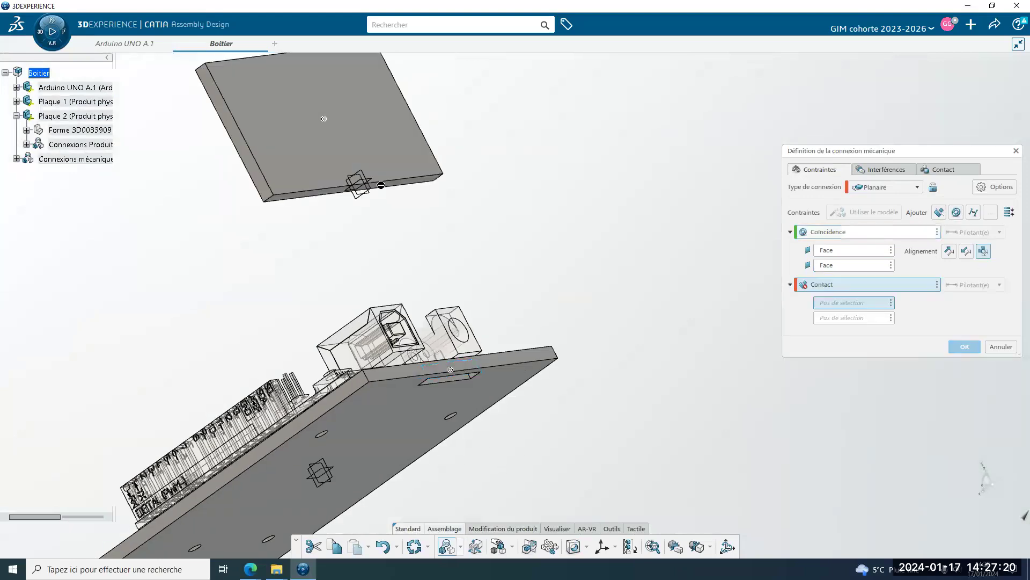
pyautogui.click(303, 198)
pyautogui.moveTo(303, 198); pyautogui.dragTo(535, 374, button='middle')
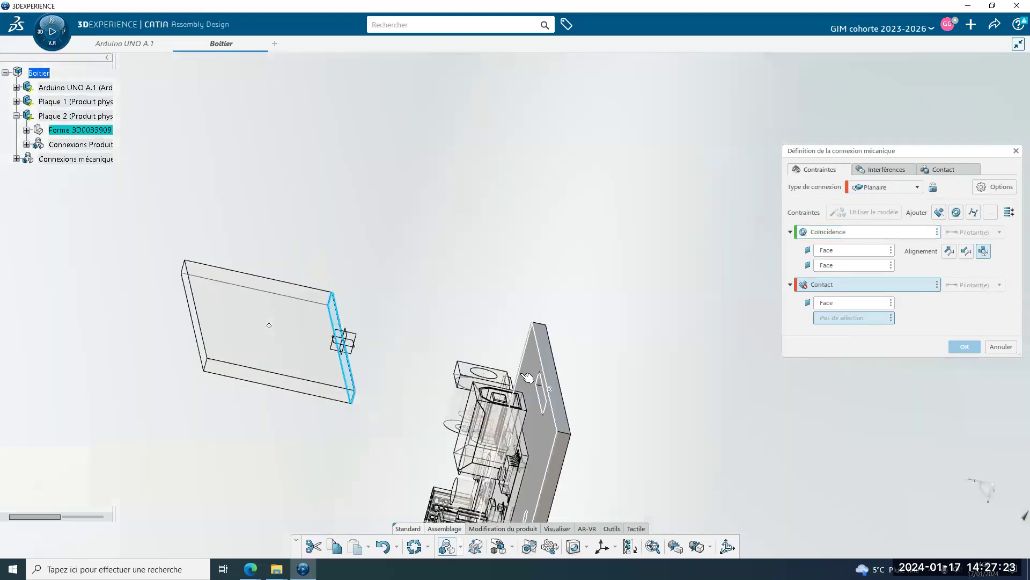
pyautogui.click(547, 388)
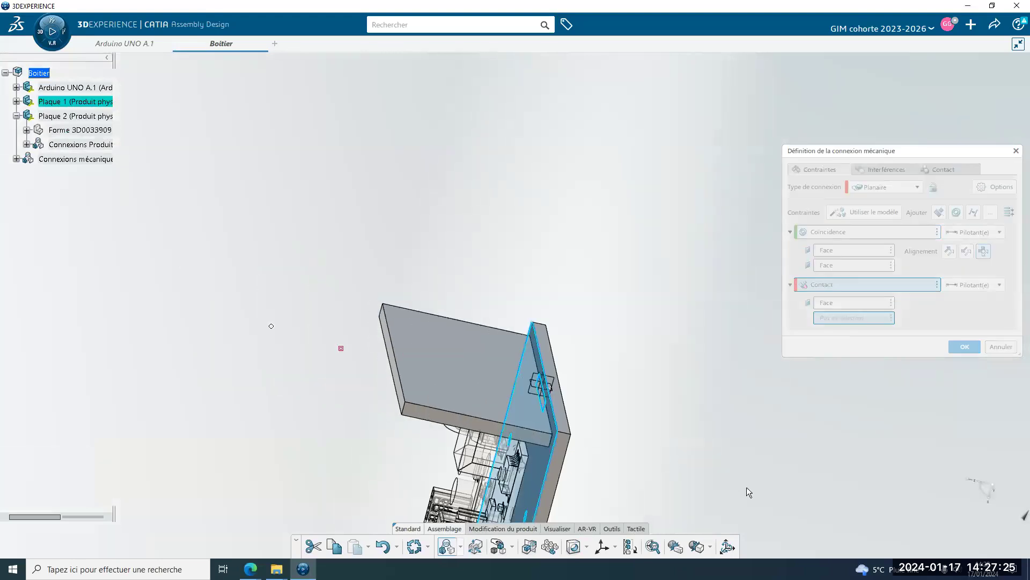
# Add a coincidence between the end face of Plaque 2 and the matching side face of Plaque 1, and validate the rigid connection.
pyautogui.moveTo(504, 551); pyautogui.dragTo(391, 442, button='middle')
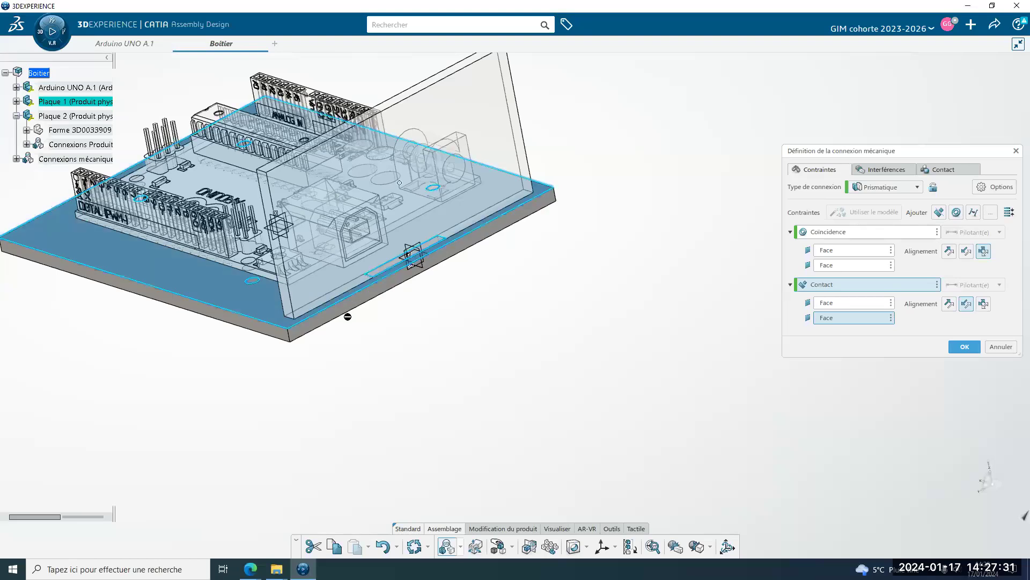
pyautogui.moveTo(446, 344); pyautogui.dragTo(461, 377, button='middle')
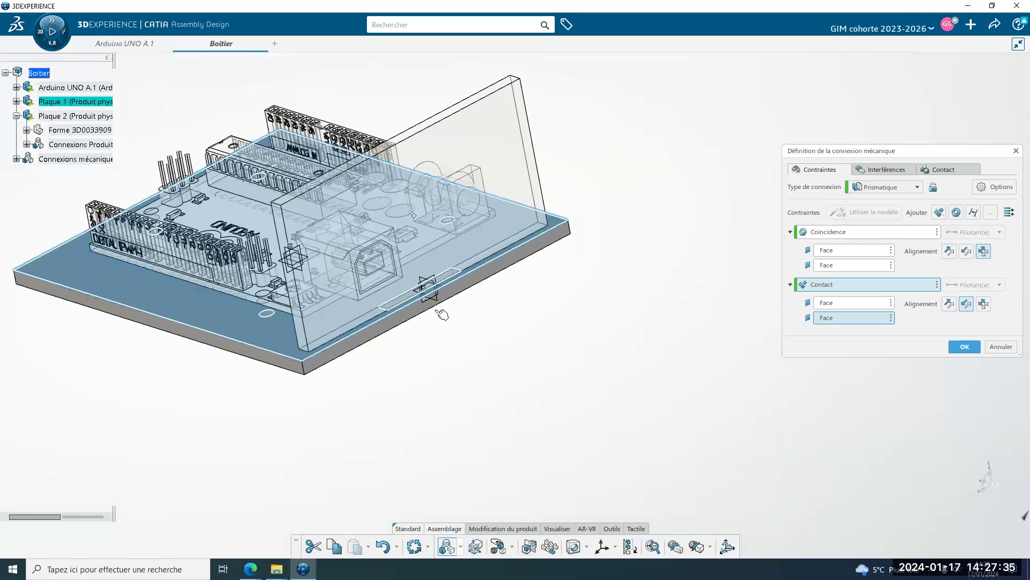
pyautogui.moveTo(465, 365); pyautogui.dragTo(481, 324, button='middle')
pyautogui.moveTo(552, 380); pyautogui.dragTo(532, 413, button='middle')
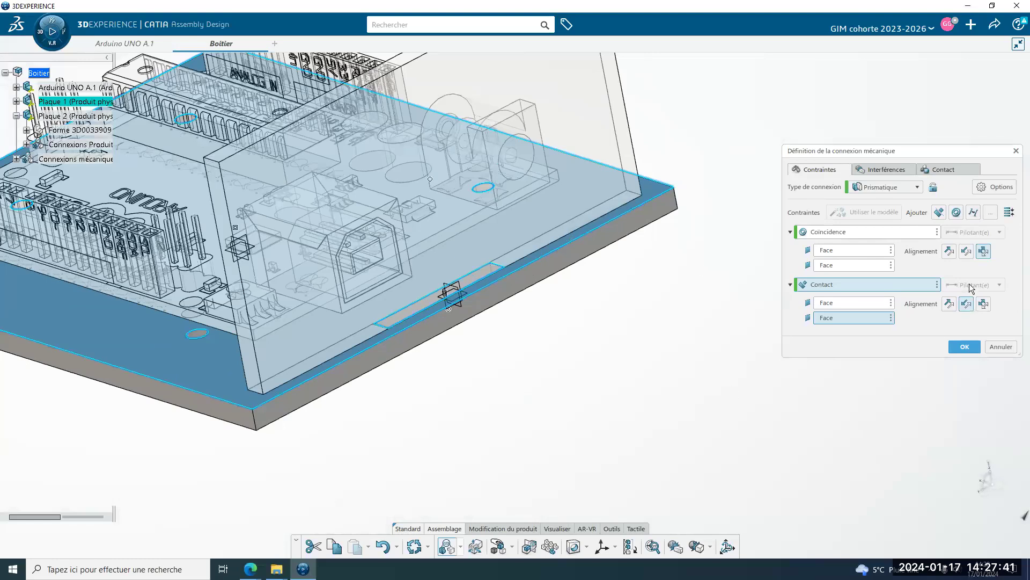
pyautogui.click(956, 213)
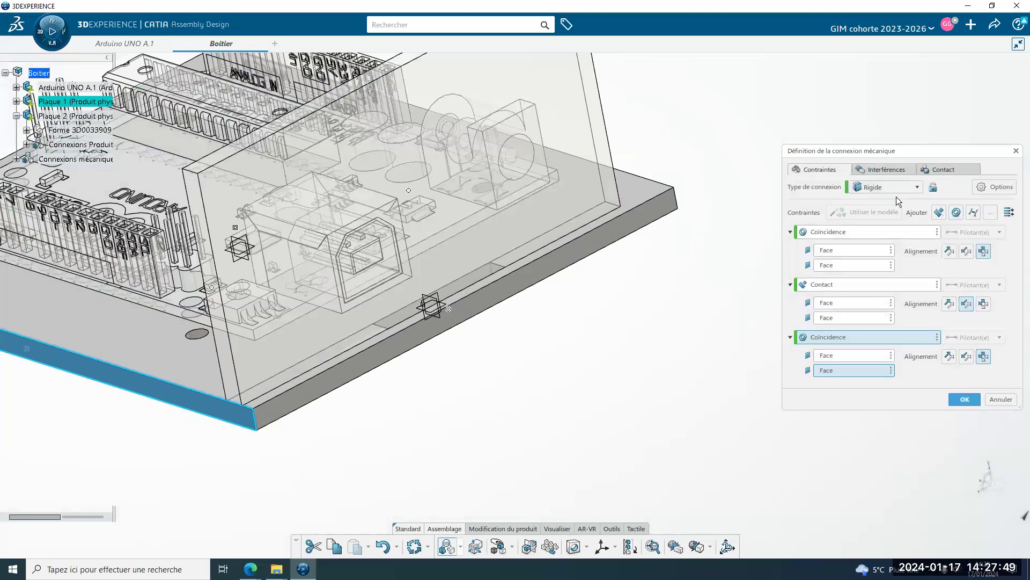
pyautogui.click(962, 399)
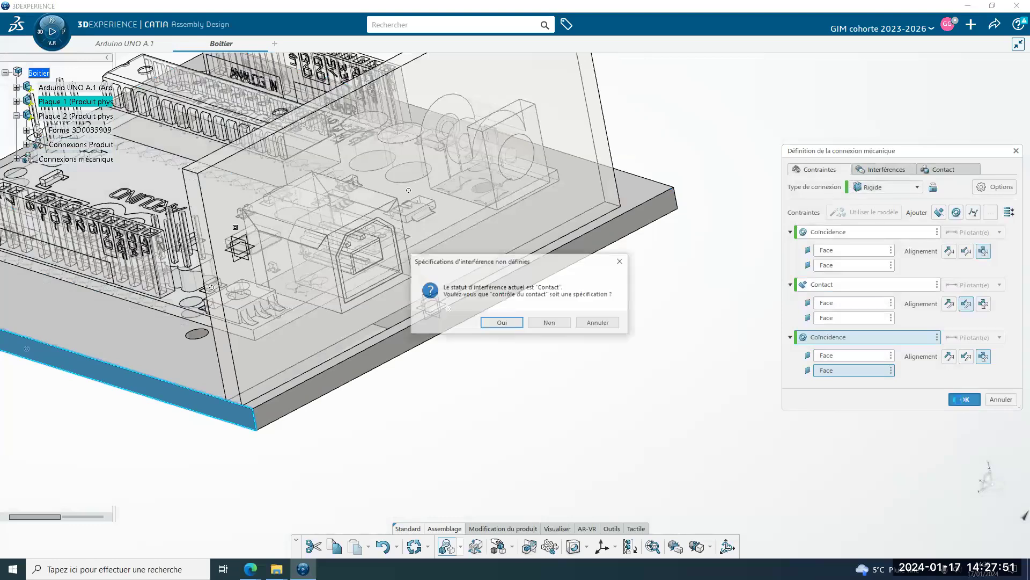
pyautogui.click(523, 324)
# Open the sketch behind Plaque 2's extrusion for editing.
pyautogui.moveTo(546, 419); pyautogui.dragTo(467, 447, button='middle')
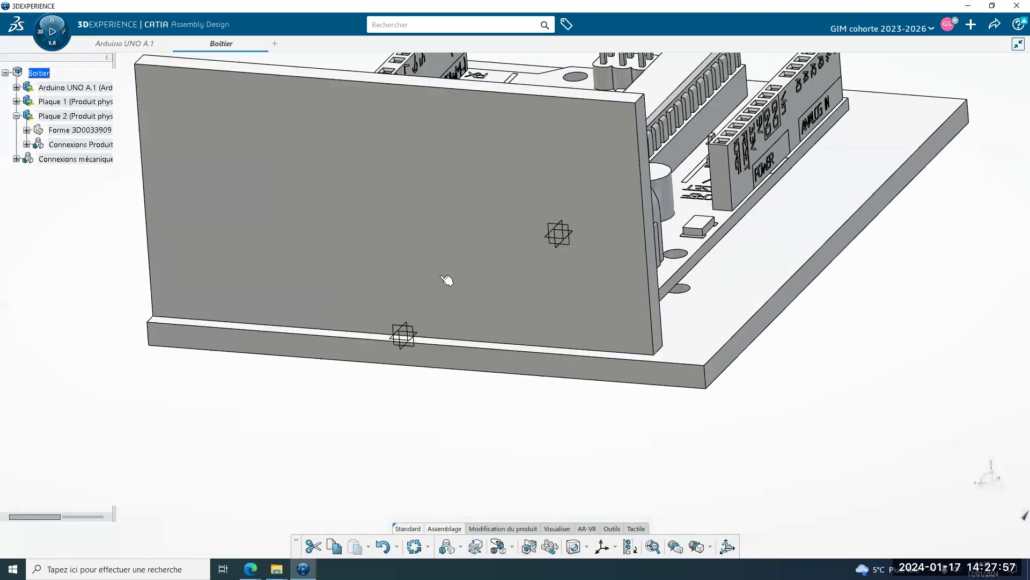
pyautogui.click(446, 227)
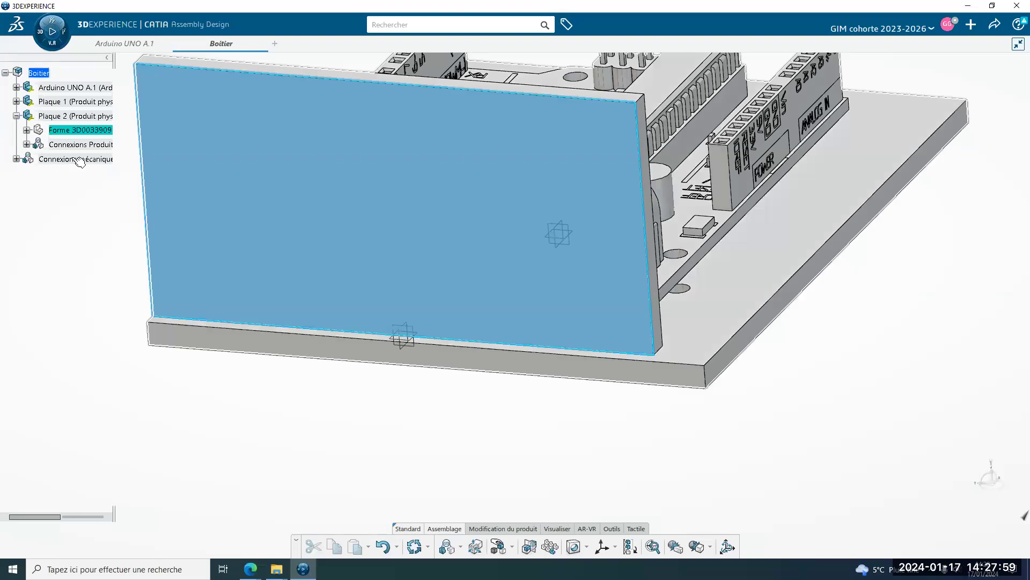
pyautogui.click(27, 130)
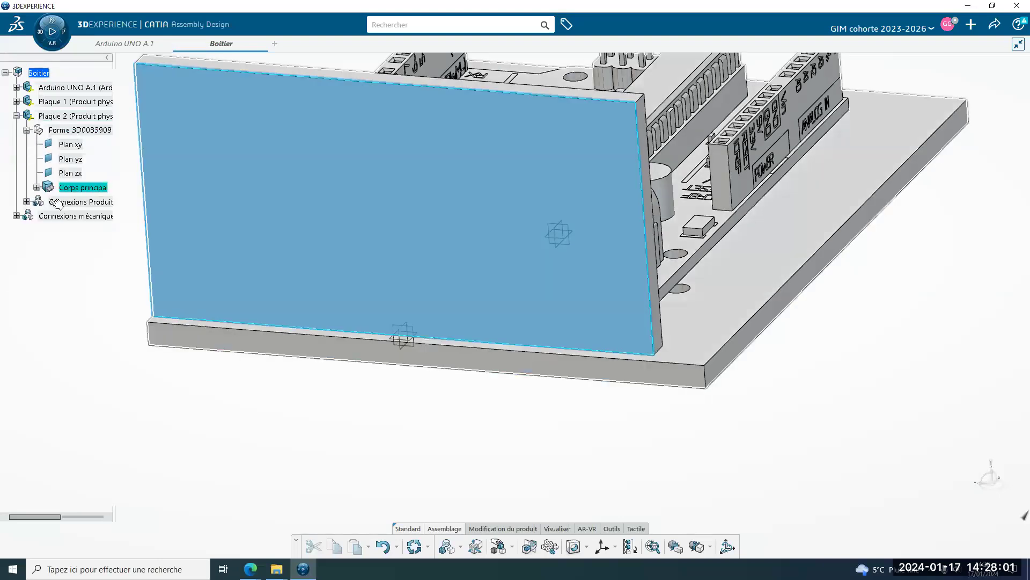
pyautogui.click(36, 187)
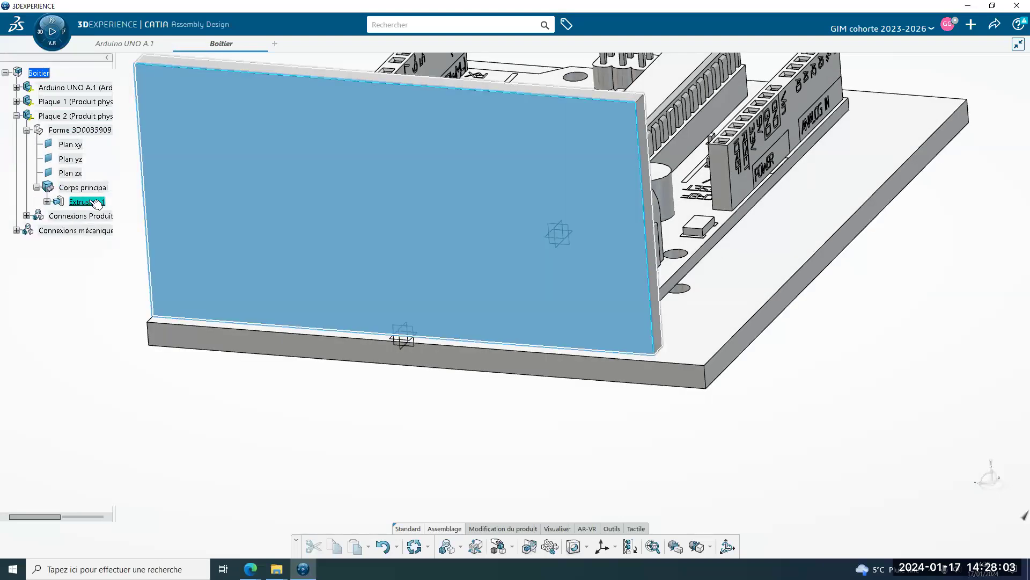
pyautogui.click(97, 203)
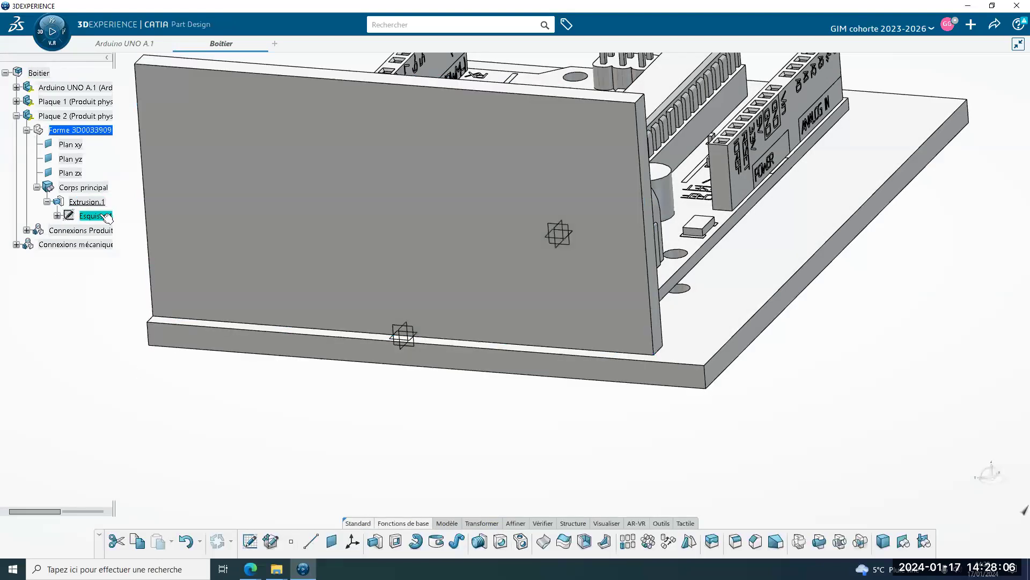
pyautogui.doubleClick(97, 216)
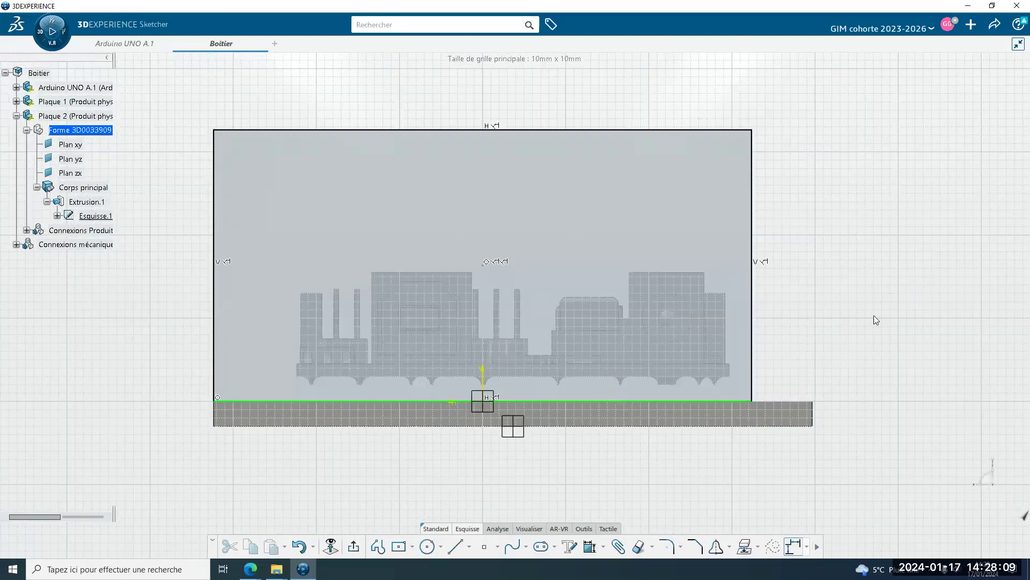
# Dimension the rectangle's upper edge to 10 mm above the top face of the Arduino's connector.
pyautogui.moveTo(637, 417)
pyautogui.mouseDown(button='middle')
pyautogui.moveTo(623, 406)
pyautogui.moveTo(457, 443)
pyautogui.mouseUp(button='middle')
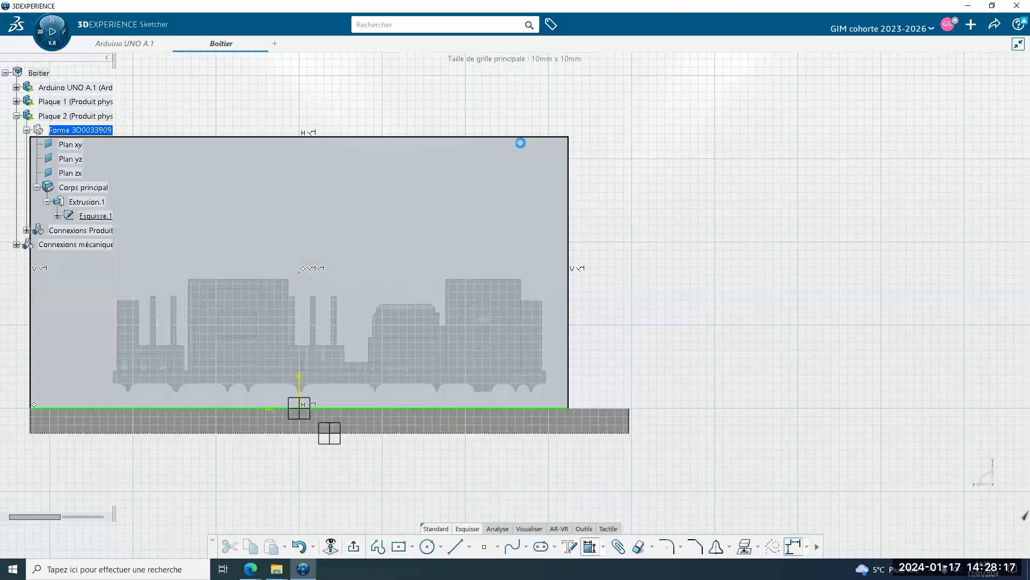
pyautogui.click(518, 138)
pyautogui.click(578, 274)
pyautogui.moveTo(548, 292); pyautogui.dragTo(552, 243, button='middle')
pyautogui.click(553, 242)
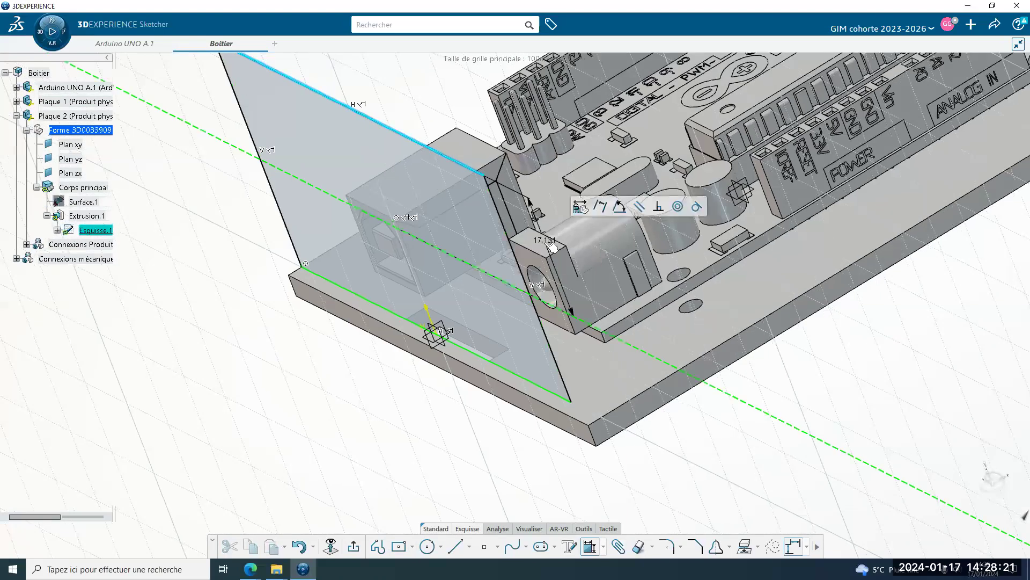
pyautogui.click(710, 448)
pyautogui.write('1')
pyautogui.press('Return')
# Constrain the rectangle's vertical edge on the power jack side to coincide with Plaque 1's side face.
pyautogui.moveTo(351, 471); pyautogui.dragTo(804, 407, button='middle')
pyautogui.click(697, 467)
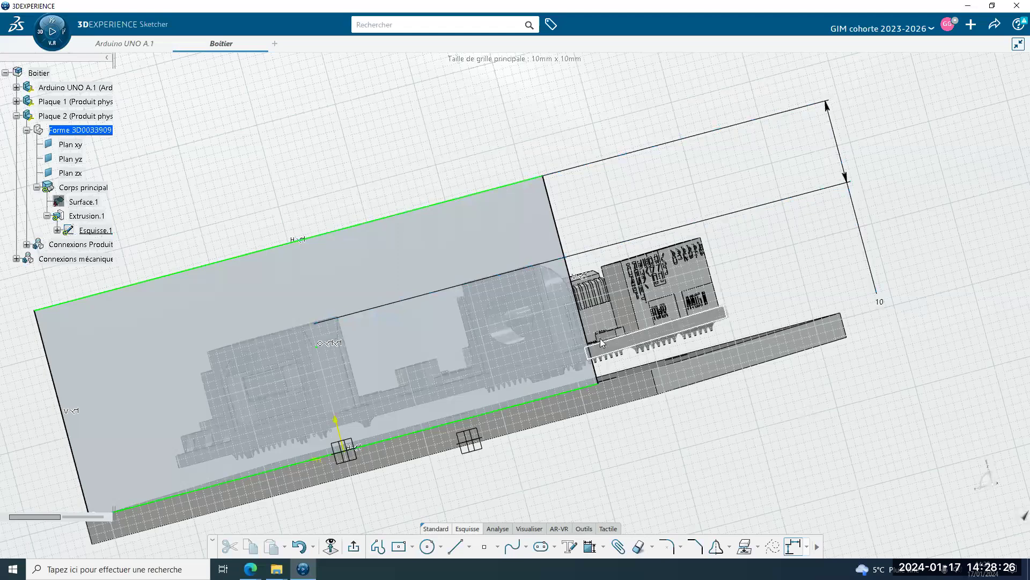
pyautogui.click(571, 274)
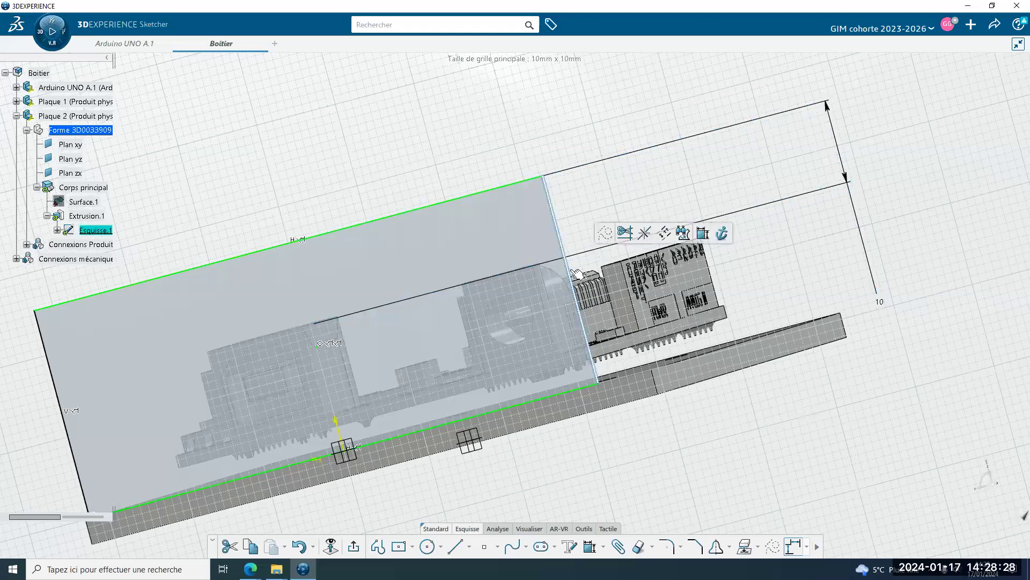
pyautogui.click(703, 233)
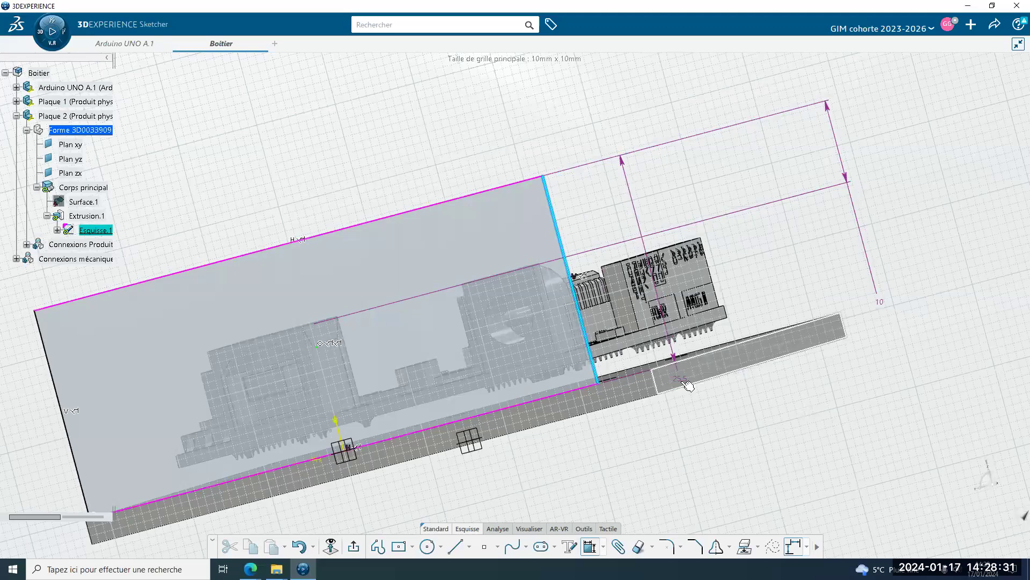
pyautogui.click(686, 384)
pyautogui.click(814, 348)
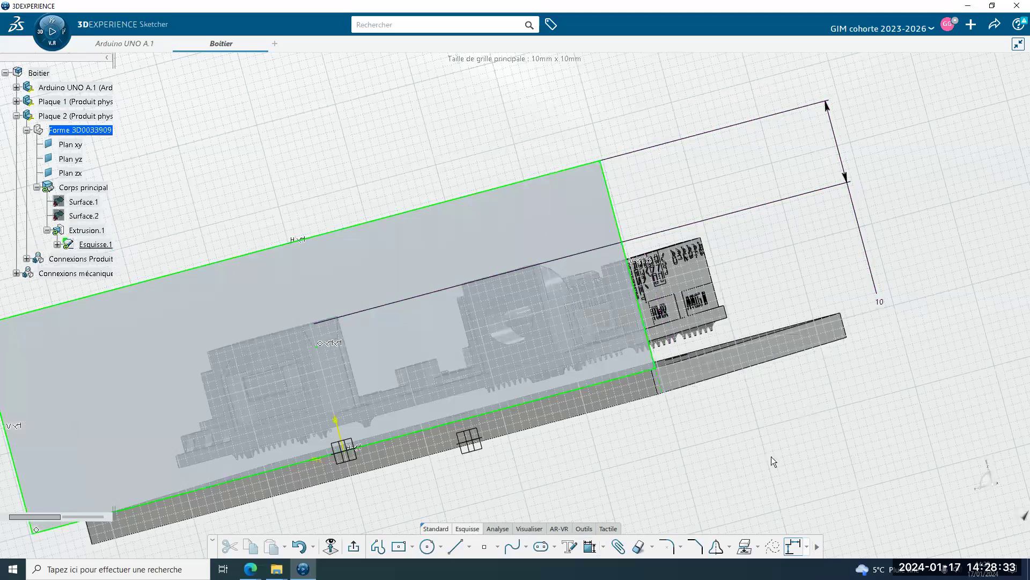
# Delete the rectangle's centre point together with its symmetry constraints.
pyautogui.moveTo(559, 451)
pyautogui.mouseDown(button='middle')
pyautogui.moveTo(601, 299)
pyautogui.moveTo(684, 322)
pyautogui.moveTo(378, 412)
pyautogui.moveTo(416, 518)
pyautogui.moveTo(423, 451)
pyautogui.mouseUp(button='middle')
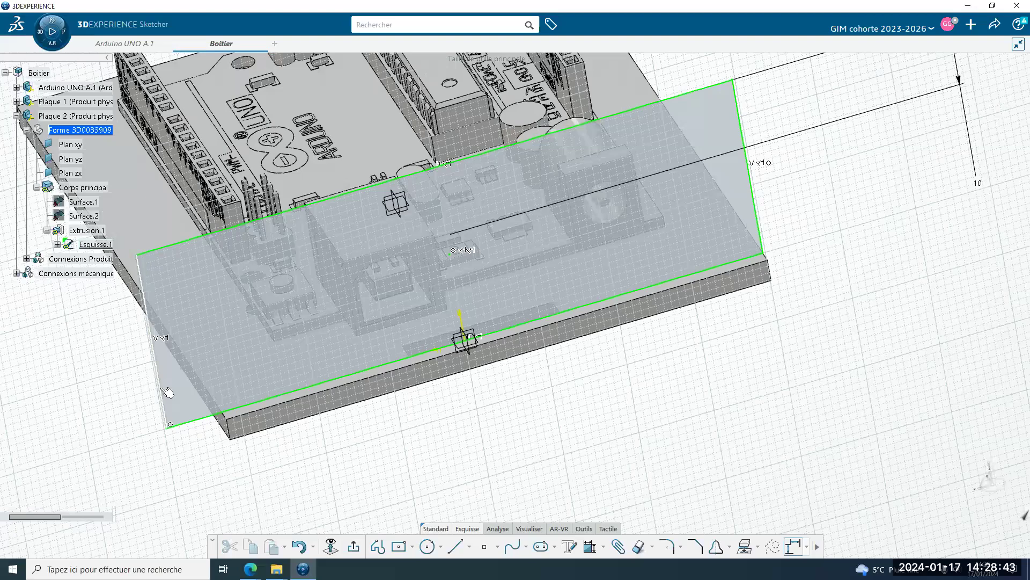
pyautogui.scroll(-5, 468, 360)
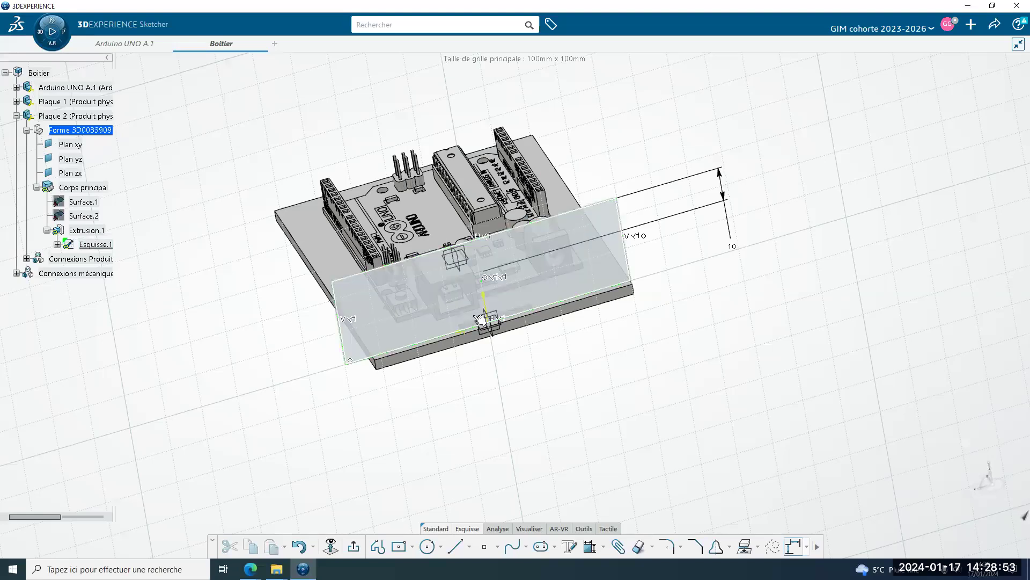
pyautogui.click(493, 288)
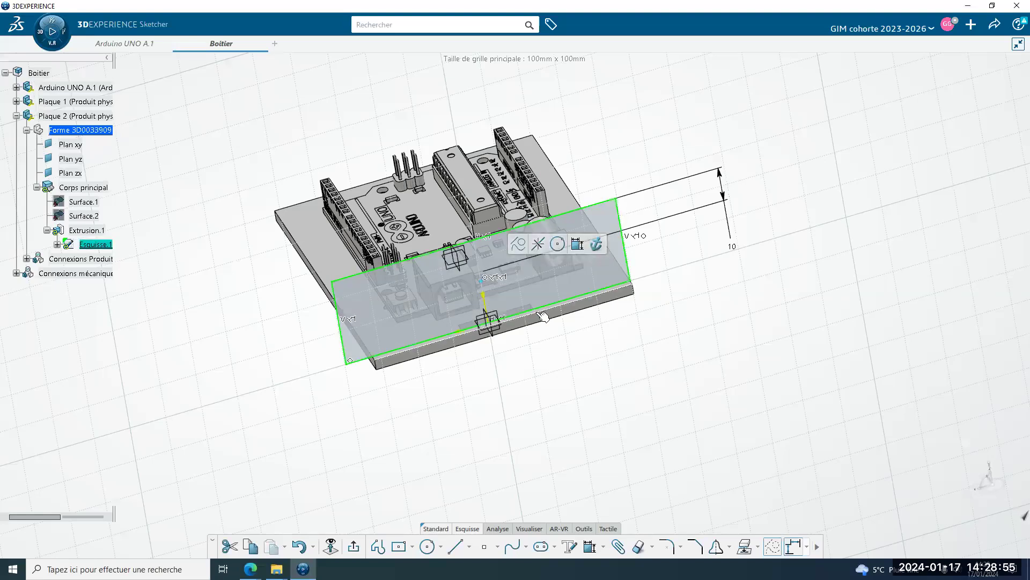
pyautogui.press('Escape')
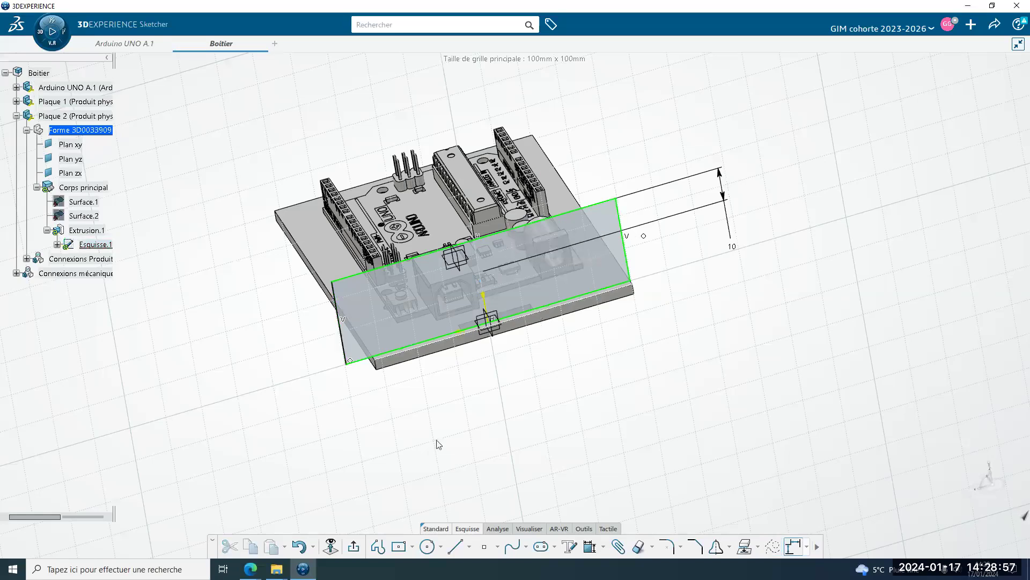
# Constrain the rectangle's other vertical edge to coincide with Plaque 1's opposite side face and exit the sketch.
pyautogui.moveTo(406, 415); pyautogui.dragTo(446, 433, button='middle')
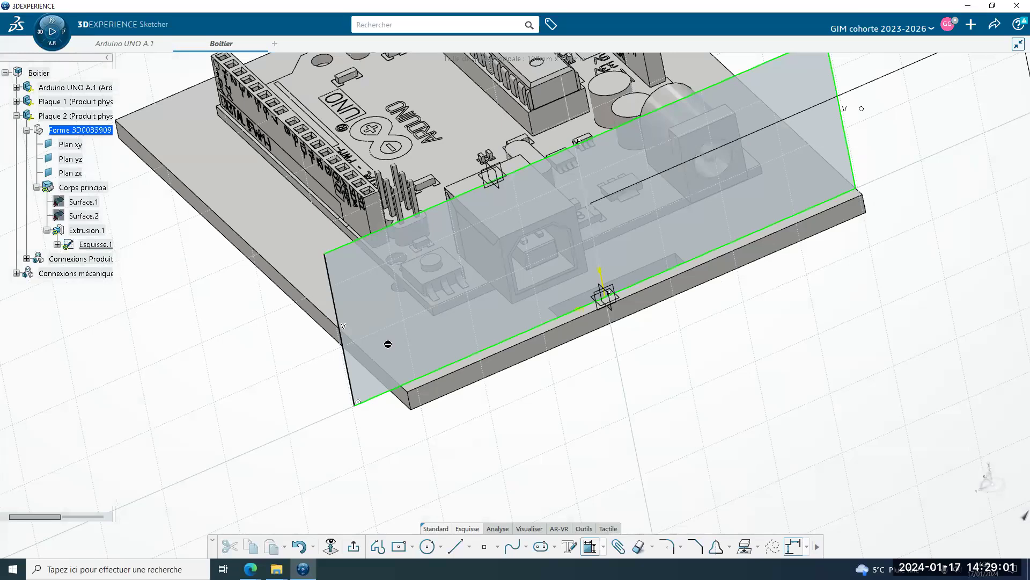
pyautogui.click(340, 327)
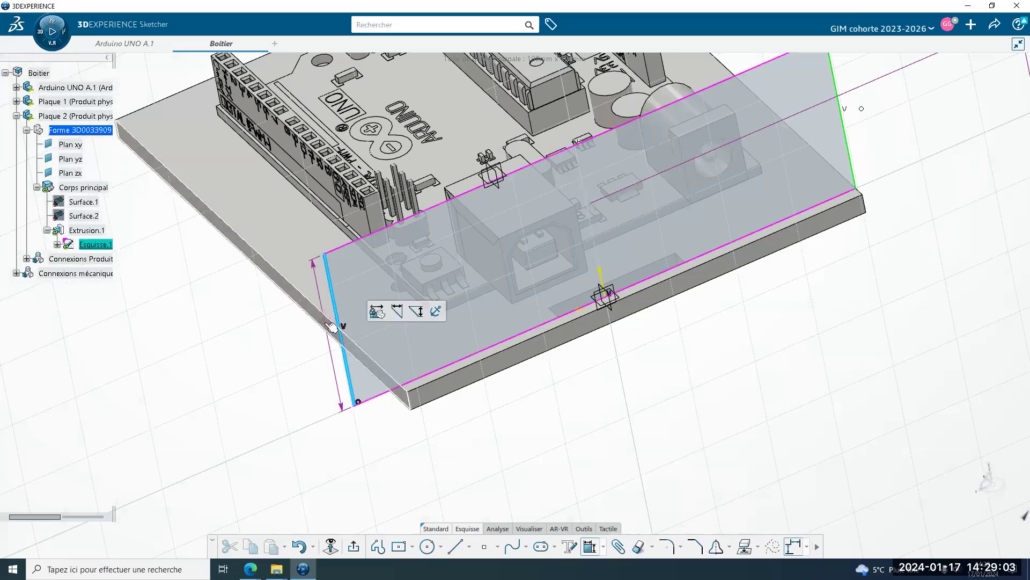
pyautogui.click(462, 287)
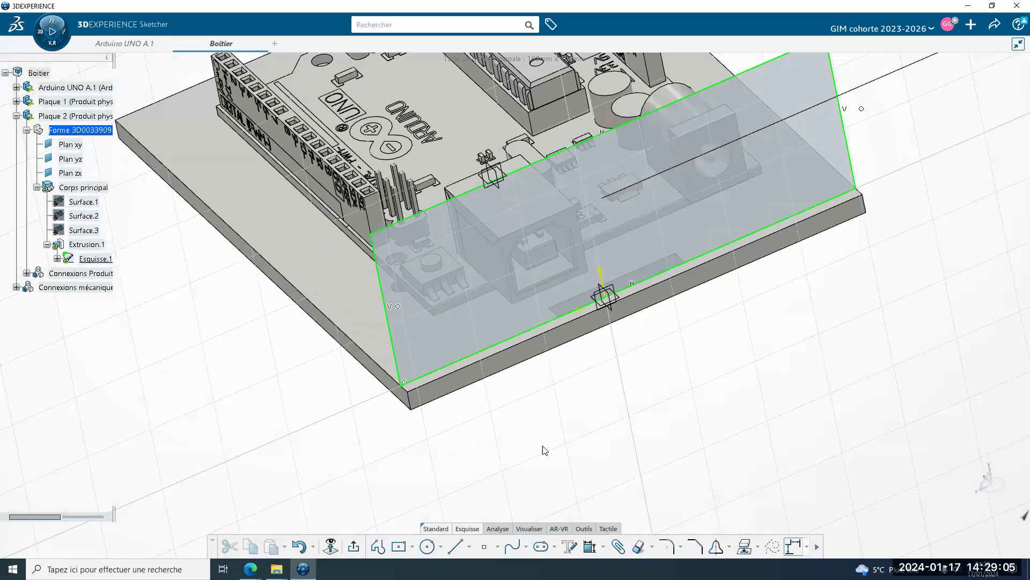
pyautogui.moveTo(781, 383)
pyautogui.mouseDown(button='middle')
pyautogui.moveTo(649, 451)
pyautogui.moveTo(378, 544)
pyautogui.mouseUp(button='middle')
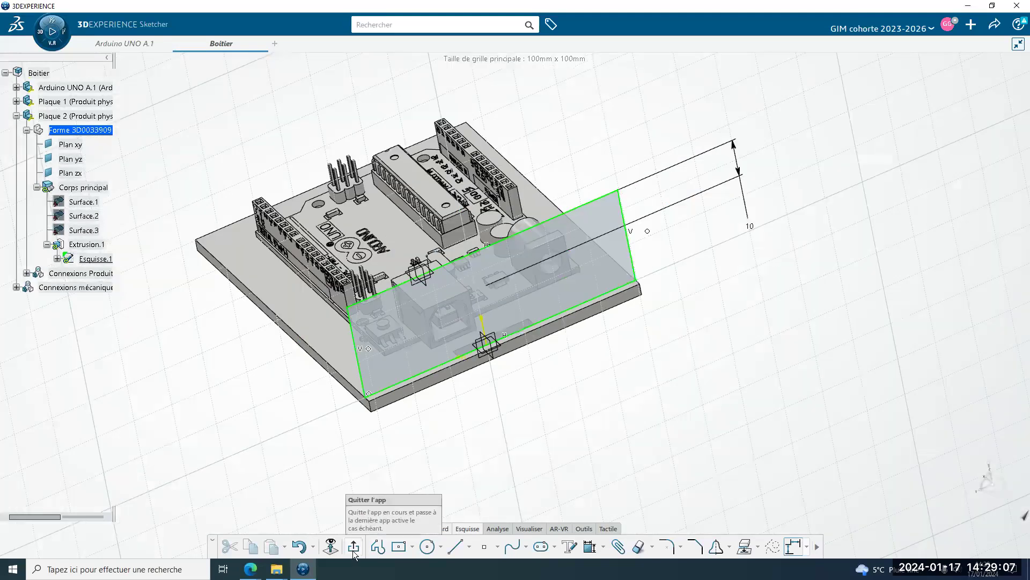
pyautogui.click(353, 546)
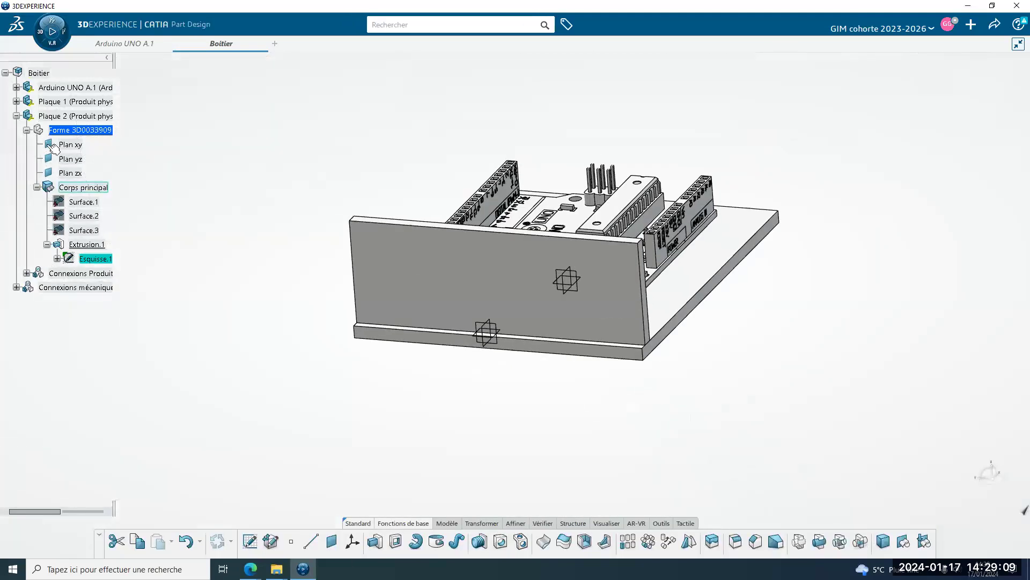
# Examine the constraints of the rigid connection between Plaque 1 and Plaque 2, and the constrained sketch of Plaque 2's extrusion.
pyautogui.click(16, 287)
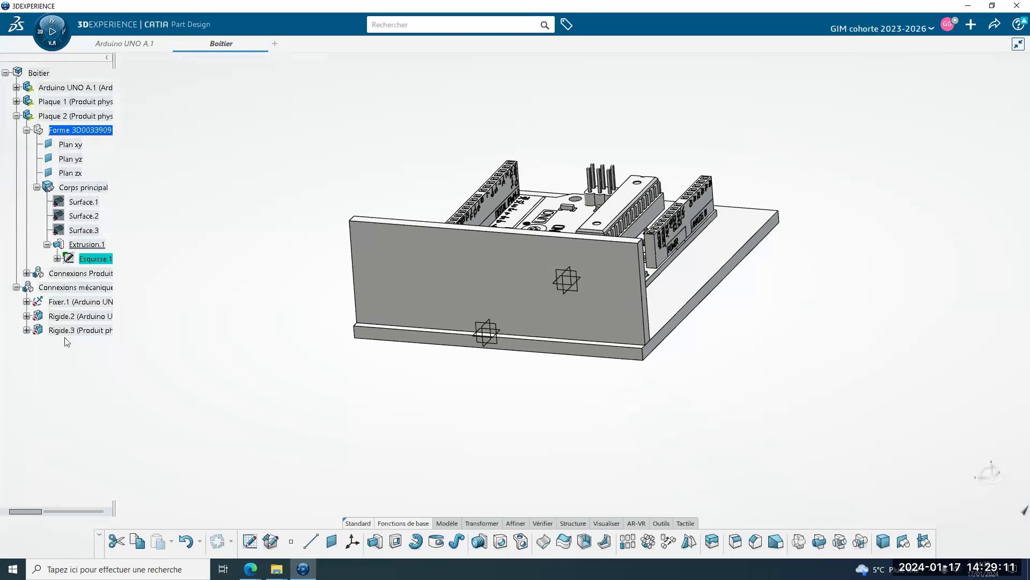
pyautogui.click(65, 330)
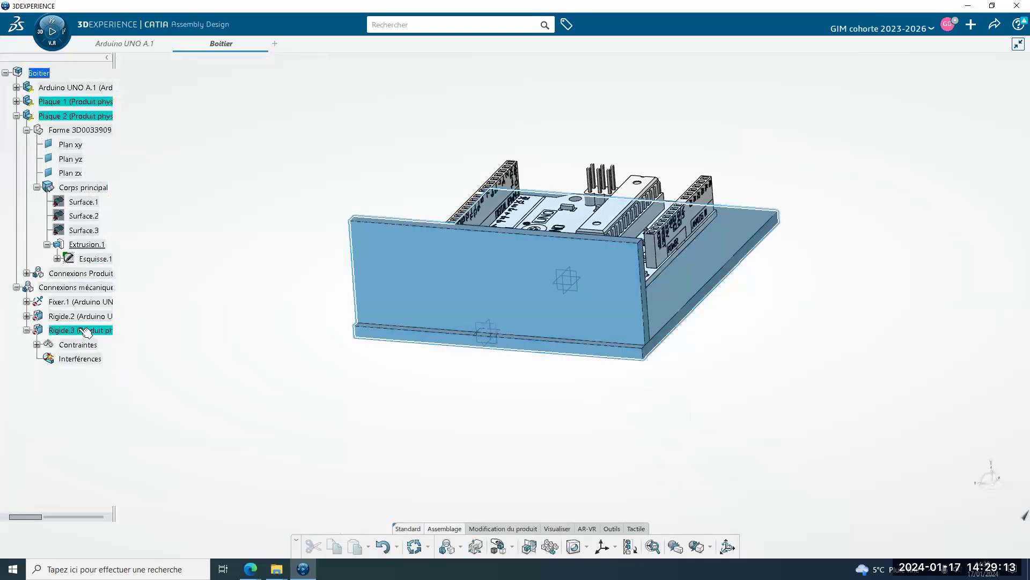
pyautogui.doubleClick(86, 330)
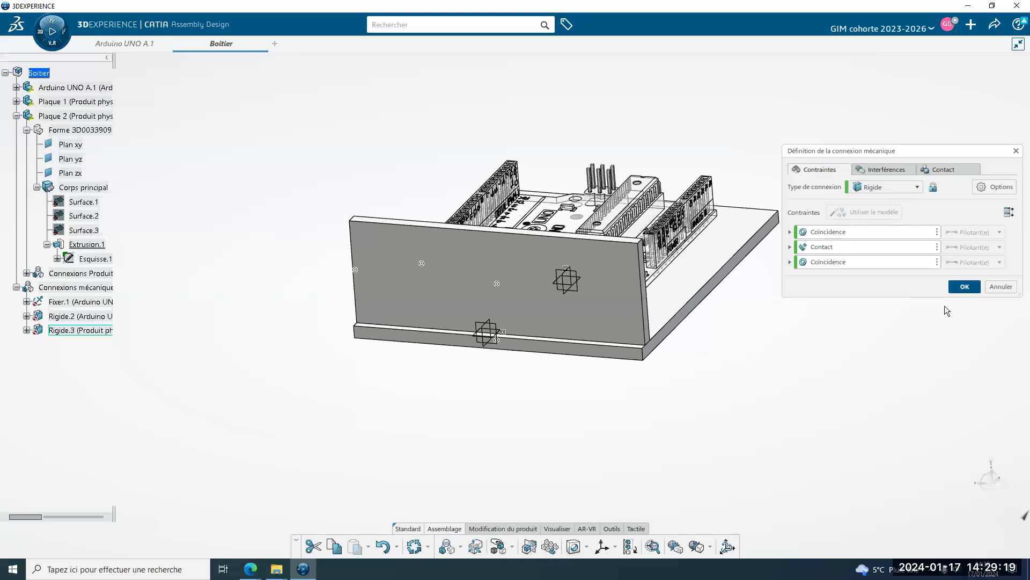
pyautogui.moveTo(276, 446); pyautogui.dragTo(178, 428, button='middle')
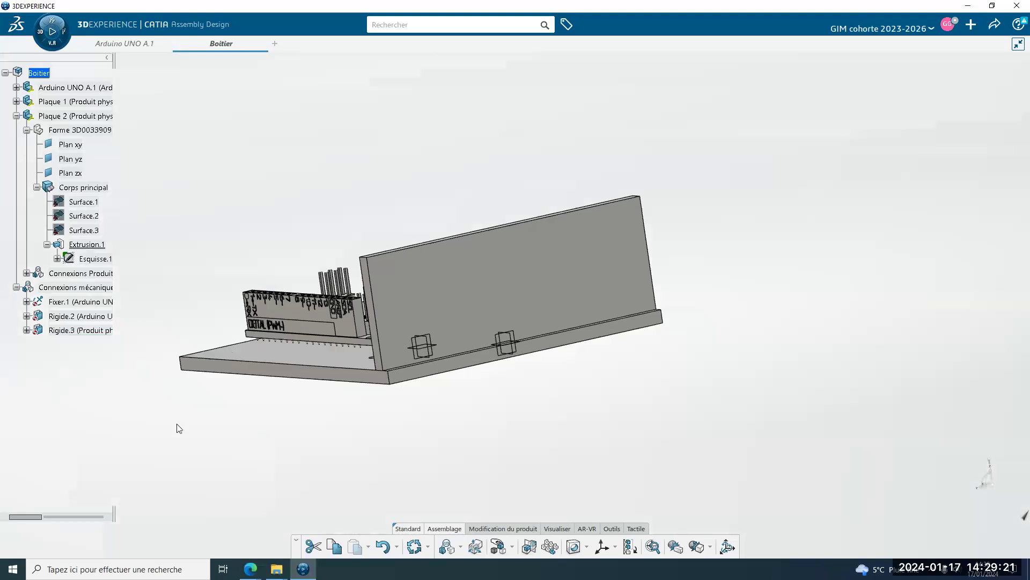
pyautogui.click(87, 244)
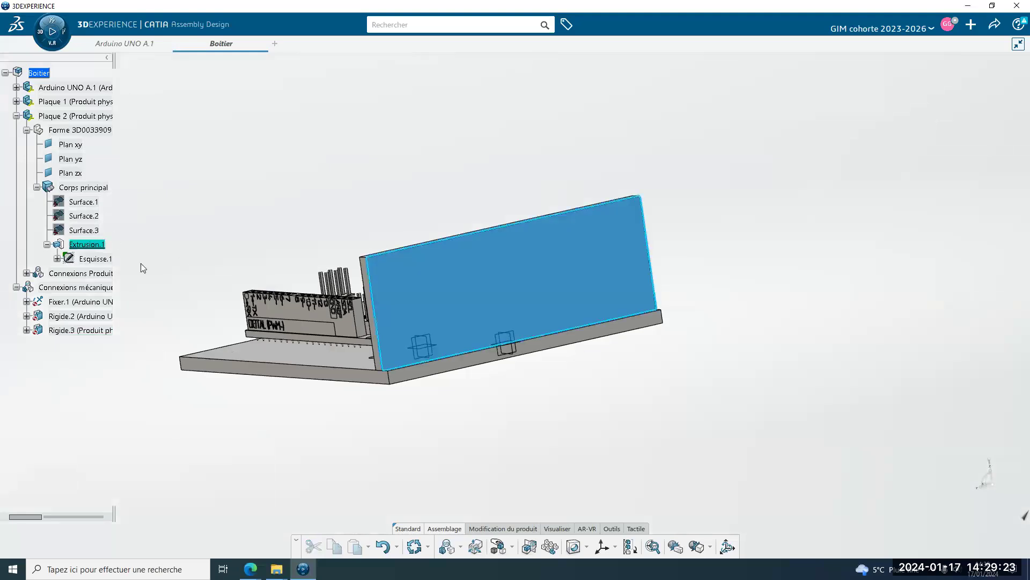
pyautogui.click(95, 259)
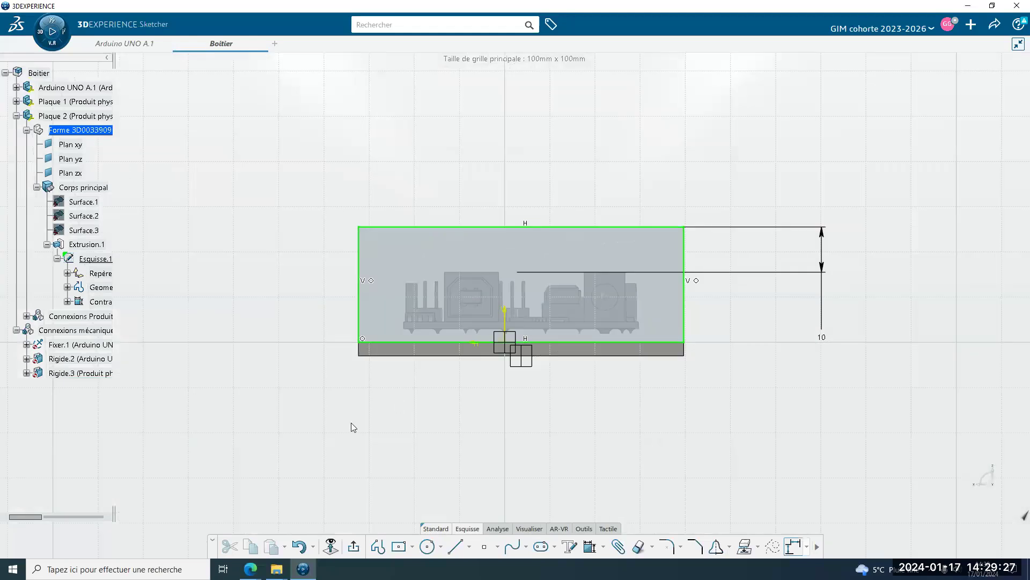
pyautogui.moveTo(374, 416)
pyautogui.mouseDown(button='middle')
pyautogui.moveTo(396, 352)
pyautogui.moveTo(453, 391)
pyautogui.moveTo(591, 426)
pyautogui.moveTo(567, 462)
pyautogui.moveTo(534, 409)
pyautogui.mouseUp(button='middle')
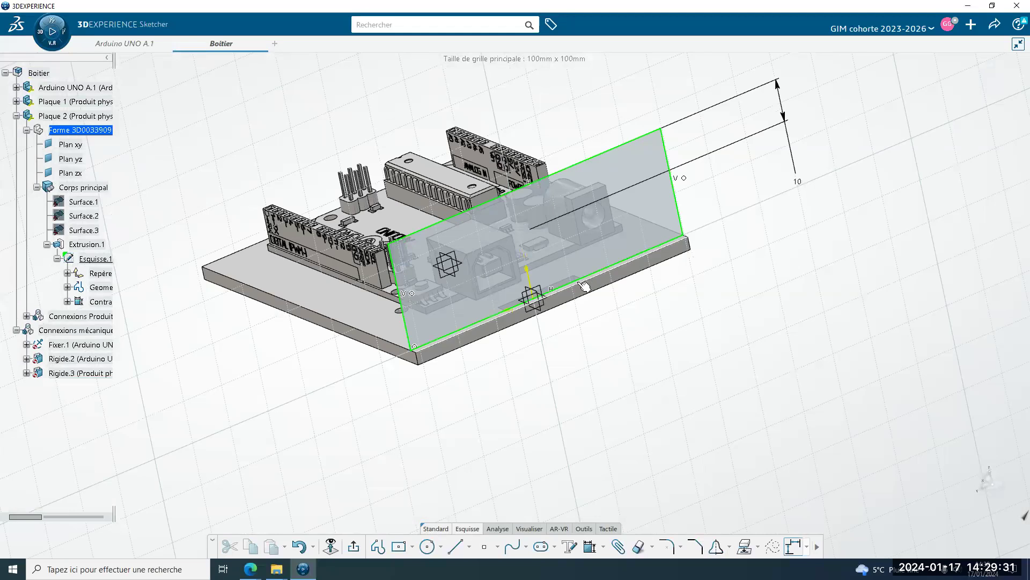
pyautogui.doubleClick(495, 410)
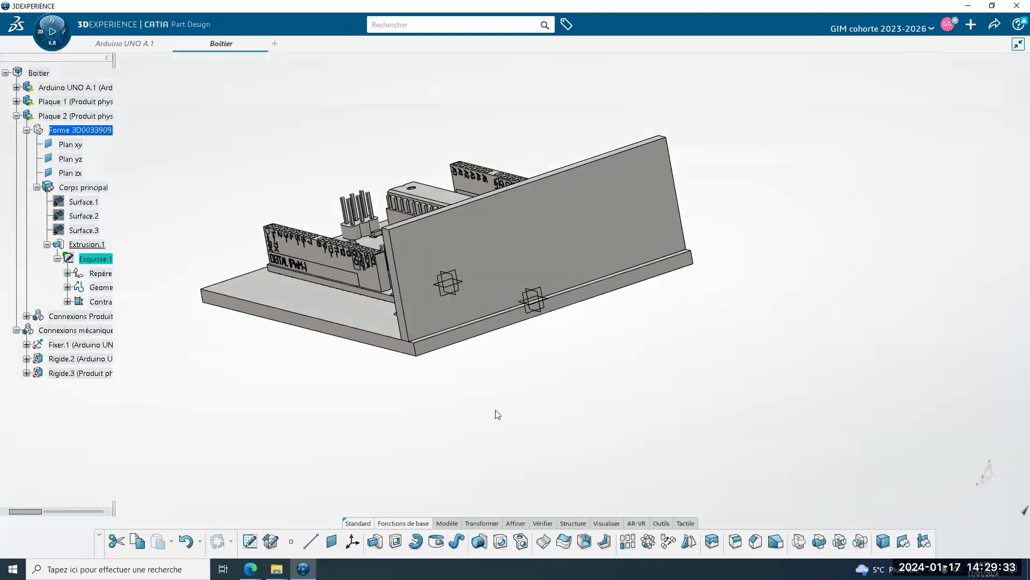
# Create a sketch on Plaque 2's outer face and project Plaque 1's slot wall into it as the tab profile.
pyautogui.click(471, 287)
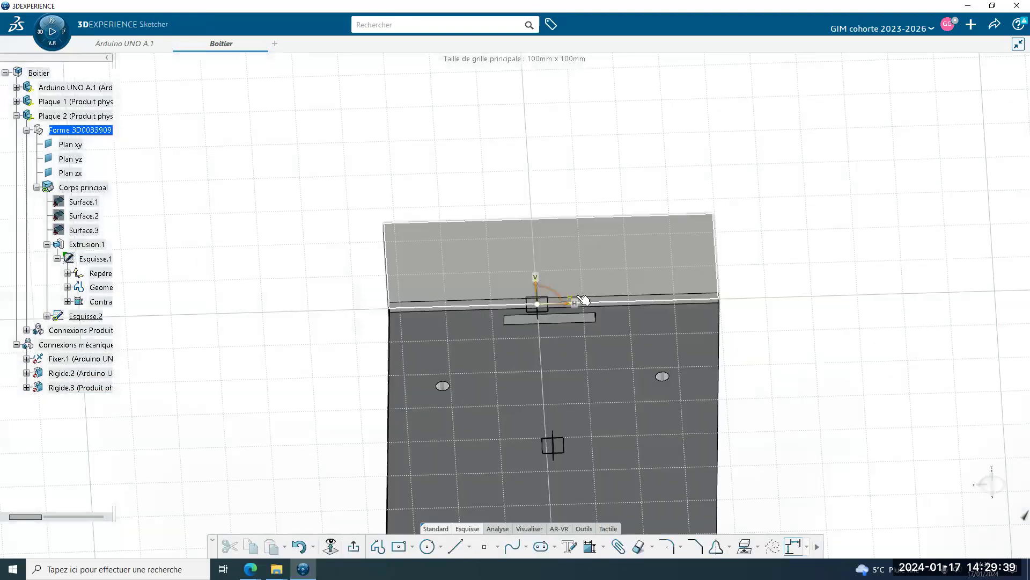
pyautogui.click(576, 321)
pyautogui.click(604, 282)
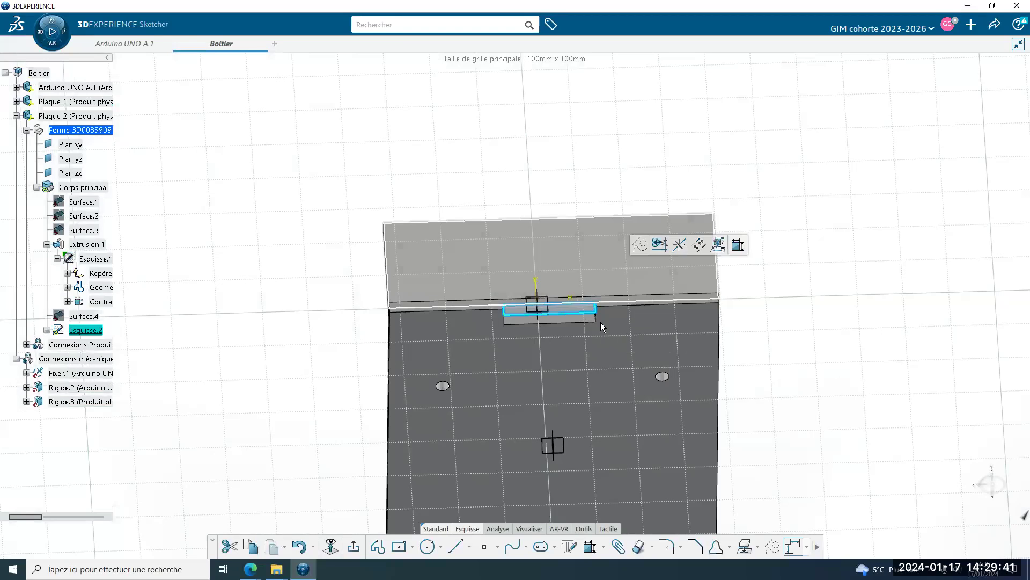
pyautogui.moveTo(506, 368); pyautogui.dragTo(348, 556, button='middle')
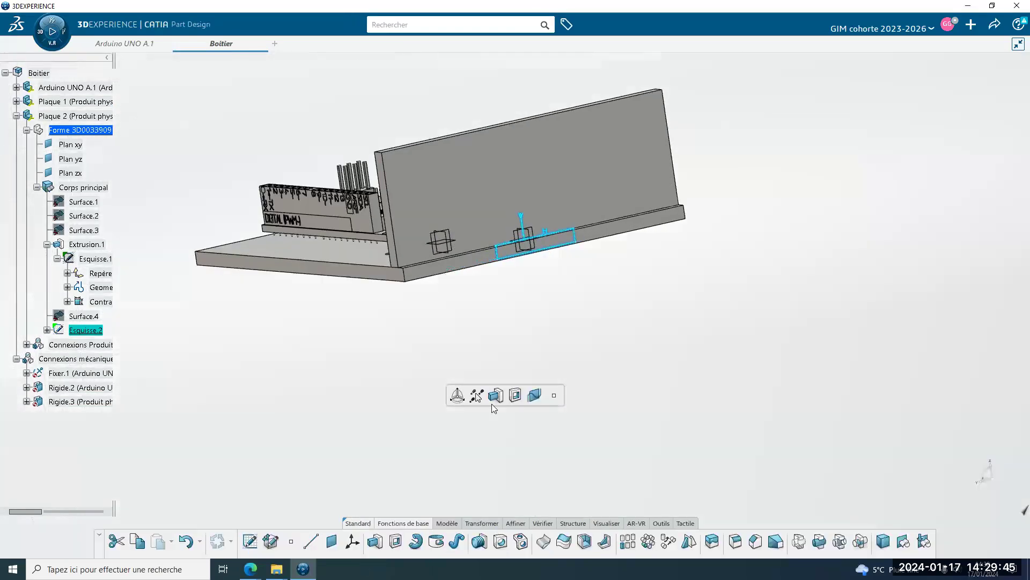
# Extrude the projected tab profile 3 mm in the reversed direction, through Plaque 2's thickness.
pyautogui.click(495, 396)
pyautogui.moveTo(328, 287); pyautogui.dragTo(580, 305, button='middle')
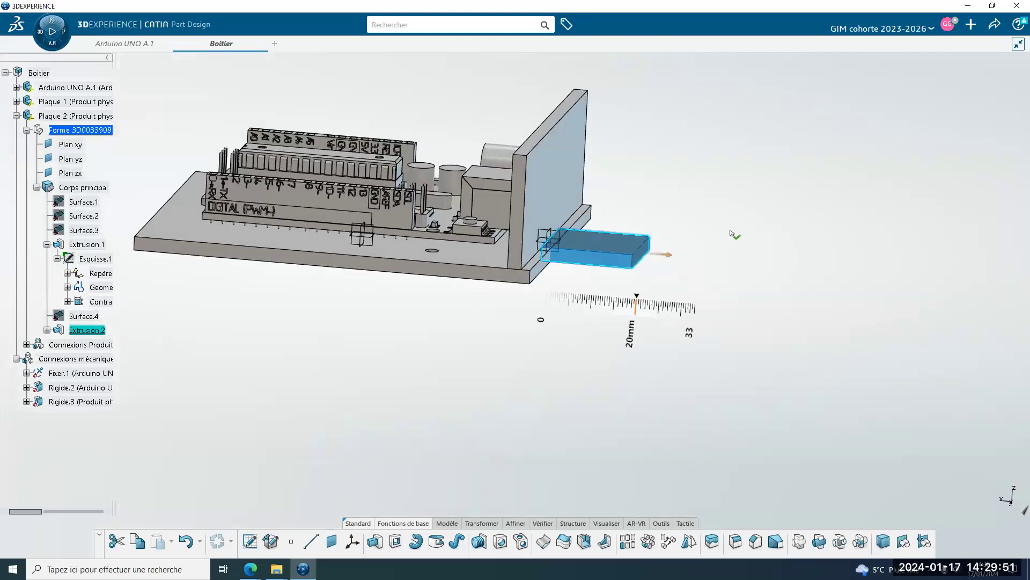
pyautogui.click(750, 218)
pyautogui.click(598, 260)
pyautogui.doubleClick(597, 260)
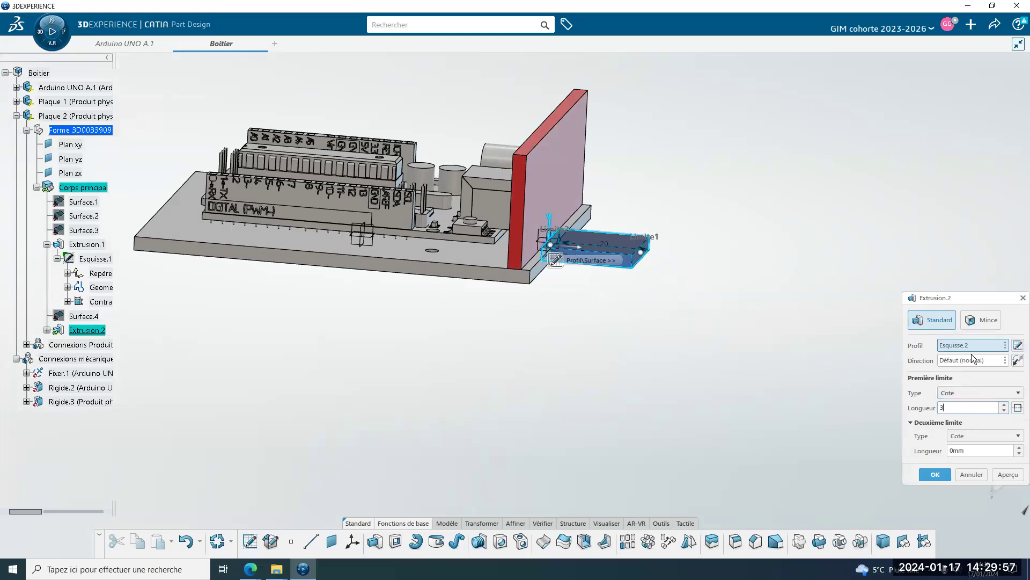
pyautogui.click(1018, 363)
pyautogui.moveTo(627, 347)
pyautogui.mouseDown(button='middle')
pyautogui.moveTo(639, 277)
pyautogui.moveTo(633, 338)
pyautogui.mouseUp(button='middle')
pyautogui.click(927, 476)
# Start a sketch on Plaque 2's outer face, in front of the Arduino's USB connector.
pyautogui.moveTo(572, 383); pyautogui.dragTo(508, 310, button='middle')
pyautogui.click(510, 201)
pyautogui.click(515, 275)
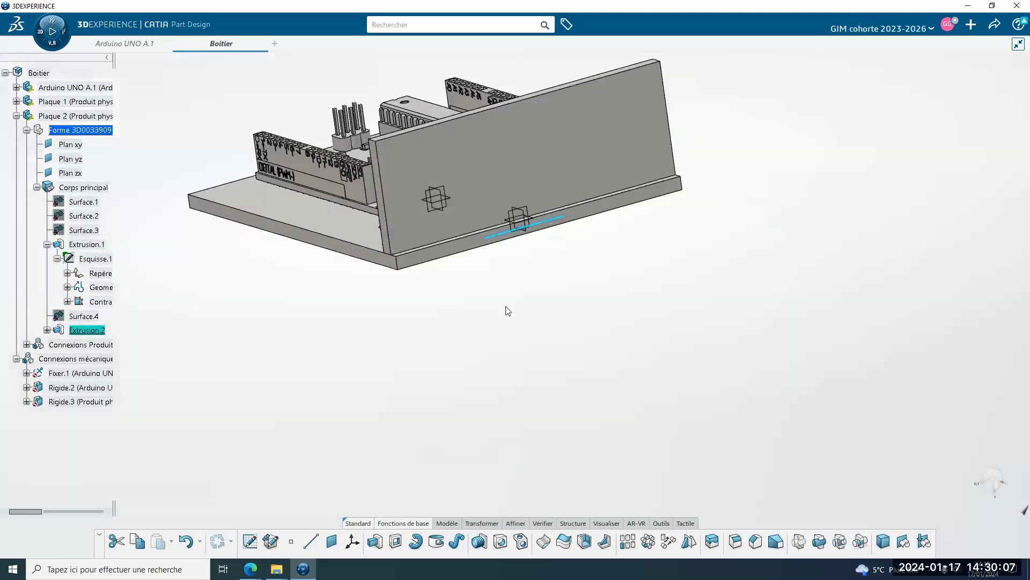
pyautogui.click(393, 273)
pyautogui.moveTo(393, 273); pyautogui.dragTo(633, 408, button='middle')
pyautogui.click(557, 228)
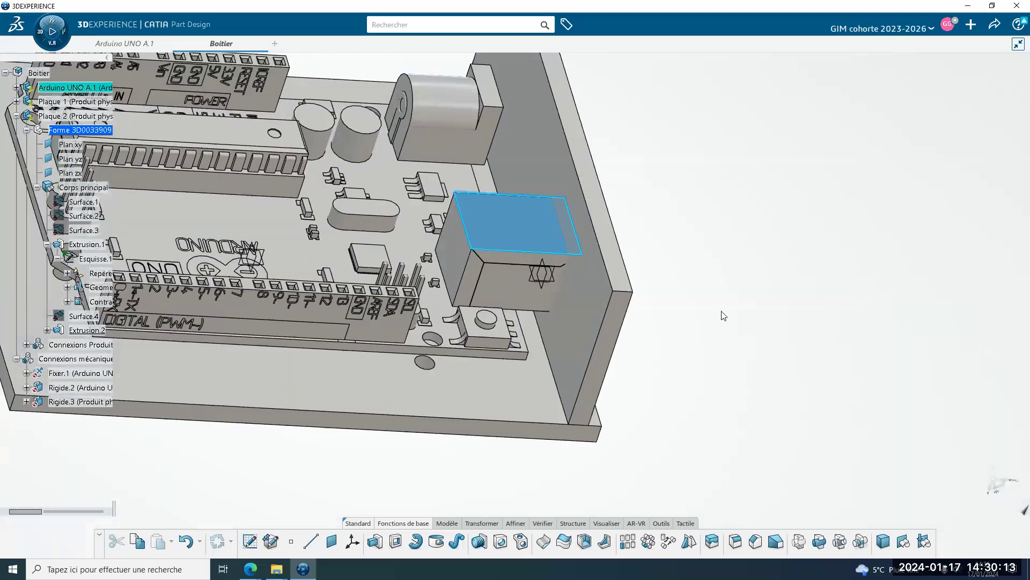
pyautogui.moveTo(722, 315); pyautogui.dragTo(417, 284, button='middle')
pyautogui.moveTo(545, 235); pyautogui.dragTo(533, 253, button='middle')
pyautogui.moveTo(630, 413); pyautogui.dragTo(458, 249, button='middle')
pyautogui.click(572, 227)
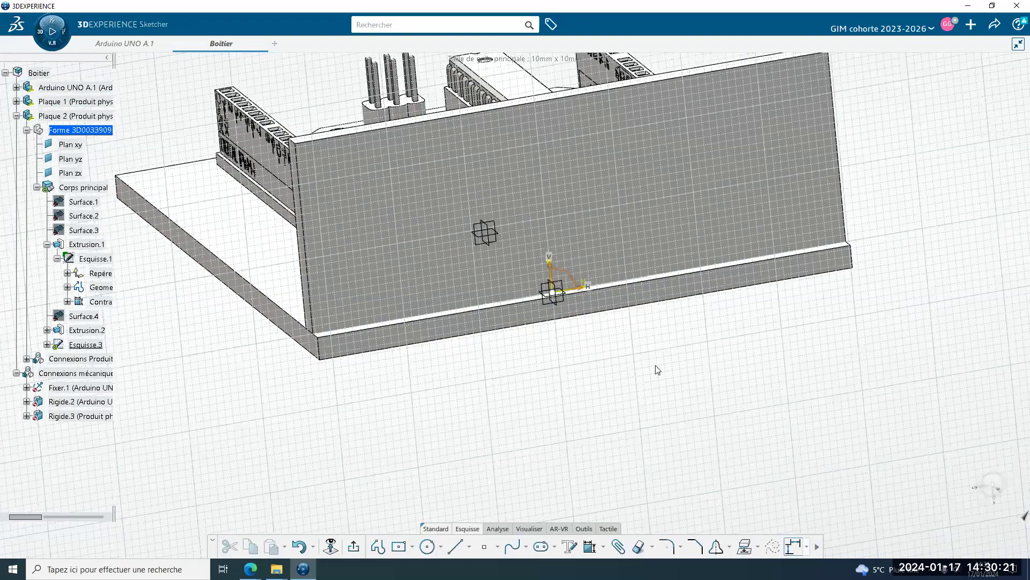
pyautogui.click(428, 166)
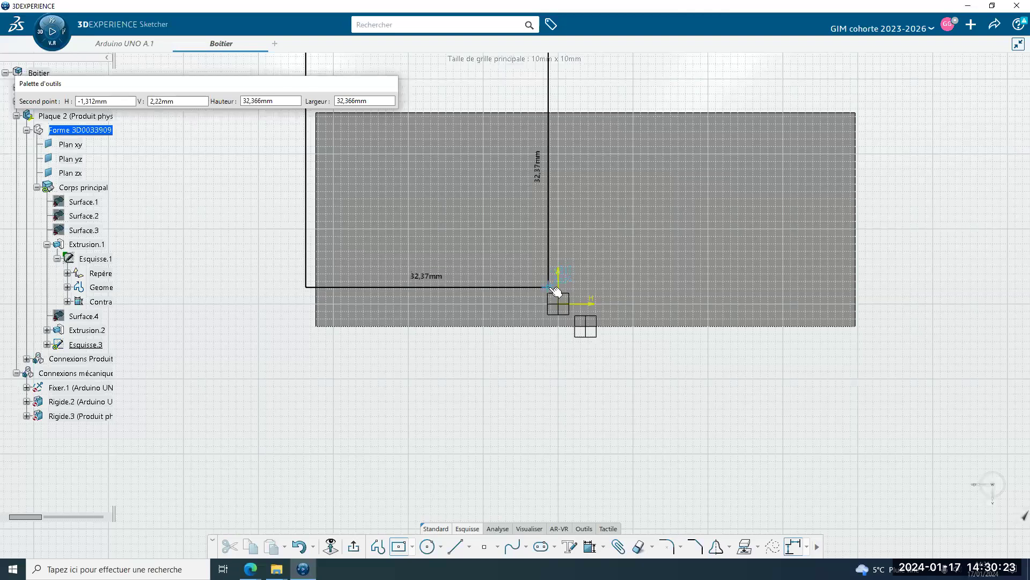
pyautogui.click(547, 287)
pyautogui.hotkey('ctrl', 'z')
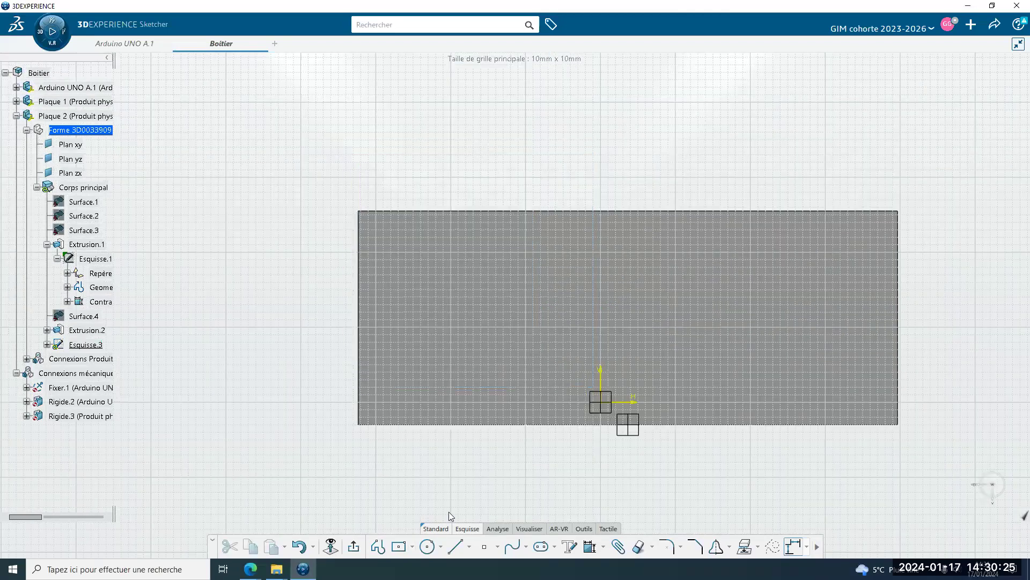
# Sketch a rectangle about 16 mm wide on Plaque 2's outer face near the USB connector.
pyautogui.click(412, 547)
pyautogui.click(416, 430)
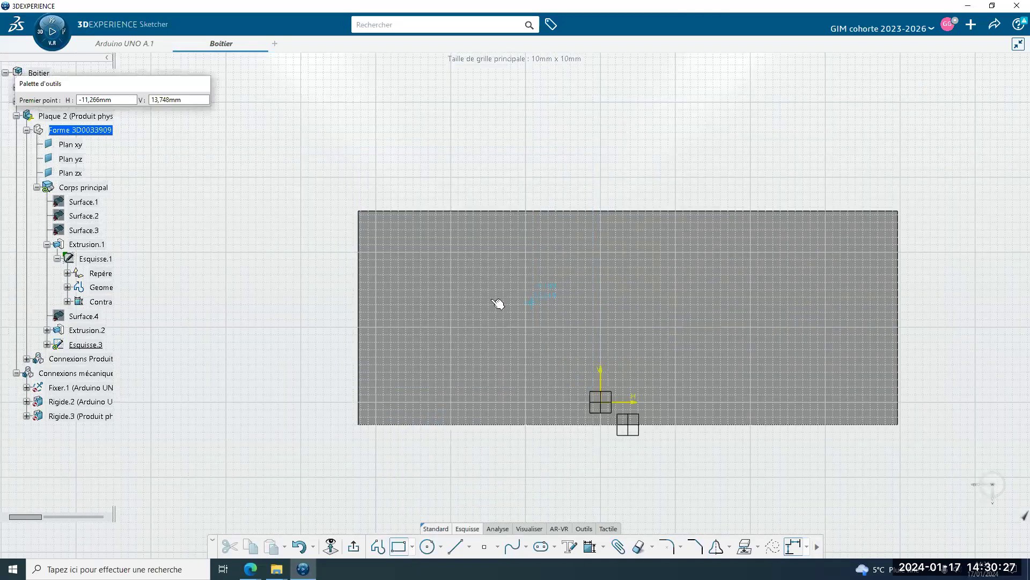
pyautogui.click(446, 272)
pyautogui.click(567, 371)
# Dimension the rectangle's upper edge to 2 mm from the USB connector's top face.
pyautogui.moveTo(327, 423)
pyautogui.mouseDown(button='middle')
pyautogui.moveTo(427, 400)
pyautogui.moveTo(759, 381)
pyautogui.moveTo(622, 303)
pyautogui.moveTo(459, 322)
pyautogui.mouseUp(button='middle')
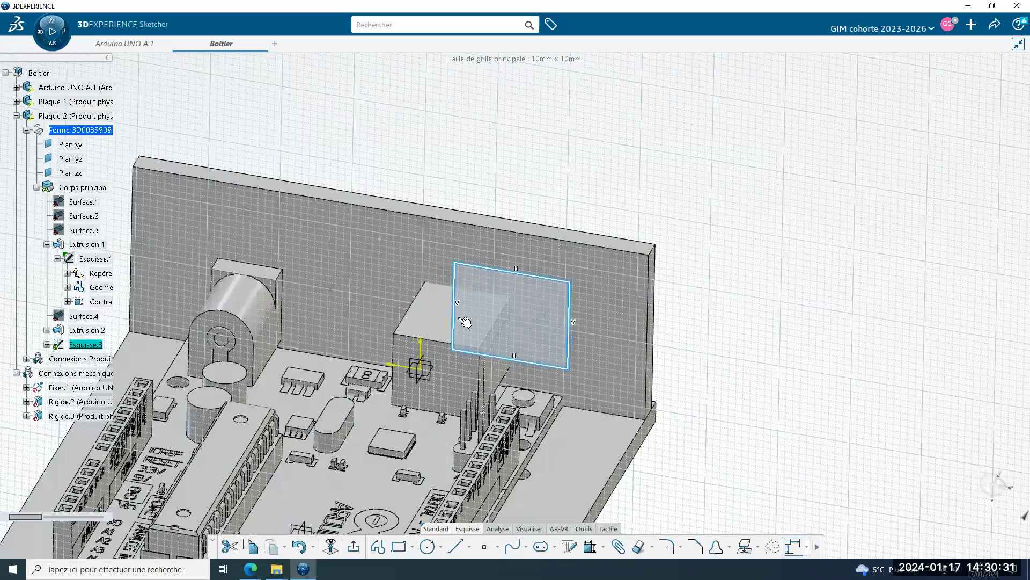
pyautogui.moveTo(503, 275)
pyautogui.mouseDown(button='middle')
pyautogui.moveTo(539, 342)
pyautogui.moveTo(499, 306)
pyautogui.moveTo(498, 284)
pyautogui.mouseUp(button='middle')
pyautogui.moveTo(498, 284); pyautogui.dragTo(501, 288)
pyautogui.moveTo(529, 397)
pyautogui.mouseDown(button='middle')
pyautogui.moveTo(328, 378)
pyautogui.moveTo(699, 420)
pyautogui.mouseUp(button='middle')
pyautogui.click(591, 546)
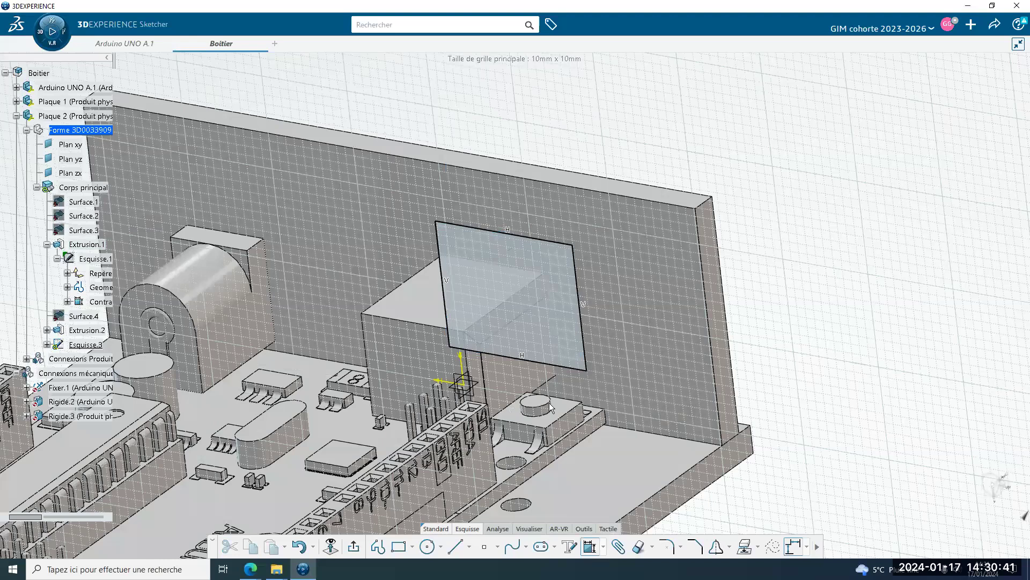
pyautogui.click(525, 237)
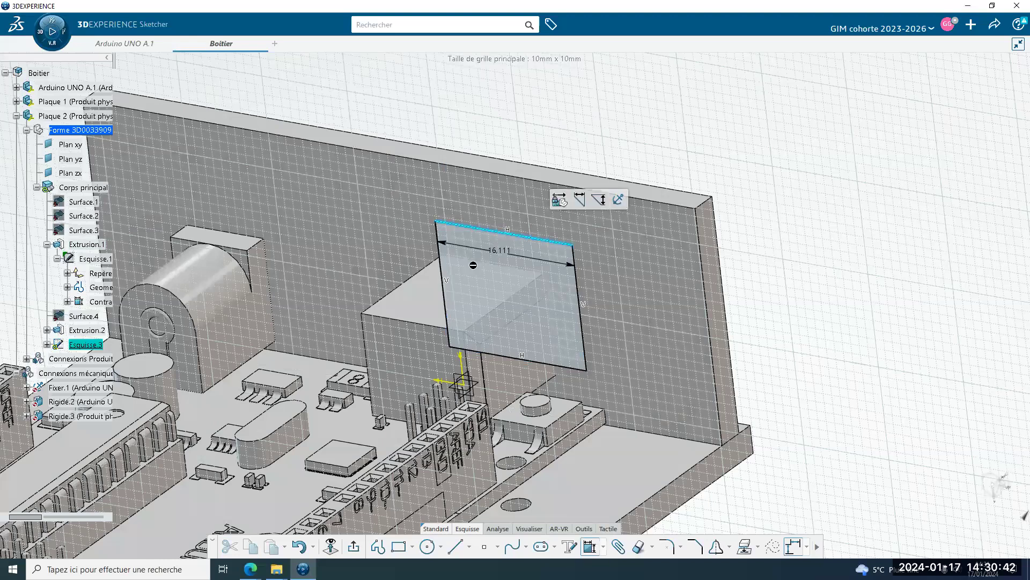
pyautogui.click(423, 306)
pyautogui.click(551, 145)
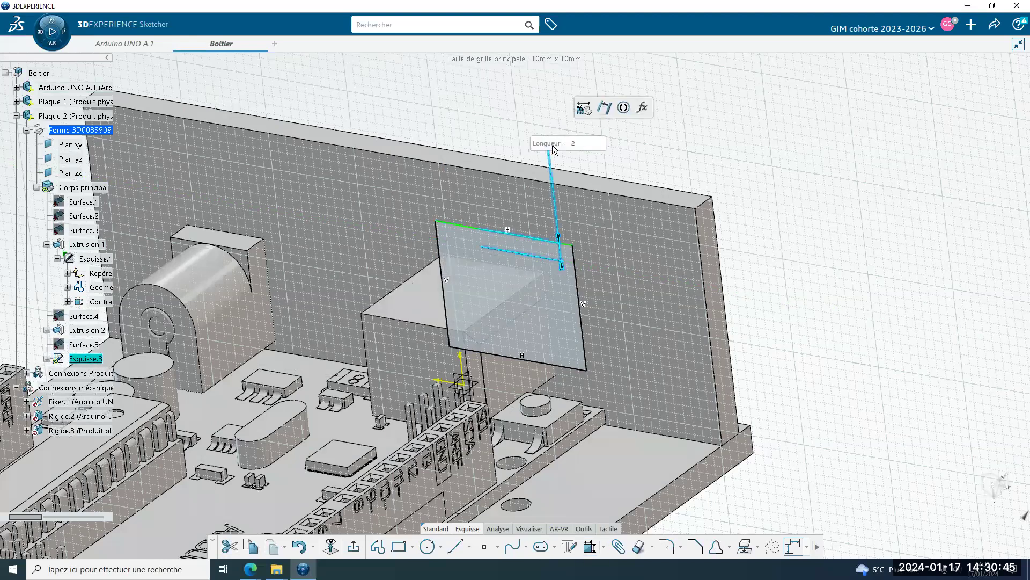
pyautogui.click(619, 308)
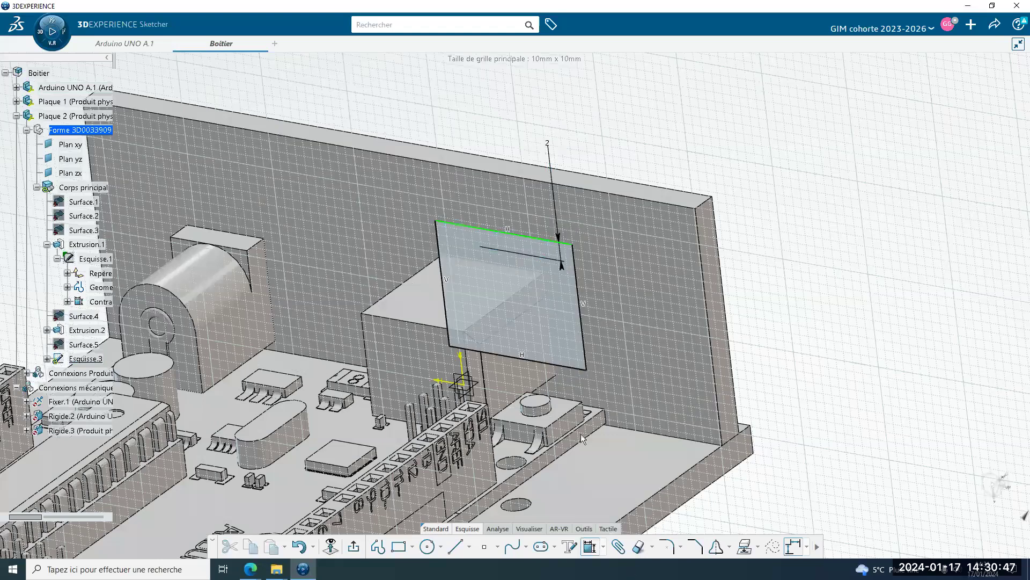
# Dimension the rectangle's vertical edge on the reset button side to 2 mm from the USB connector's adjacent side face.
pyautogui.click(580, 306)
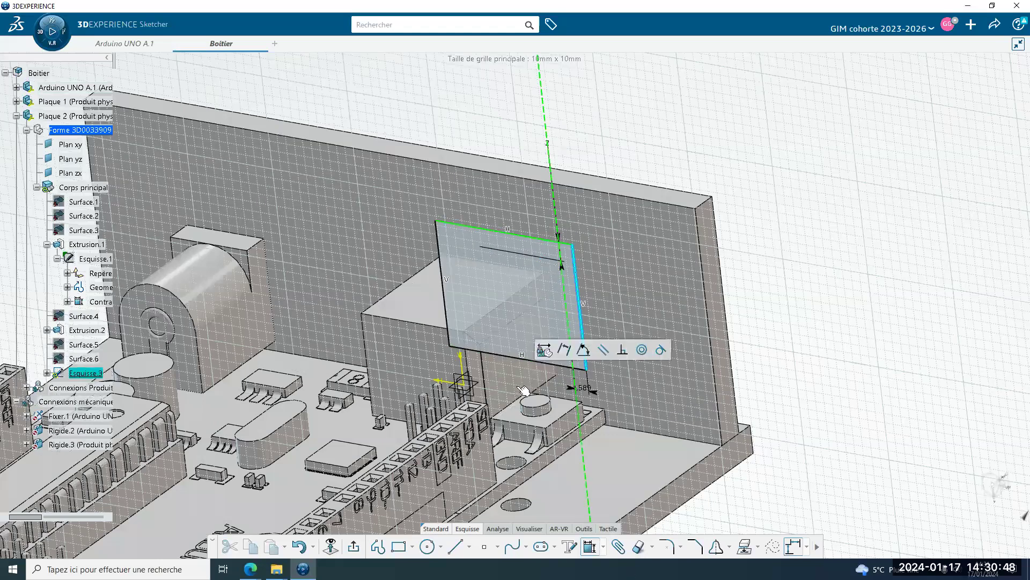
pyautogui.click(796, 308)
pyautogui.write('2')
pyautogui.press('Return')
# Dimension the rectangle's lower edge to 2 mm from the USB connector's underside.
pyautogui.moveTo(661, 438)
pyautogui.mouseDown(button='middle')
pyautogui.moveTo(587, 331)
pyautogui.moveTo(527, 336)
pyautogui.moveTo(564, 366)
pyautogui.mouseUp(button='middle')
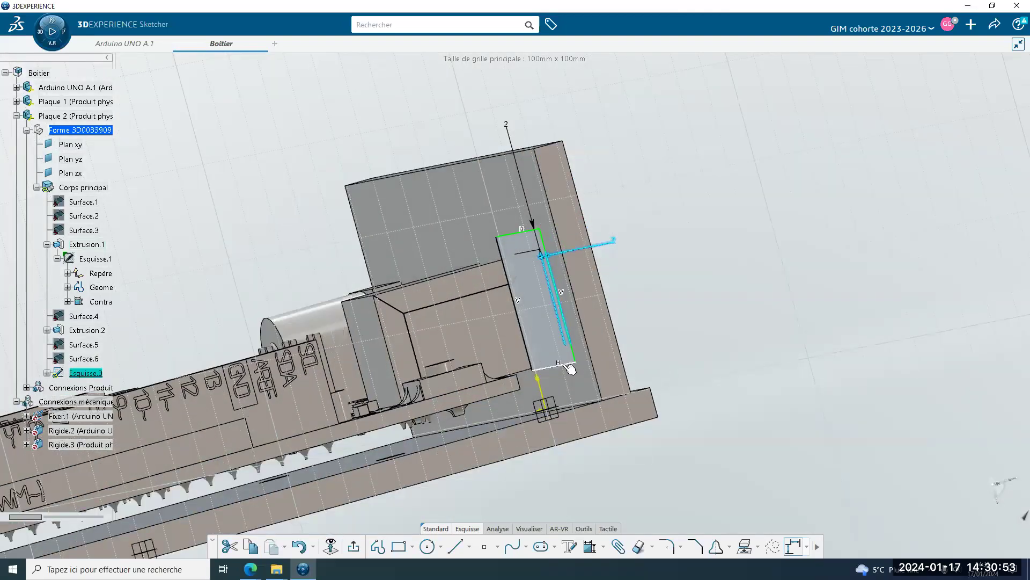
pyautogui.click(565, 365)
pyautogui.click(692, 334)
pyautogui.moveTo(575, 403)
pyautogui.mouseDown(button='middle')
pyautogui.moveTo(510, 357)
pyautogui.moveTo(524, 388)
pyautogui.mouseUp(button='middle')
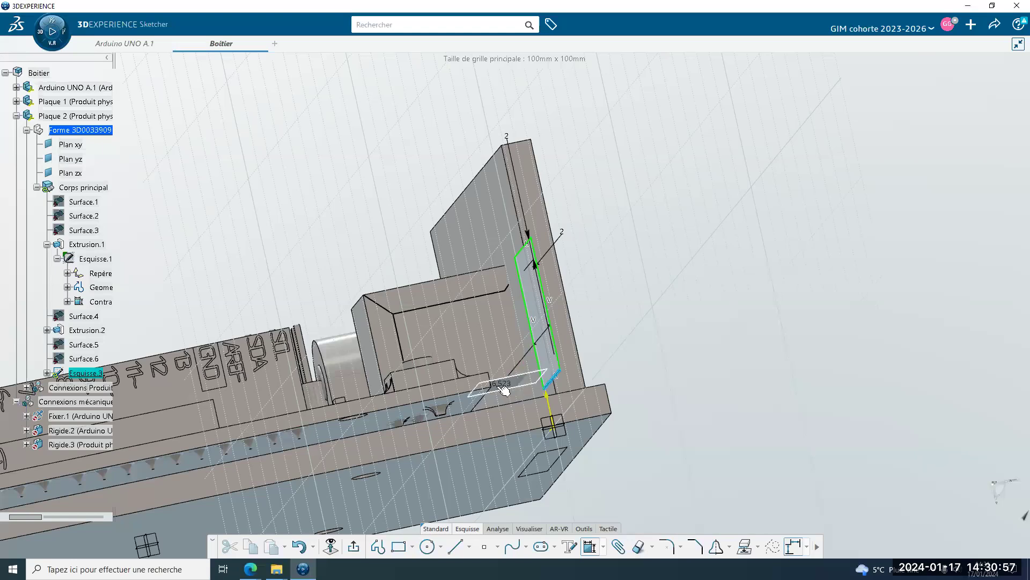
pyautogui.click(503, 388)
pyautogui.click(672, 411)
pyautogui.moveTo(622, 388)
pyautogui.mouseDown(button='middle')
pyautogui.moveTo(689, 411)
pyautogui.moveTo(648, 401)
pyautogui.moveTo(659, 416)
pyautogui.mouseUp(button='middle')
pyautogui.doubleClick(952, 471)
pyautogui.write('2')
pyautogui.press('Return')
# Dimension the rectangle's vertical edge on the power jack side to 2 mm from the USB connector's side face and exit the sketch.
pyautogui.moveTo(796, 442)
pyautogui.mouseDown(button='middle')
pyautogui.moveTo(617, 449)
pyautogui.moveTo(601, 499)
pyautogui.moveTo(469, 426)
pyautogui.moveTo(789, 299)
pyautogui.moveTo(666, 315)
pyautogui.moveTo(562, 377)
pyautogui.mouseUp(button='middle')
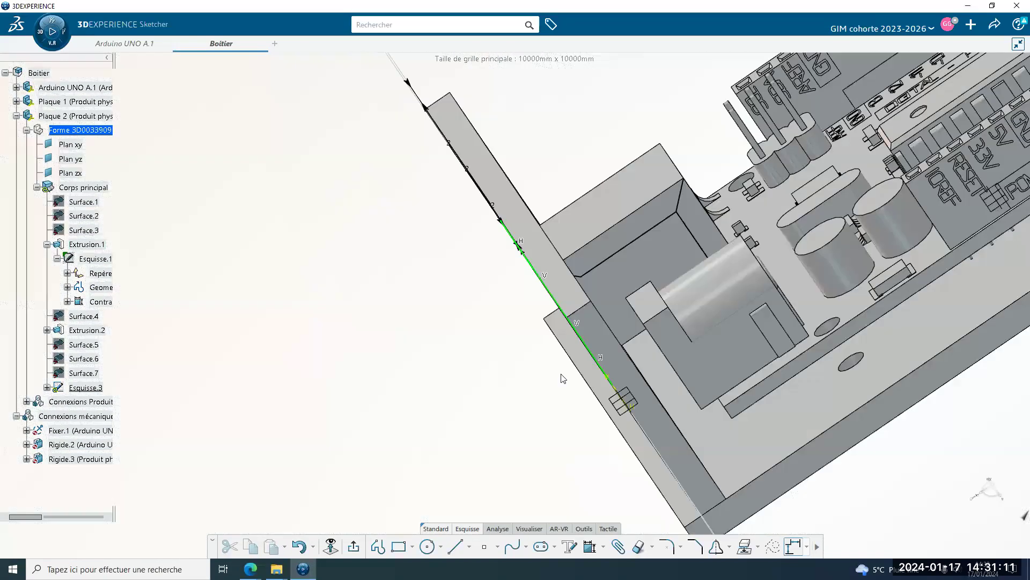
pyautogui.click(586, 551)
pyautogui.click(626, 237)
pyautogui.moveTo(633, 320)
pyautogui.mouseDown(button='middle')
pyautogui.moveTo(588, 359)
pyautogui.moveTo(525, 348)
pyautogui.mouseUp(button='middle')
pyautogui.click(503, 335)
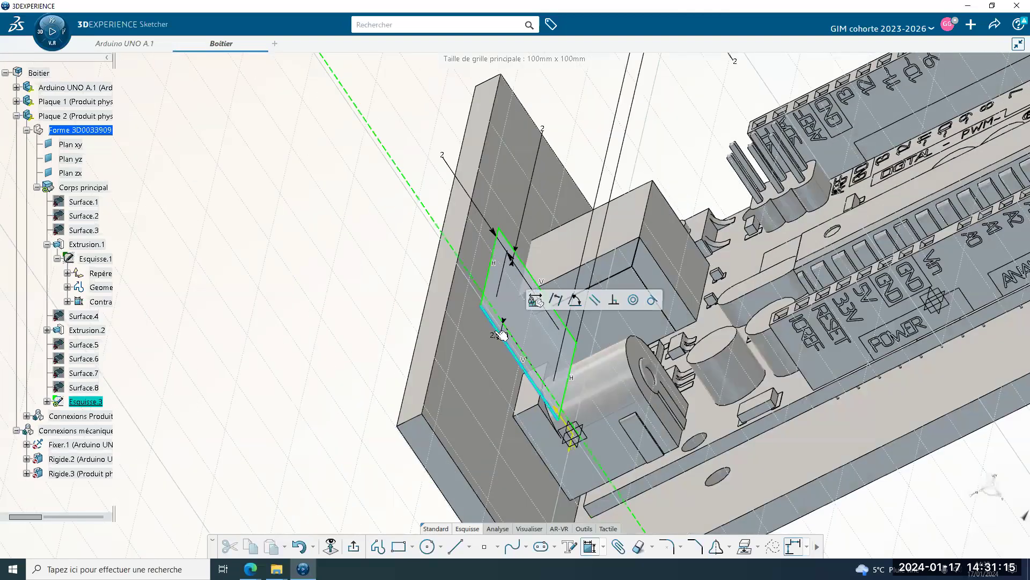
pyautogui.click(377, 253)
pyautogui.write('2')
pyautogui.press('Return')
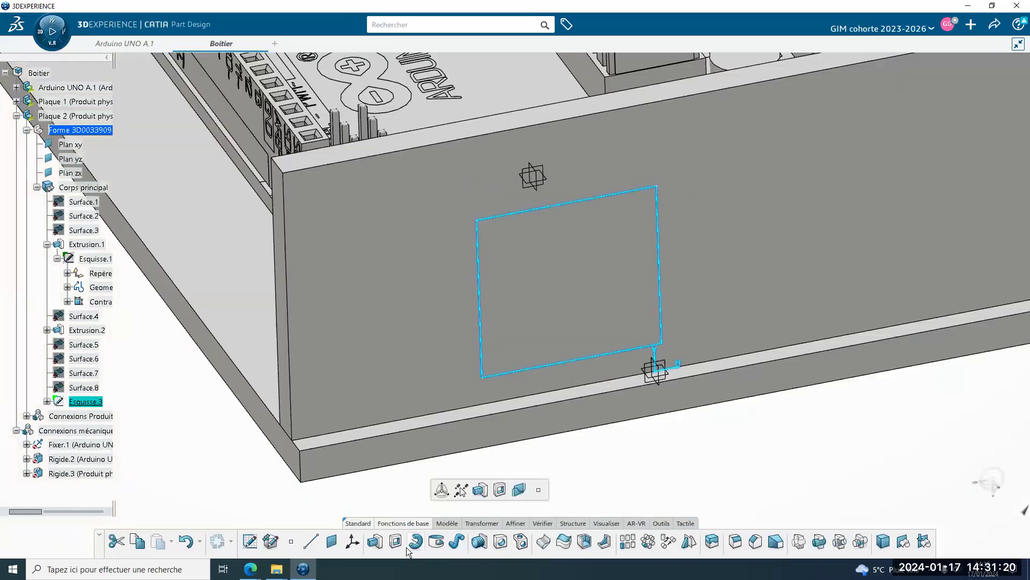
# Cut the USB opening through Plaque 2 with a pocket of the rectangle sketch, limited by Jusqu'au dernier.
pyautogui.click(396, 541)
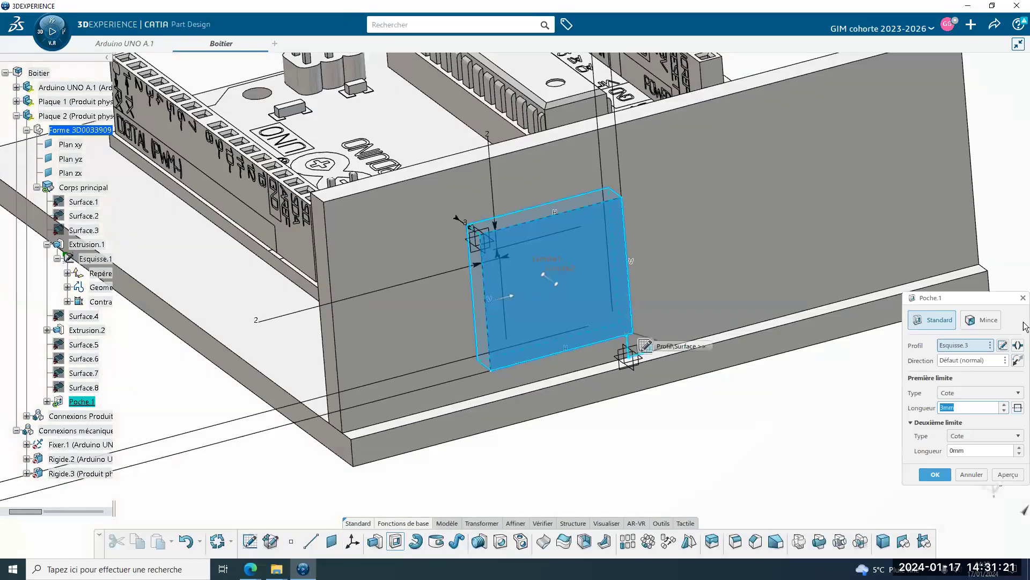
pyautogui.click(989, 395)
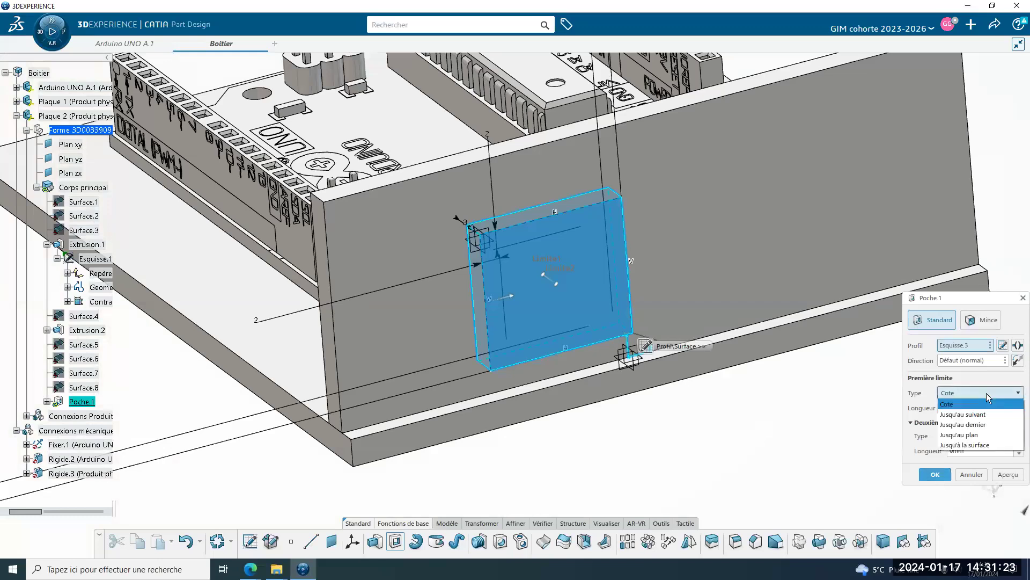
pyautogui.click(987, 424)
pyautogui.click(935, 474)
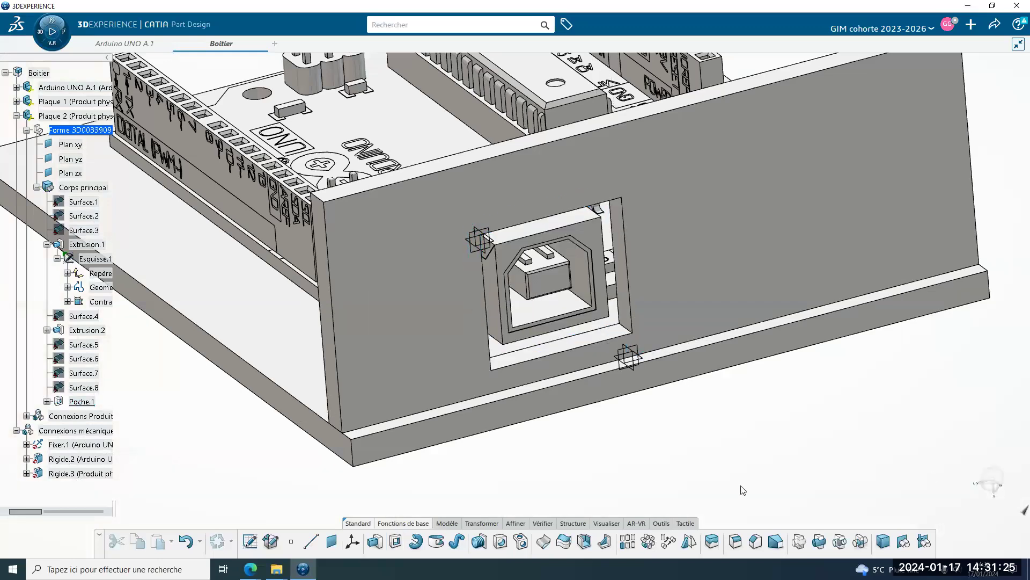
pyautogui.moveTo(650, 471); pyautogui.dragTo(598, 499, button='middle')
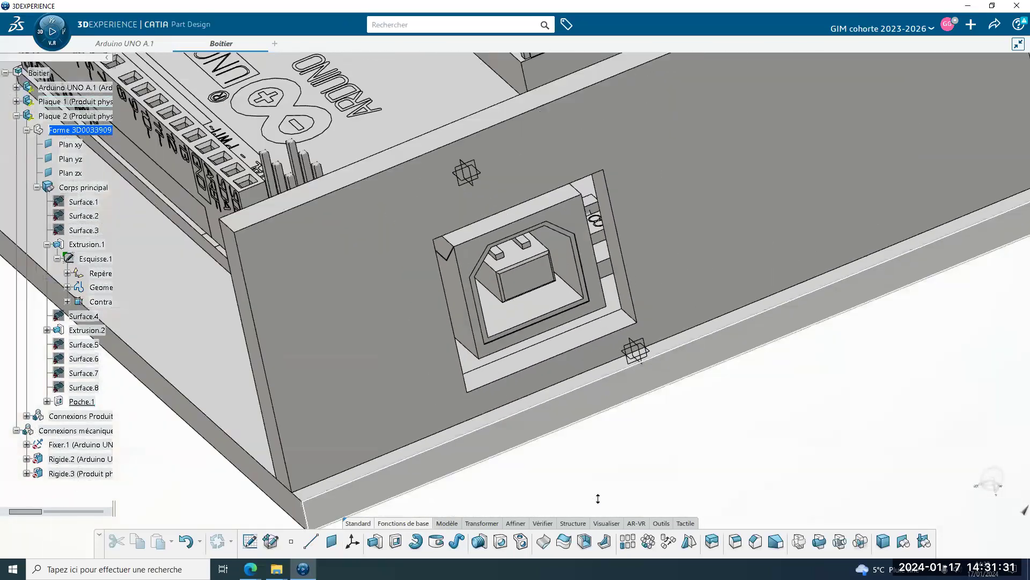
pyautogui.moveTo(570, 263); pyautogui.dragTo(454, 202, button='middle')
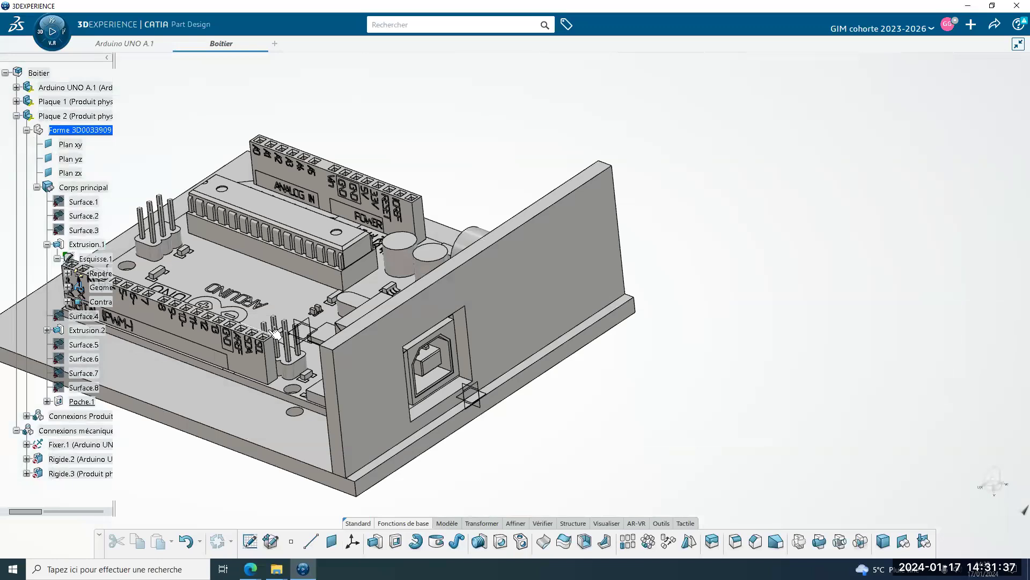
# Examine the Boitier assembly from several sides, checking the USB opening in Plaque 2 and the board's headers, pins and power jack.
pyautogui.moveTo(274, 334); pyautogui.dragTo(434, 220, button='middle')
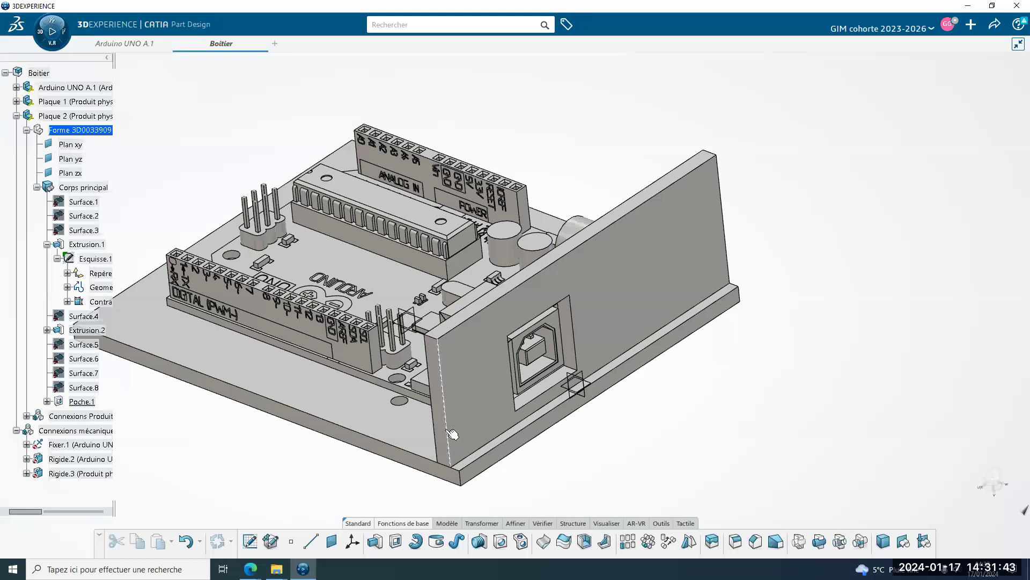
pyautogui.moveTo(678, 480); pyautogui.dragTo(501, 401, button='middle')
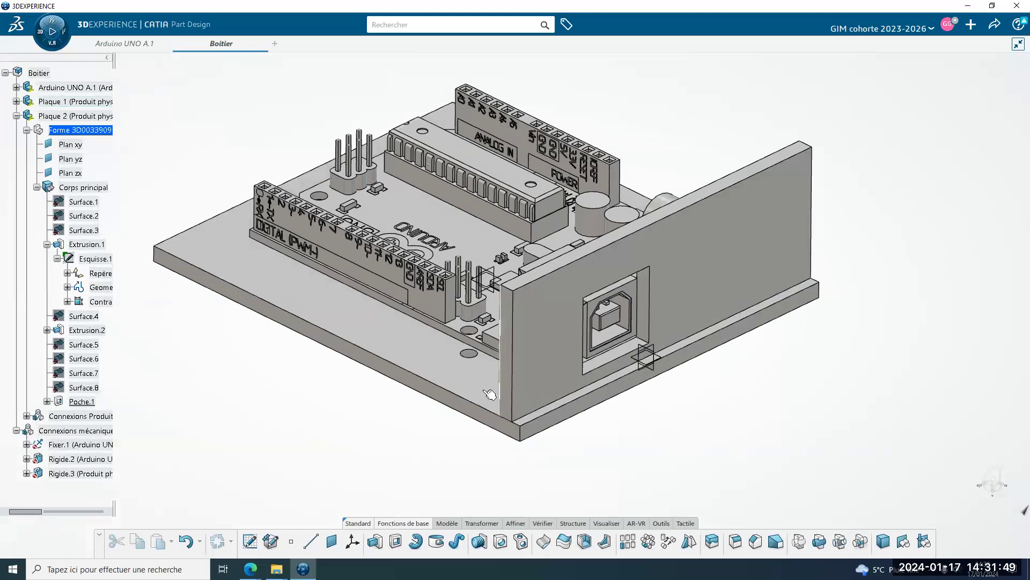
pyautogui.moveTo(322, 246); pyautogui.dragTo(345, 378, button='middle')
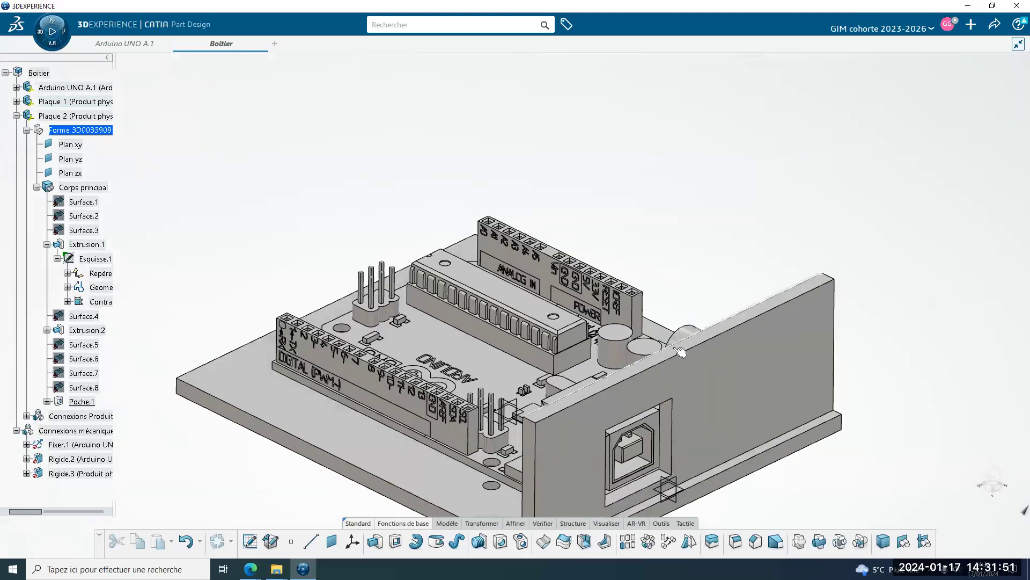
pyautogui.moveTo(750, 453); pyautogui.dragTo(608, 379, button='middle')
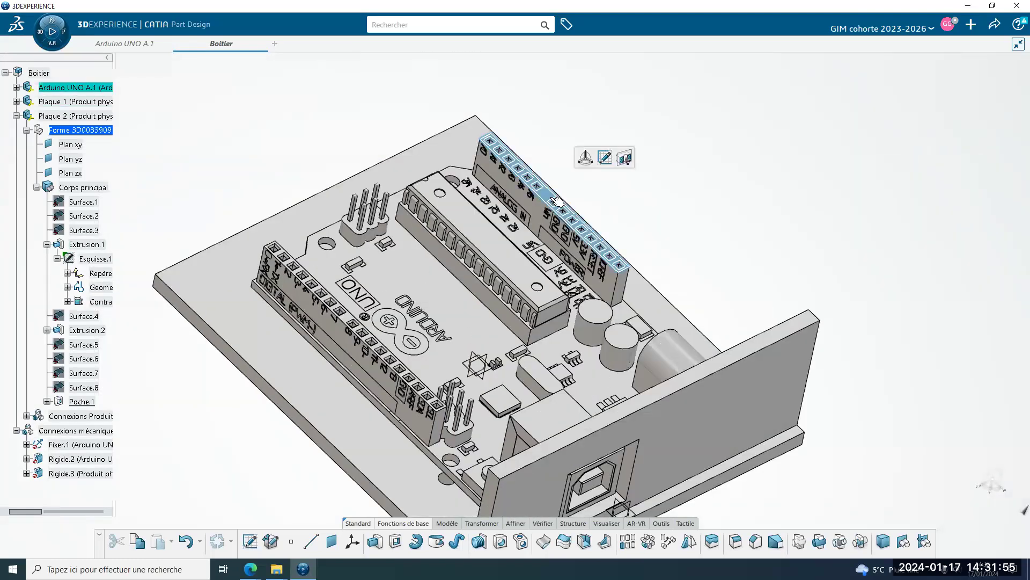
pyautogui.click(355, 320)
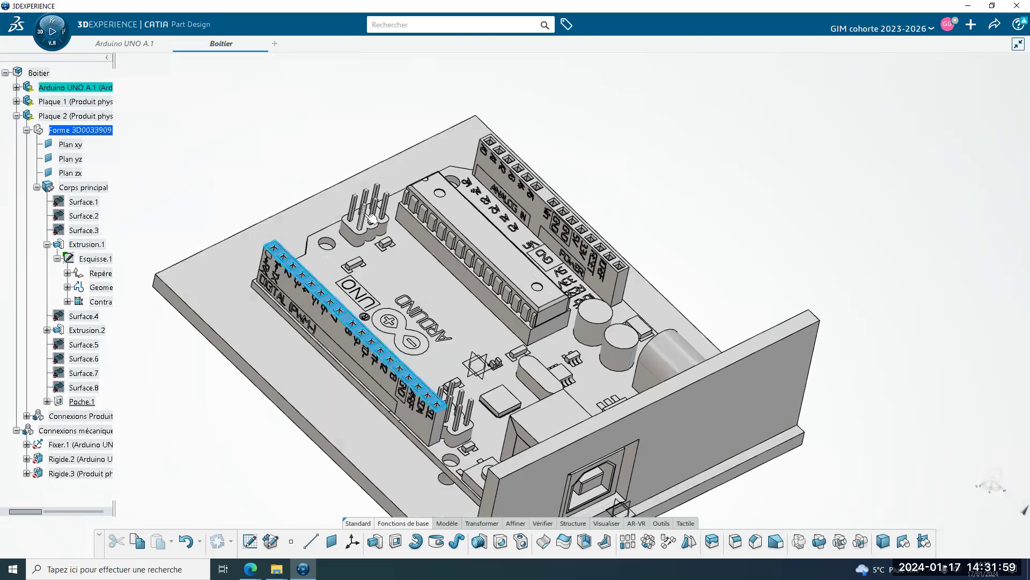
pyautogui.moveTo(543, 378); pyautogui.dragTo(416, 304, button='middle')
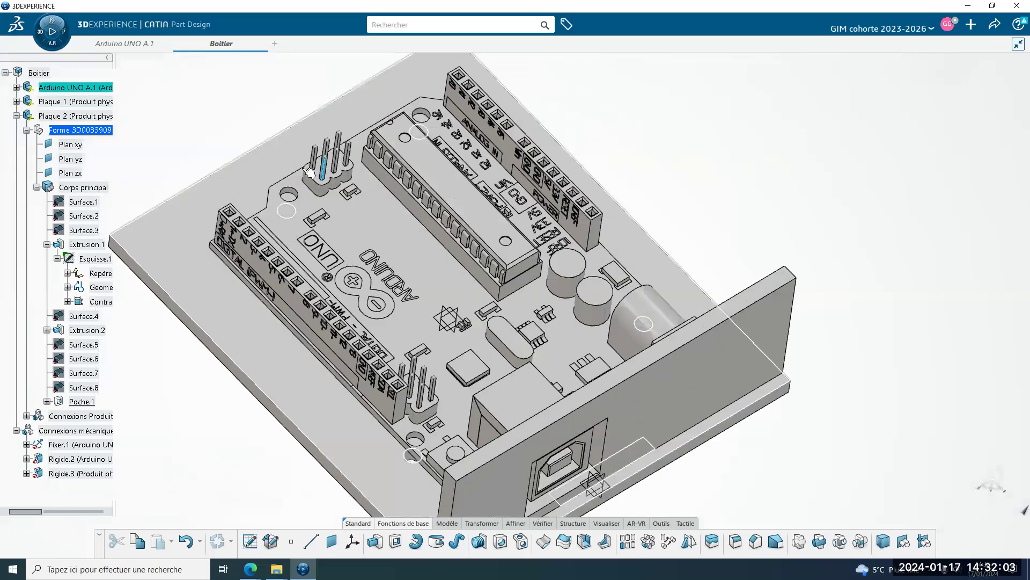
pyautogui.moveTo(344, 168); pyautogui.dragTo(468, 326, button='middle')
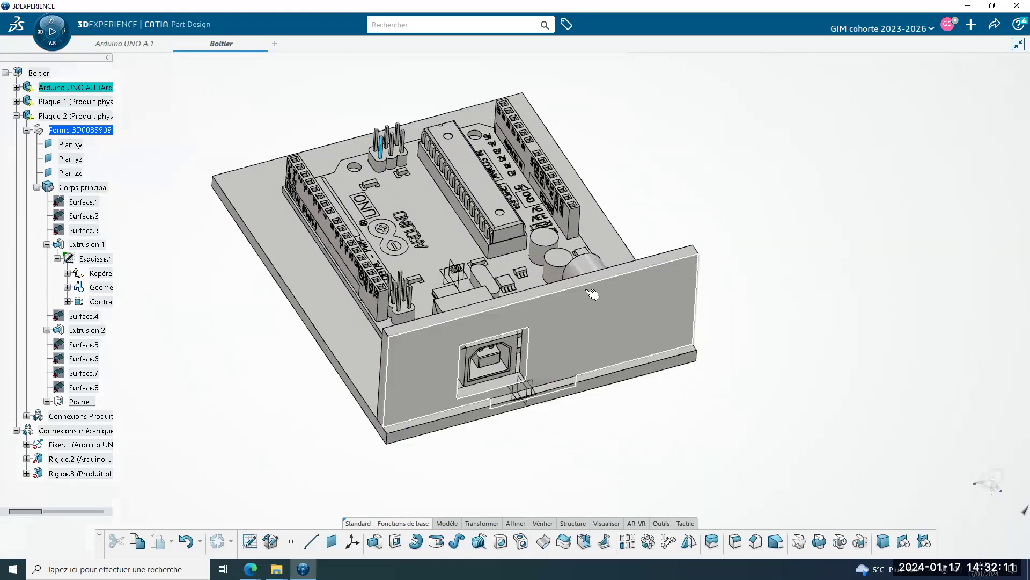
pyautogui.moveTo(370, 347); pyautogui.dragTo(428, 378, button='middle')
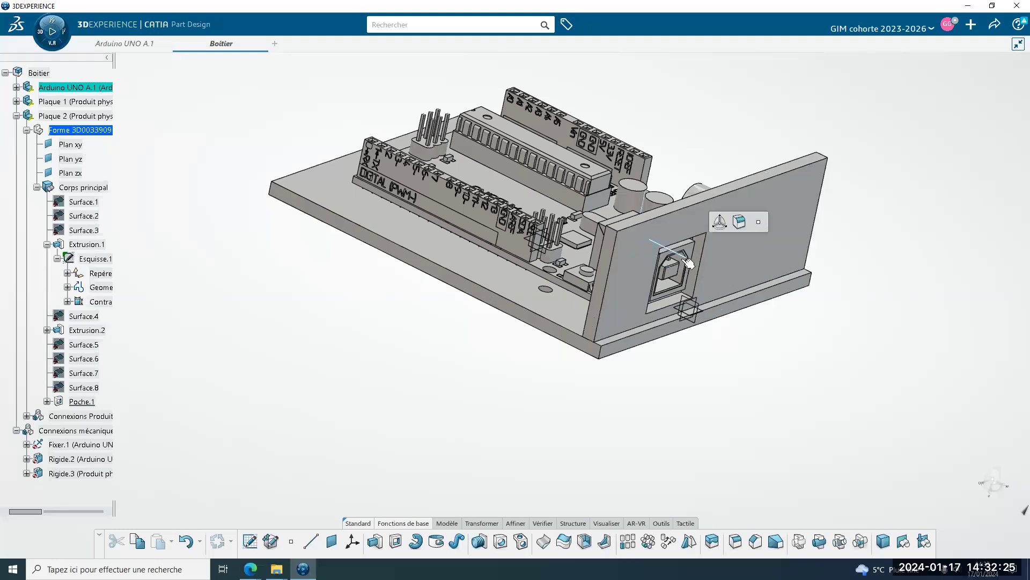
pyautogui.moveTo(677, 300); pyautogui.dragTo(509, 214, button='middle')
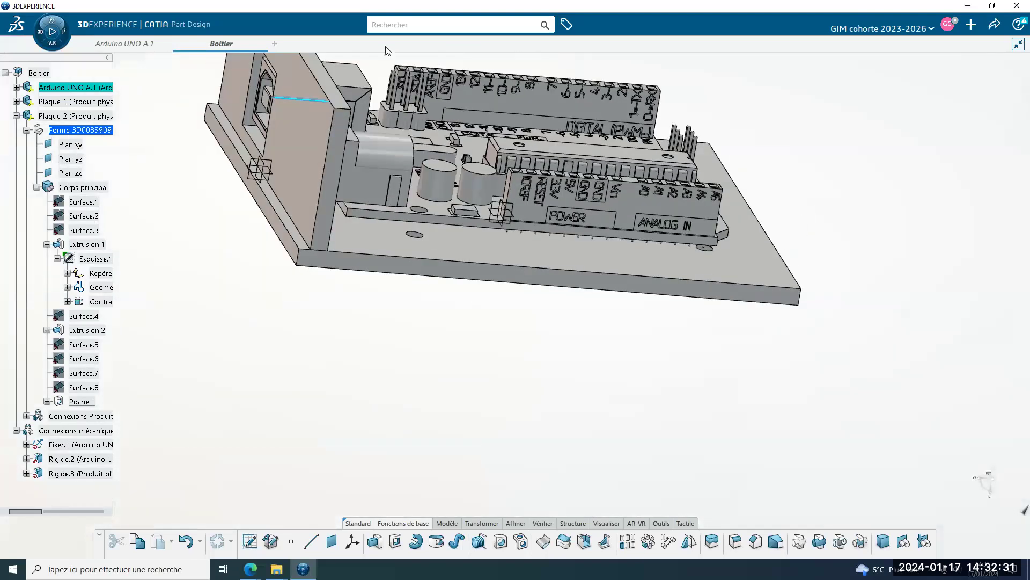
pyautogui.moveTo(354, 144); pyautogui.dragTo(487, 366, button='middle')
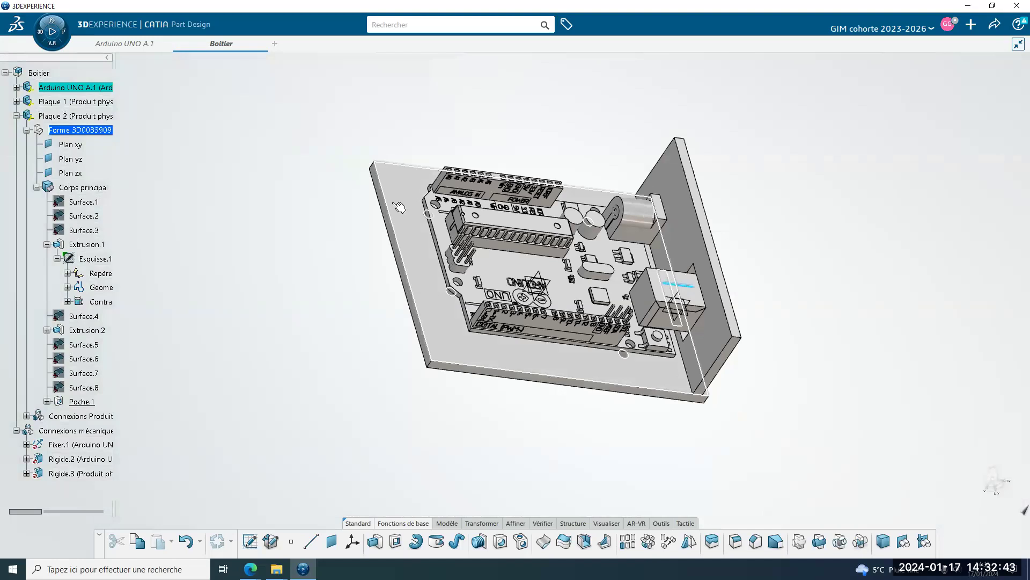
pyautogui.moveTo(861, 445); pyautogui.dragTo(539, 393, button='middle')
pyautogui.moveTo(662, 477); pyautogui.dragTo(623, 470, button='middle')
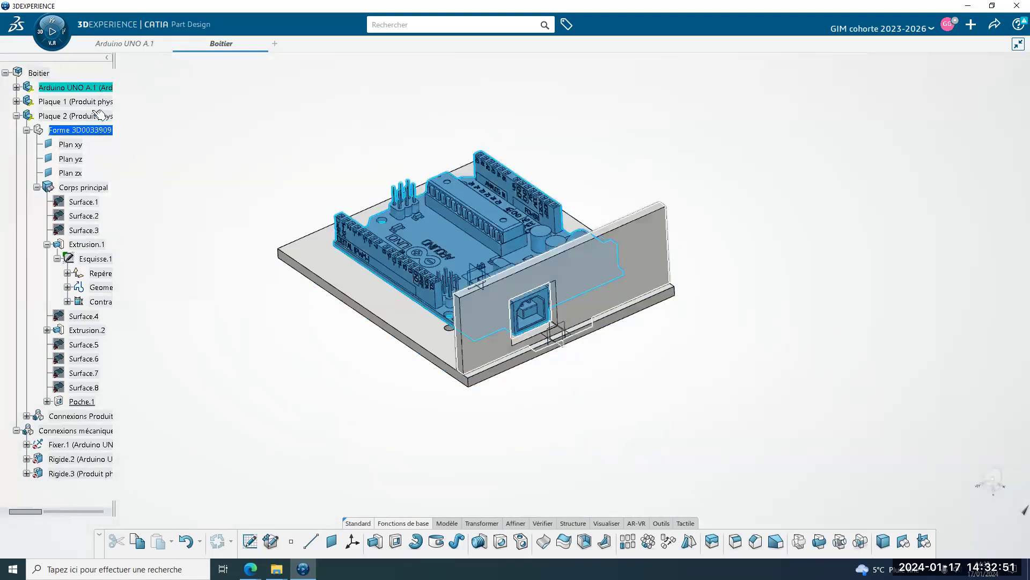
# Collapse Plaque 2 in the tree and activate the root Boitier product to return to Assembly Design.
pyautogui.click(17, 116)
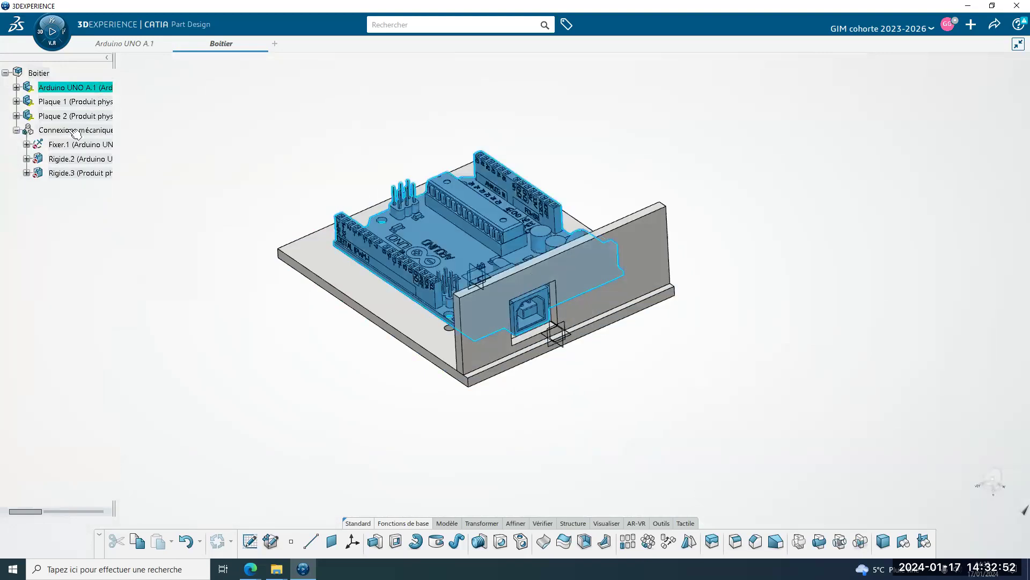
pyautogui.click(81, 102)
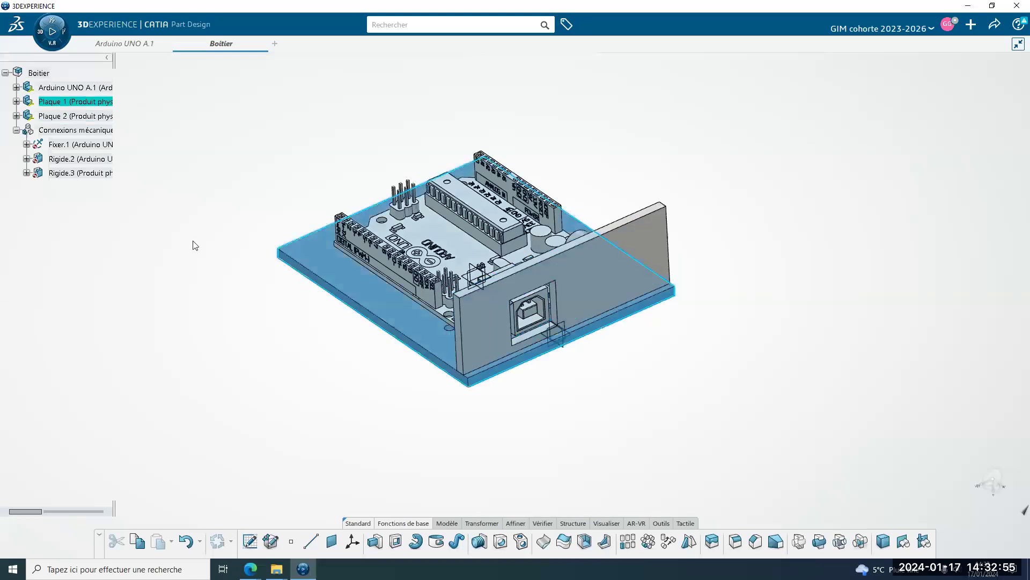
pyautogui.press('Up')
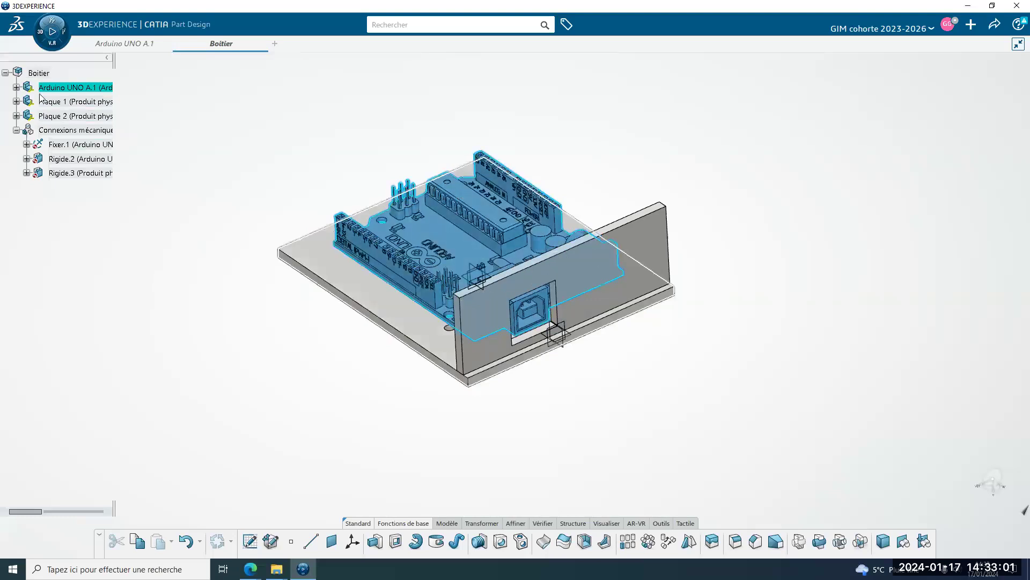
pyautogui.doubleClick(43, 73)
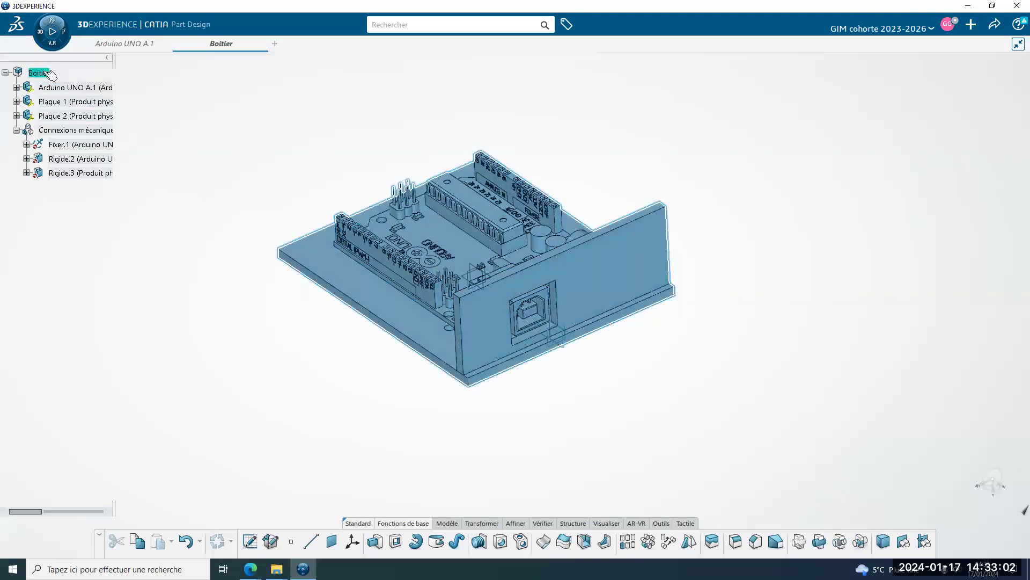
pyautogui.click(308, 355)
pyautogui.moveTo(443, 416); pyautogui.dragTo(595, 449, button='middle')
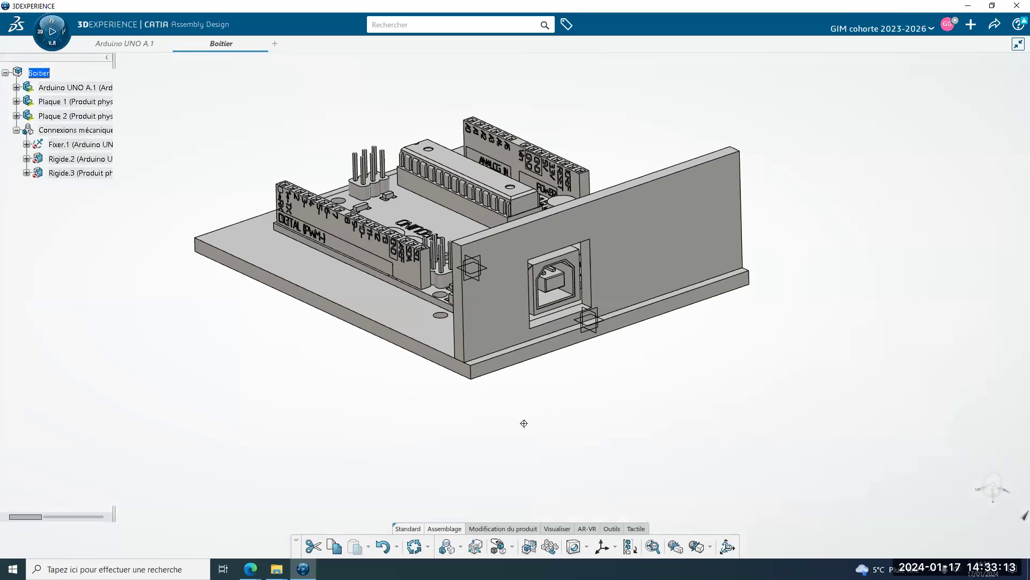
pyautogui.moveTo(524, 423); pyautogui.dragTo(575, 453, button='middle')
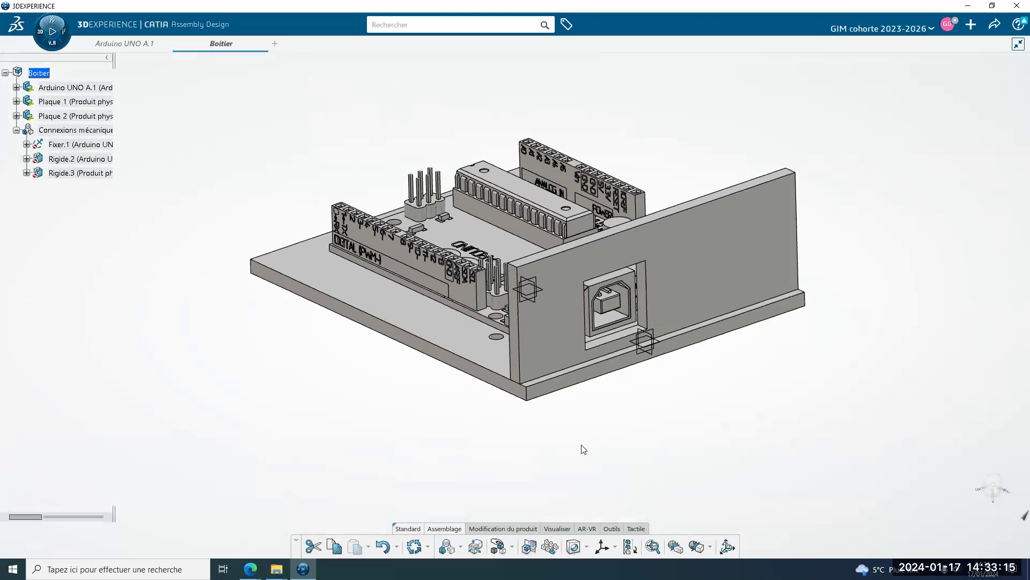
pyautogui.moveTo(249, 569)
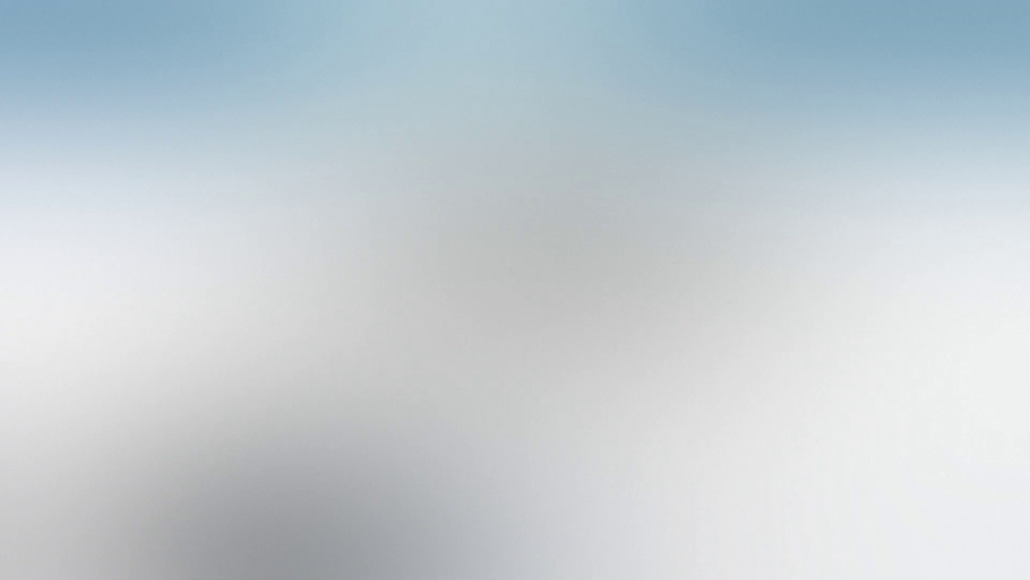